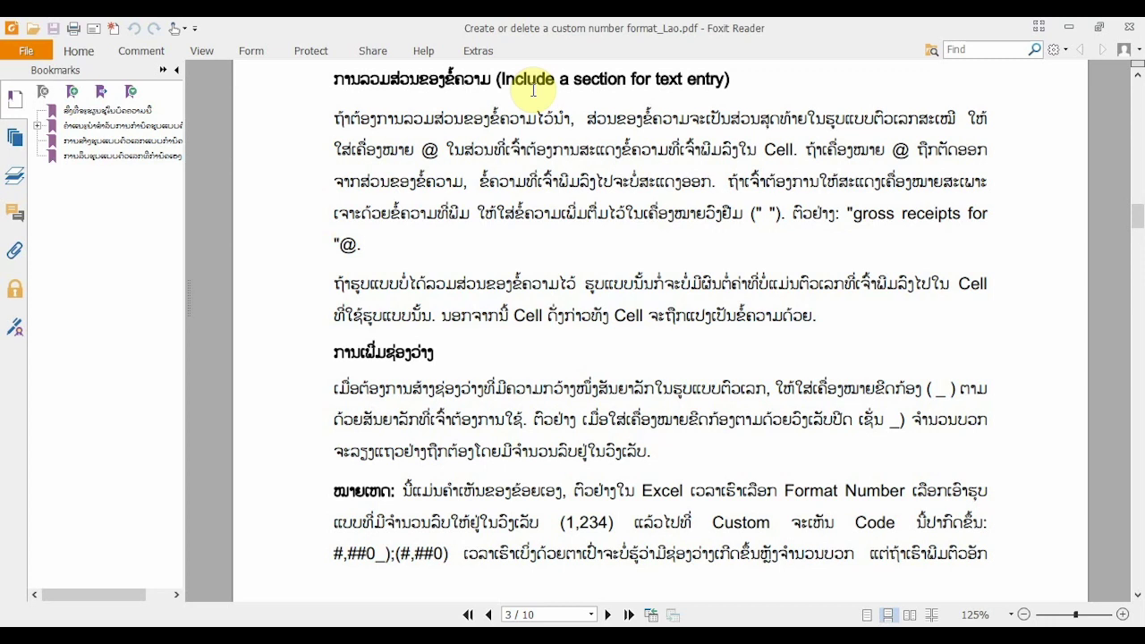
# Scroll the PDF guide through the symbol tables to the 'Include a section for text entry' heading.
pyautogui.scroll(5, 537, 98)
pyautogui.scroll(3, 563, 124)
pyautogui.scroll(5, 564, 131)
pyautogui.scroll(3, 563, 138)
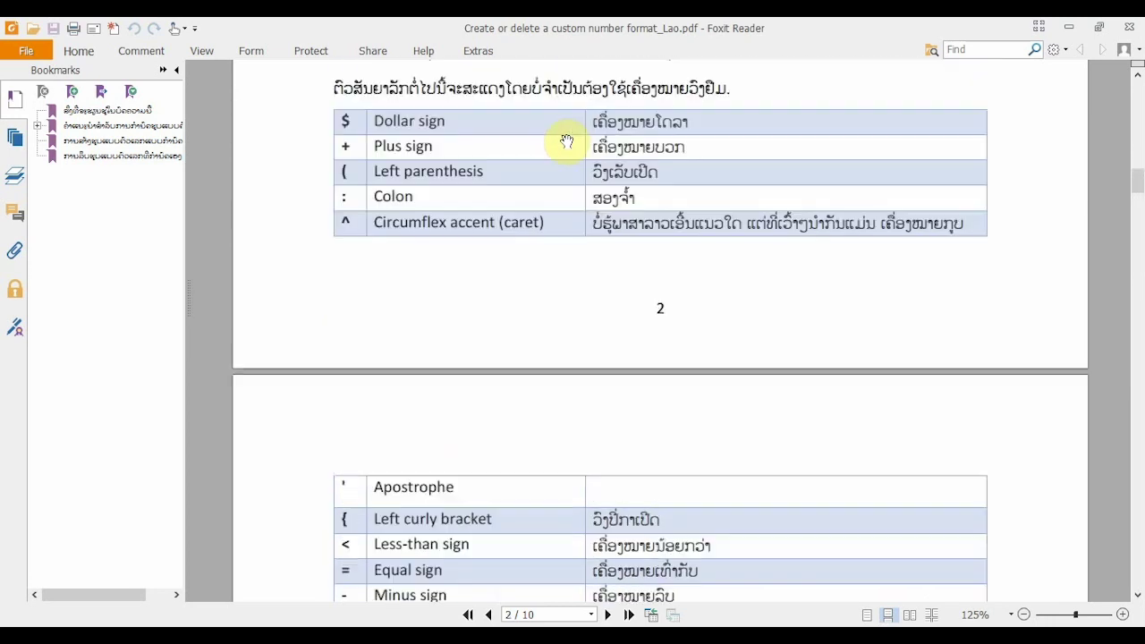
pyautogui.scroll(4, 570, 136)
pyautogui.scroll(5, 564, 149)
pyautogui.scroll(1, 536, 166)
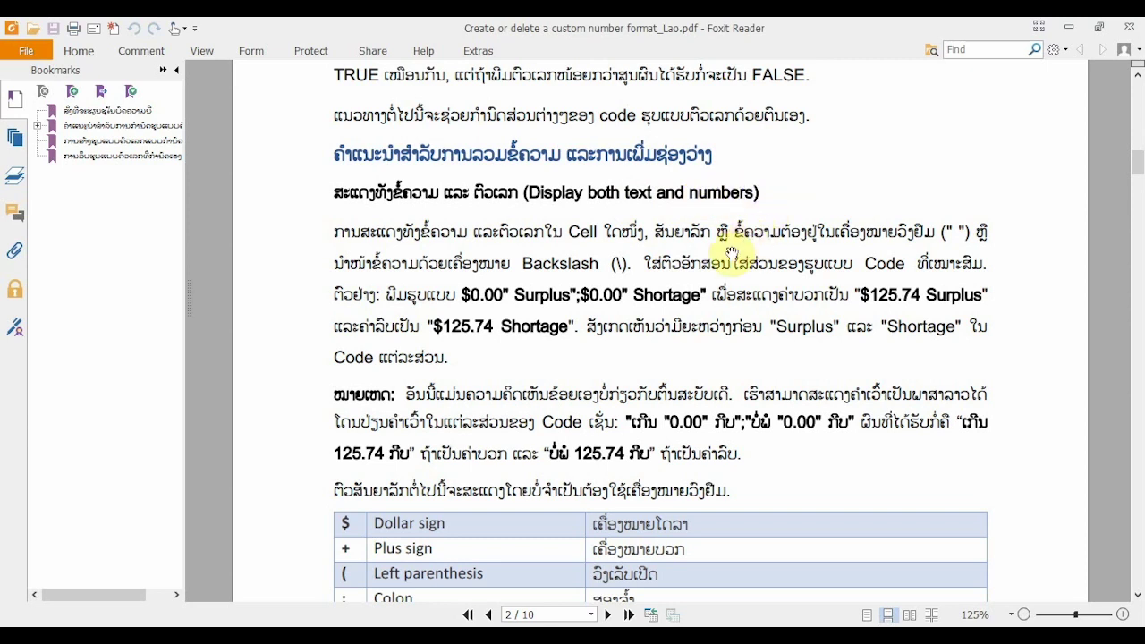
pyautogui.scroll(-2, 739, 258)
pyautogui.scroll(-3, 729, 254)
pyautogui.scroll(-5, 729, 254)
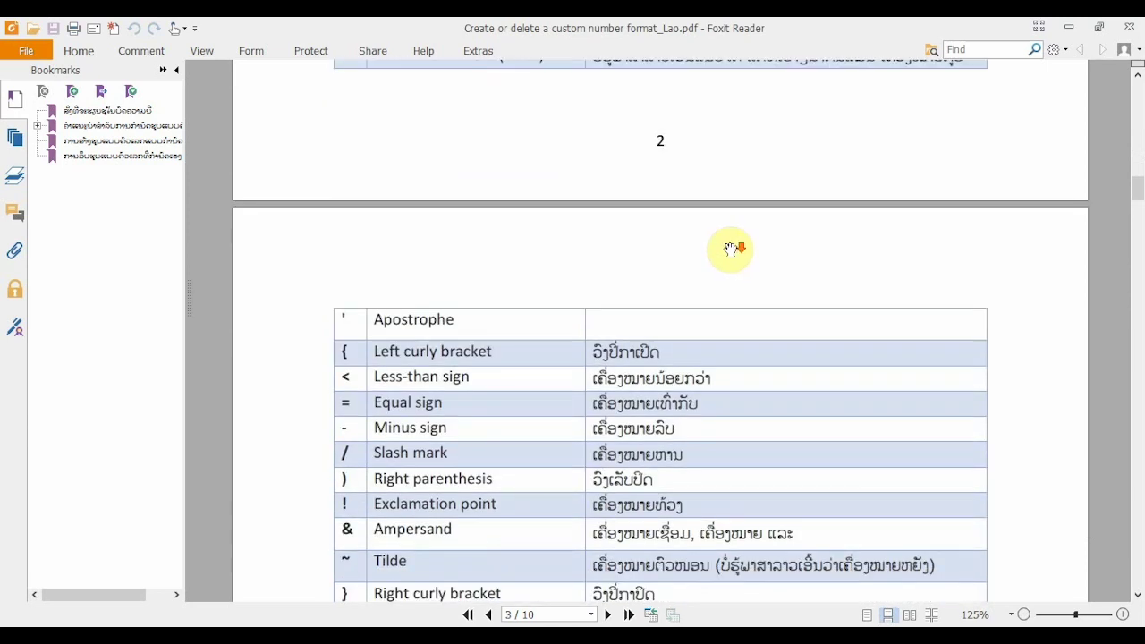
pyautogui.scroll(-8, 731, 246)
pyautogui.scroll(-1, 735, 235)
pyautogui.scroll(-1, 733, 233)
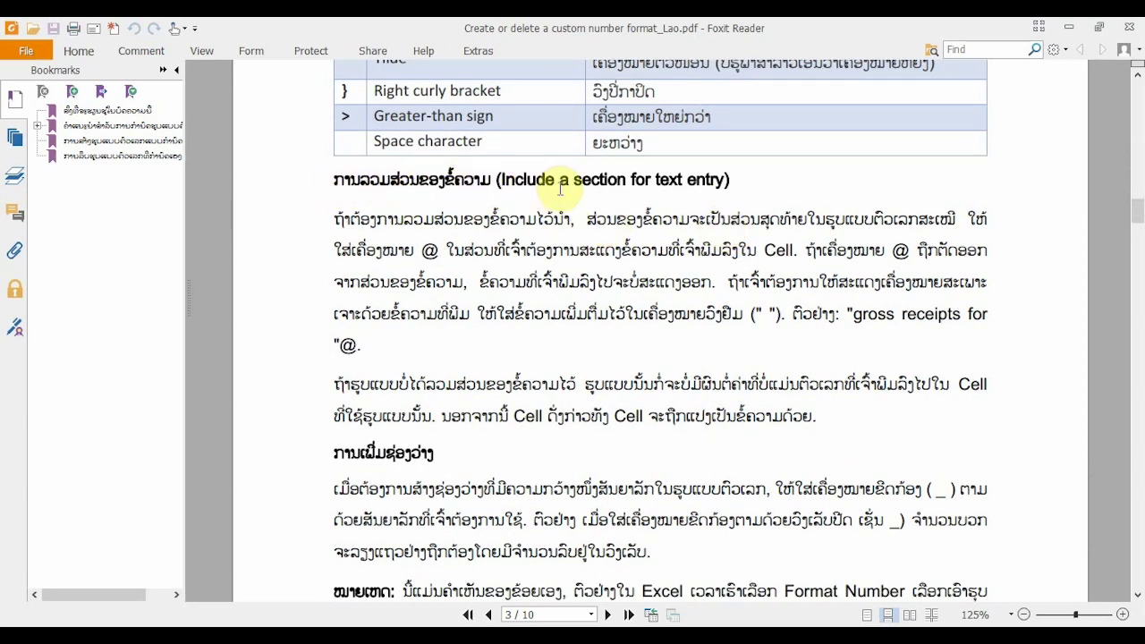
pyautogui.scroll(-1, 565, 186)
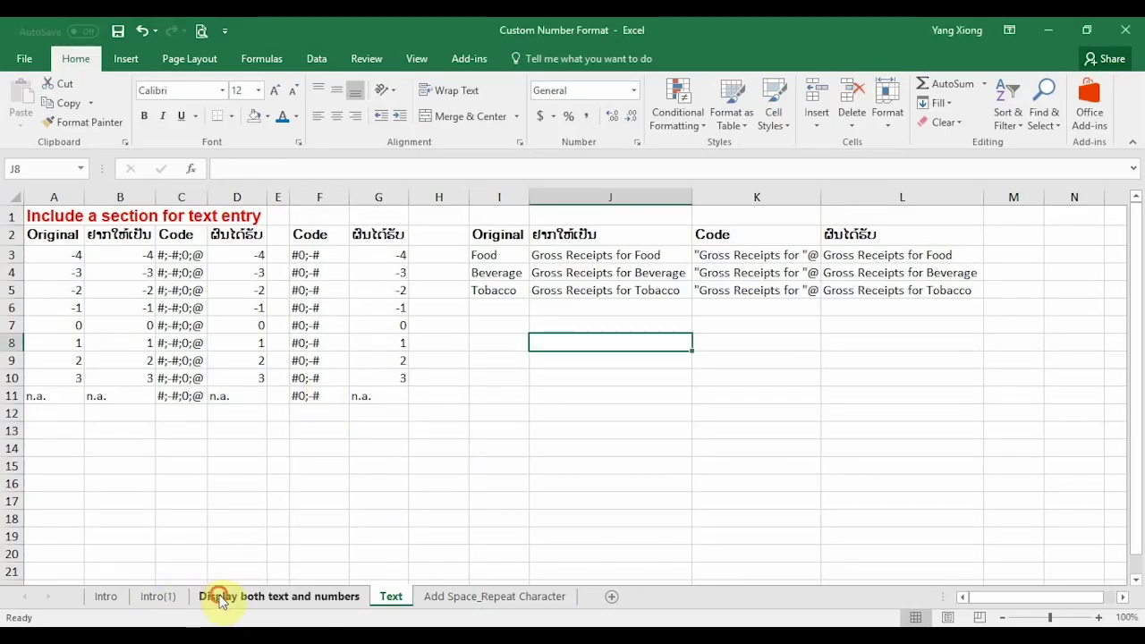
# Compare the four-, two- and single-section format structures in F4, F6 and F8, then return to the PDF.
pyautogui.click(226, 595)
pyautogui.click(433, 283)
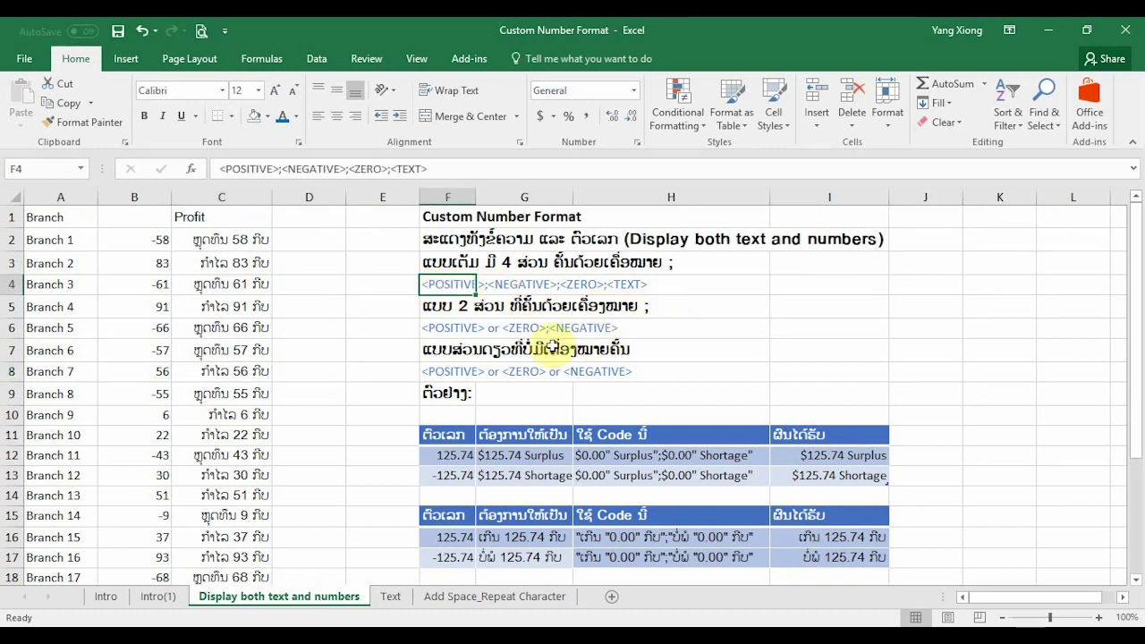
pyautogui.click(444, 331)
pyautogui.click(443, 284)
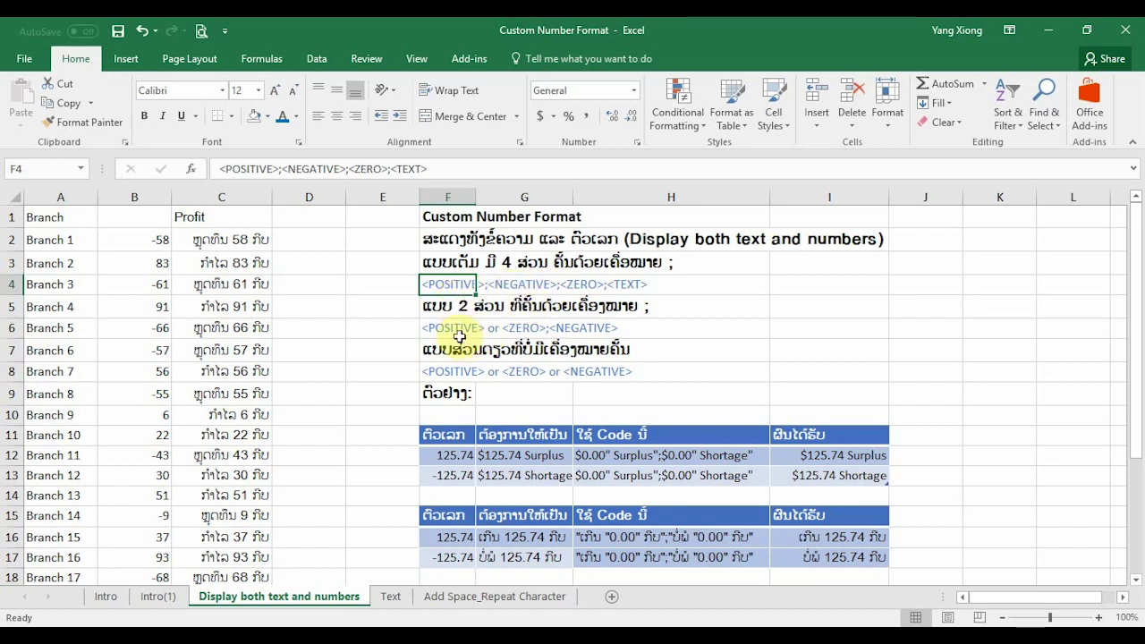
pyautogui.click(445, 329)
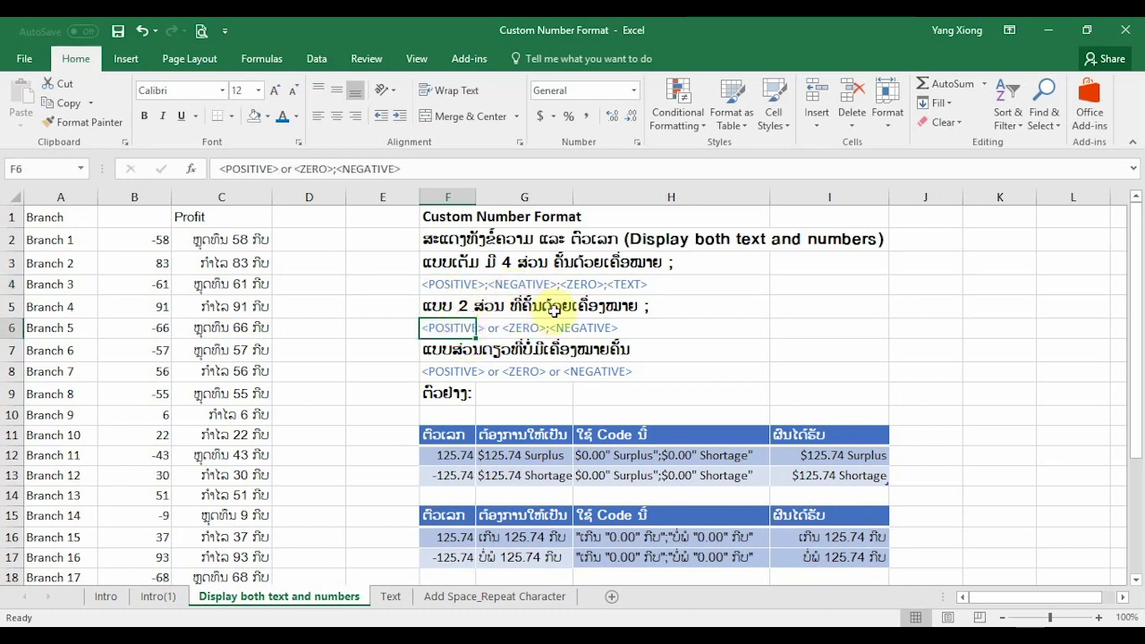
pyautogui.click(437, 371)
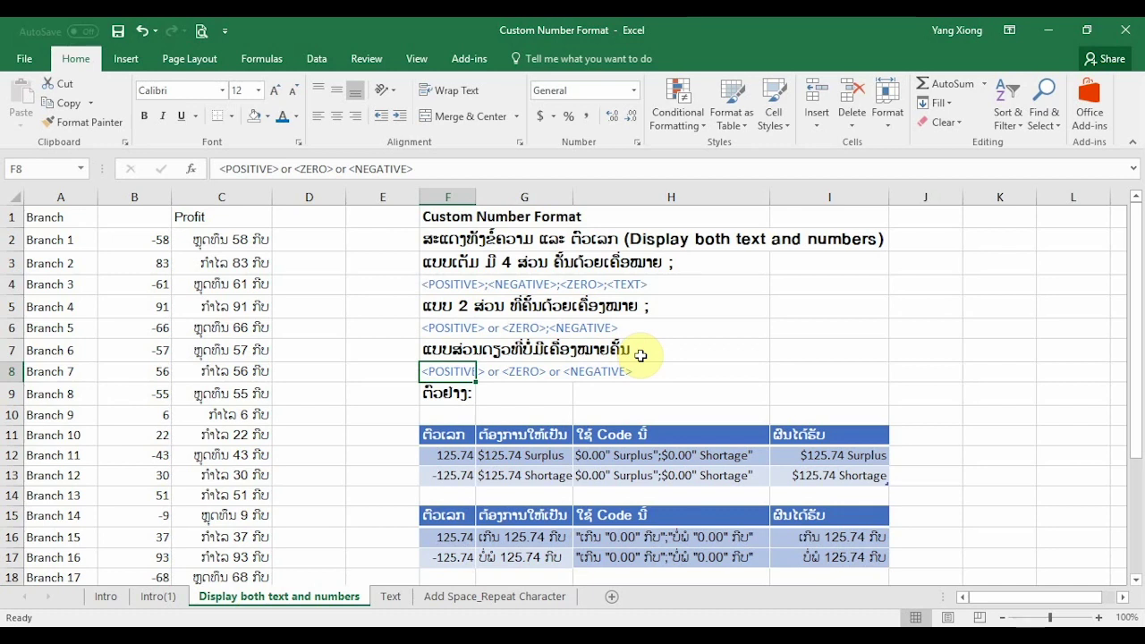
pyautogui.click(435, 284)
pyautogui.click(434, 327)
pyautogui.click(447, 286)
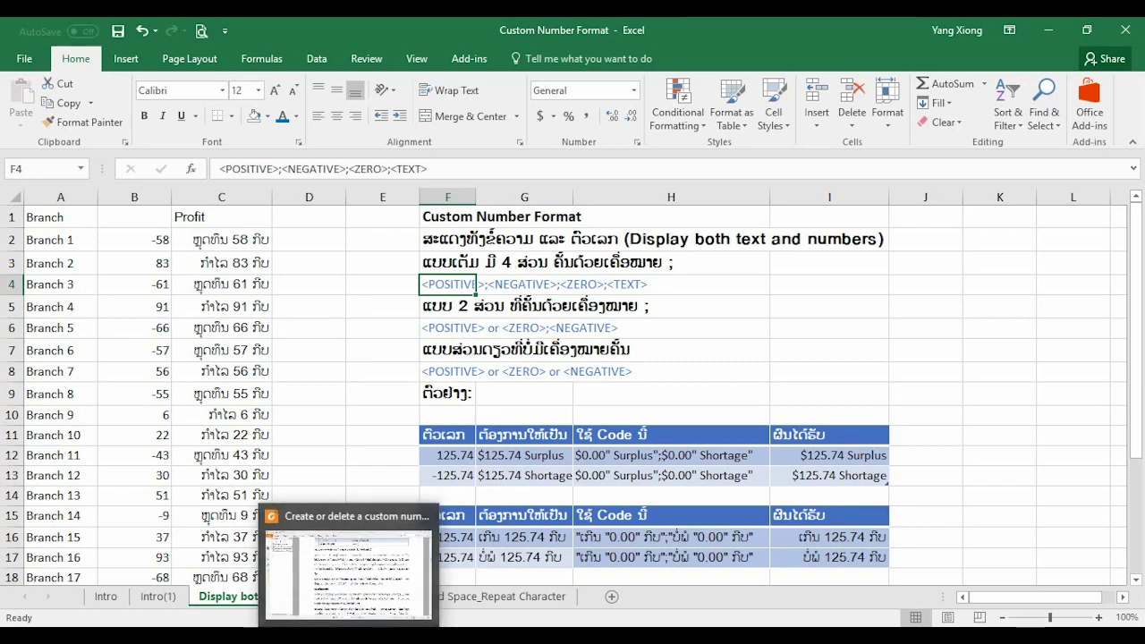
pyautogui.click(348, 564)
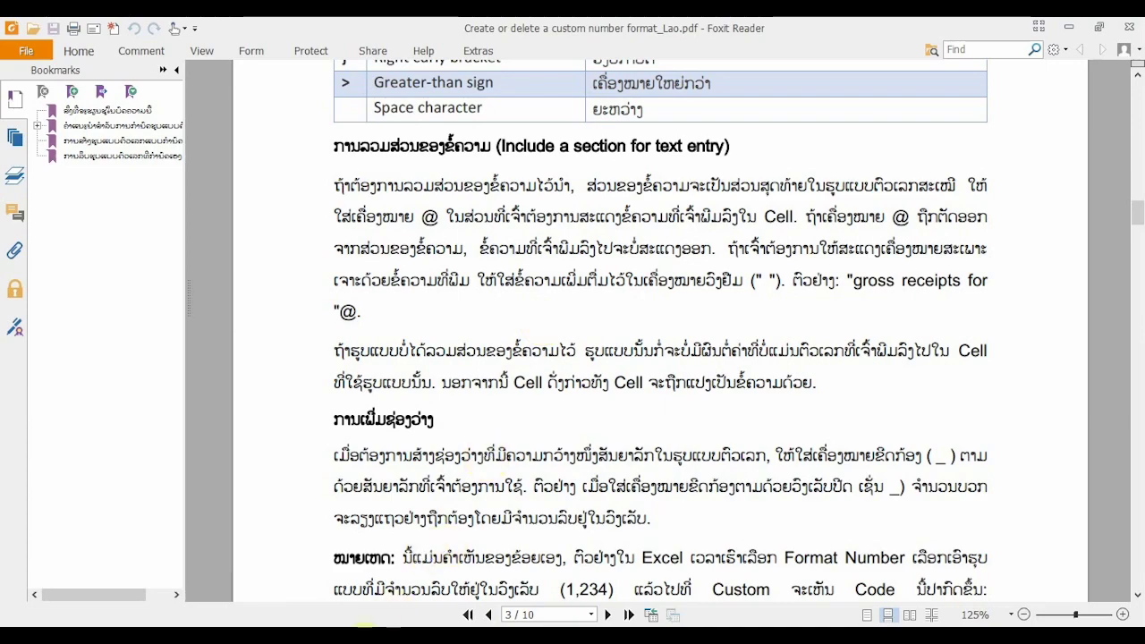
# Glance at Excel, then mark the @ placeholder in the PDF's text-entry paragraph.
pyautogui.hotkey('alt', 'Tab')
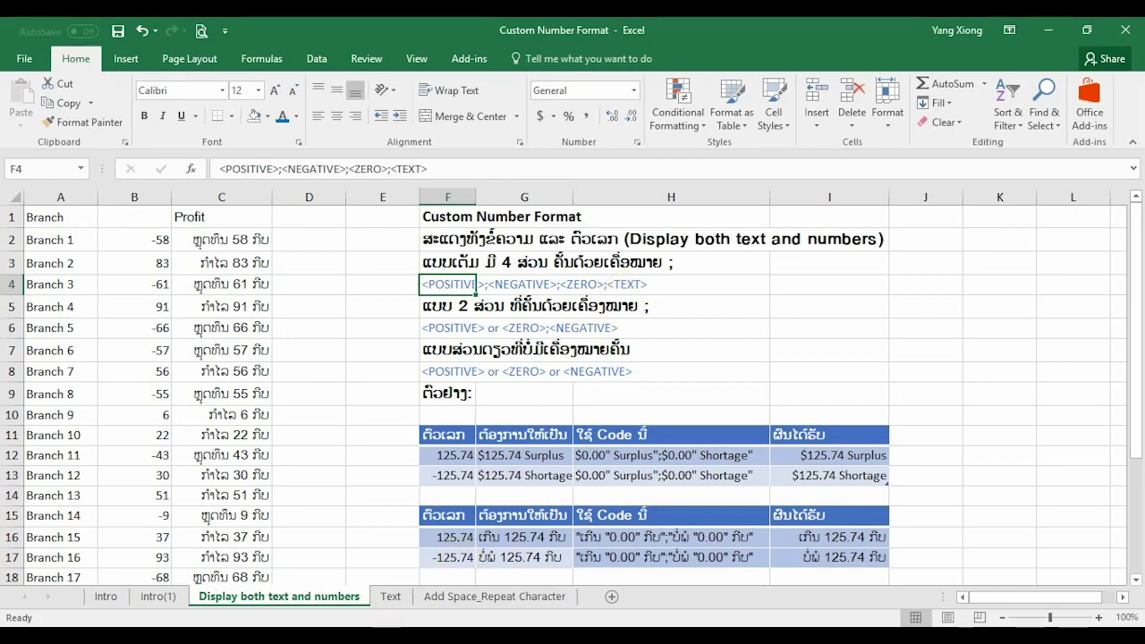
pyautogui.hotkey('alt', 'Tab')
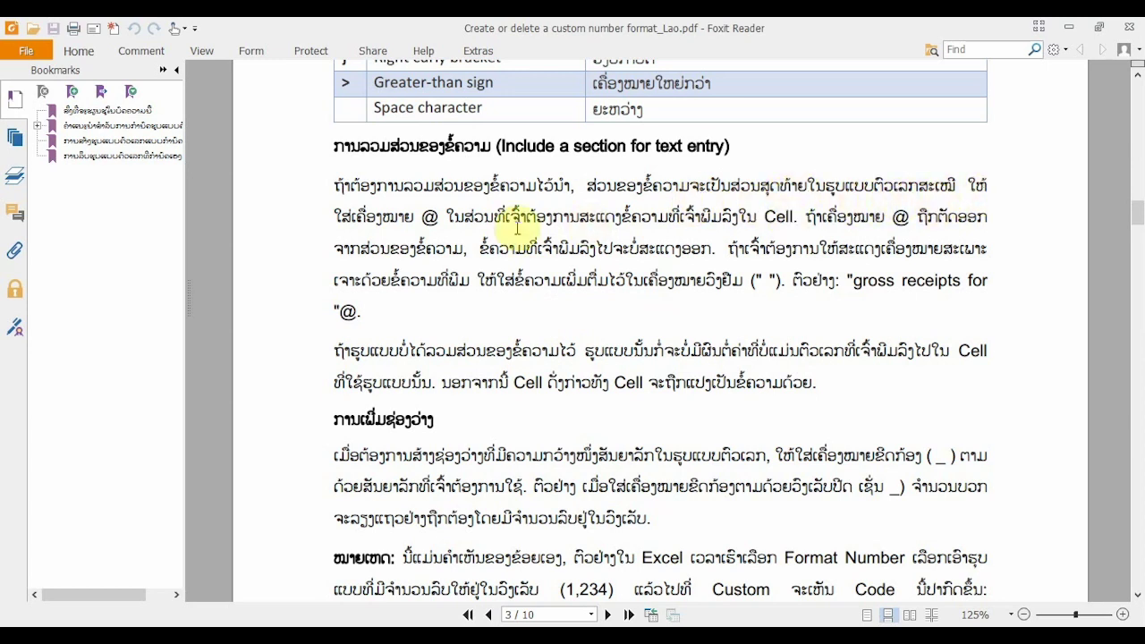
pyautogui.doubleClick(425, 217)
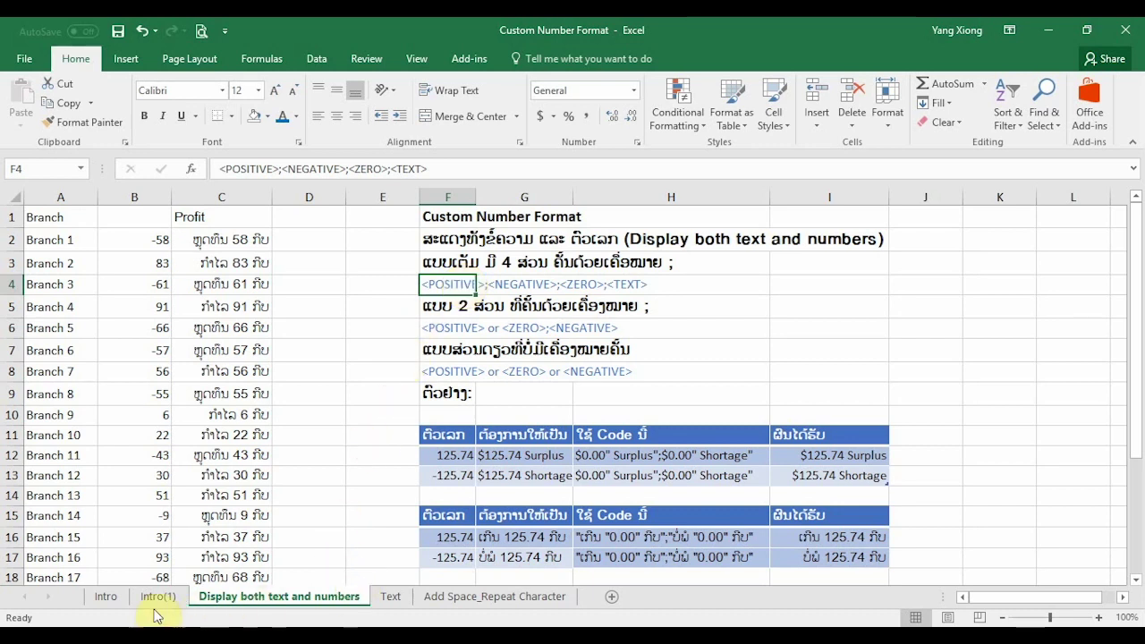
# On the Intro sheet, inspect the n.a. results in row 21's cells C21 and D21.
pyautogui.click(105, 595)
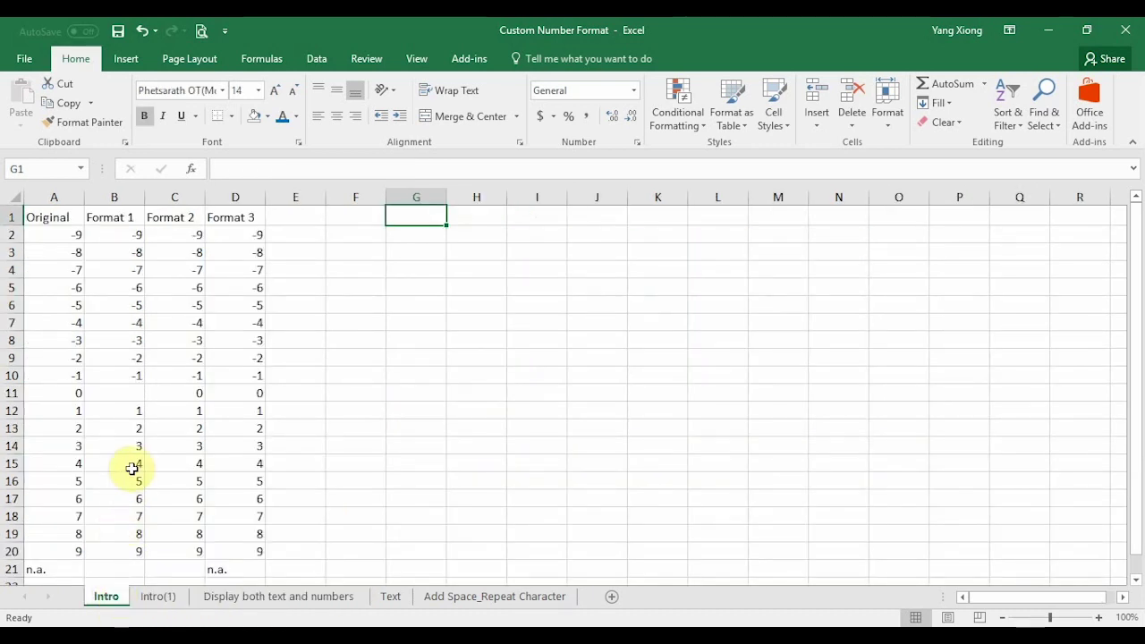
pyautogui.scroll(-2, 260, 452)
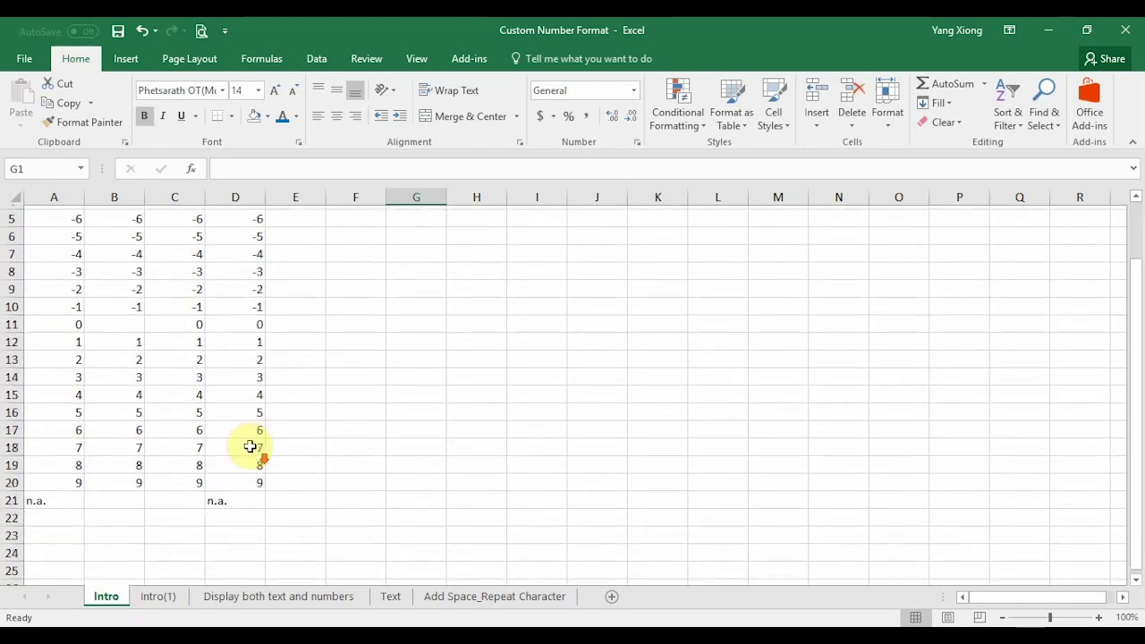
pyautogui.click(225, 498)
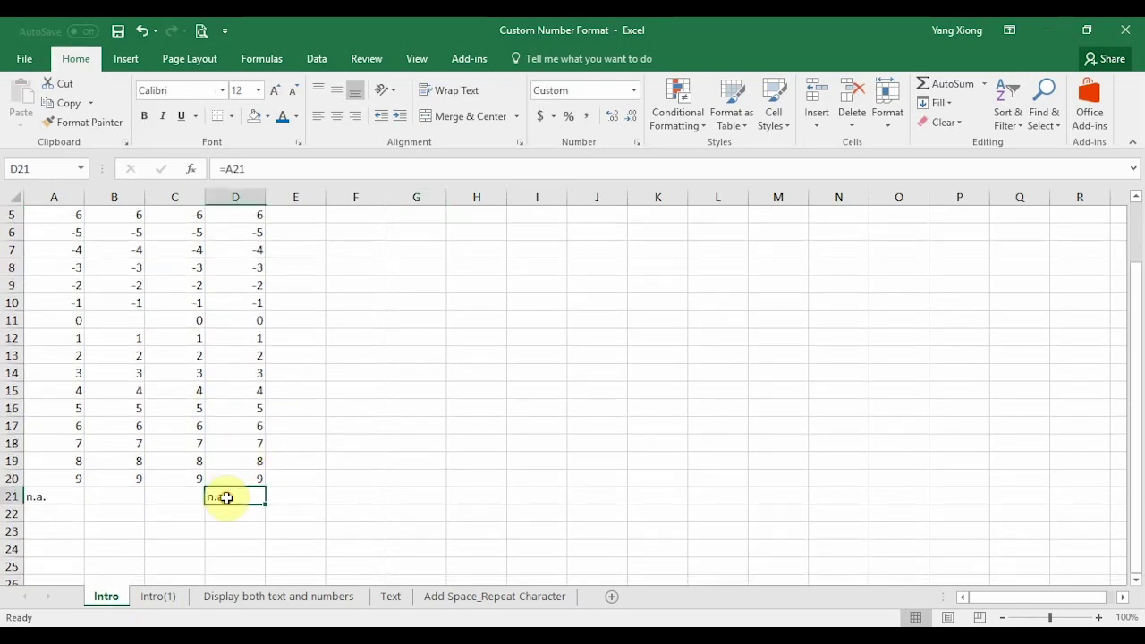
pyautogui.click(179, 495)
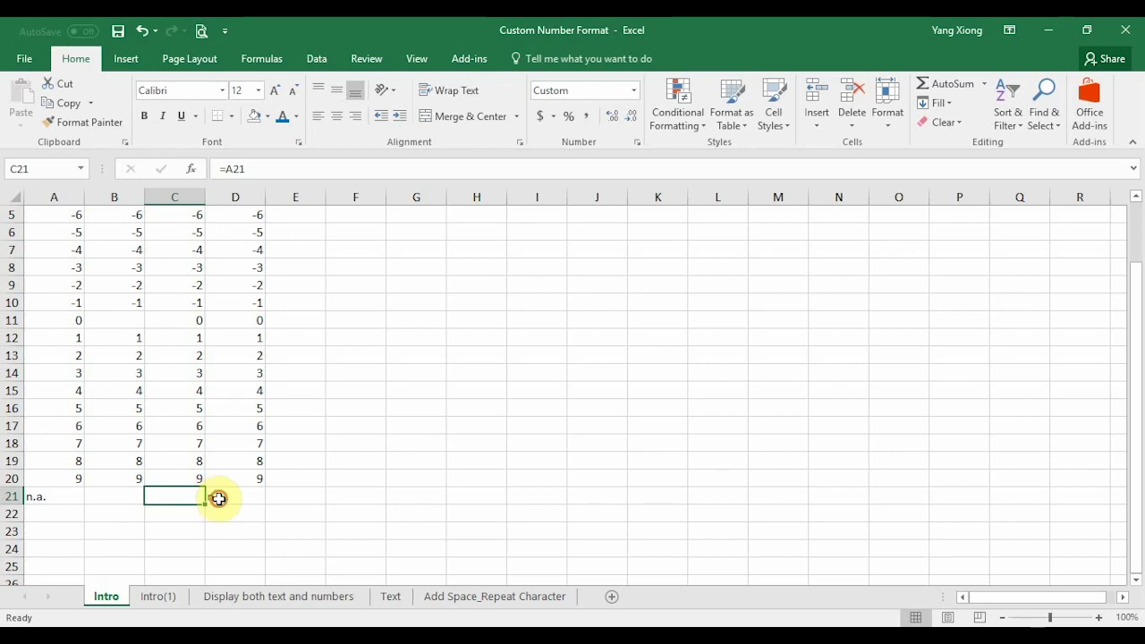
pyautogui.click(220, 498)
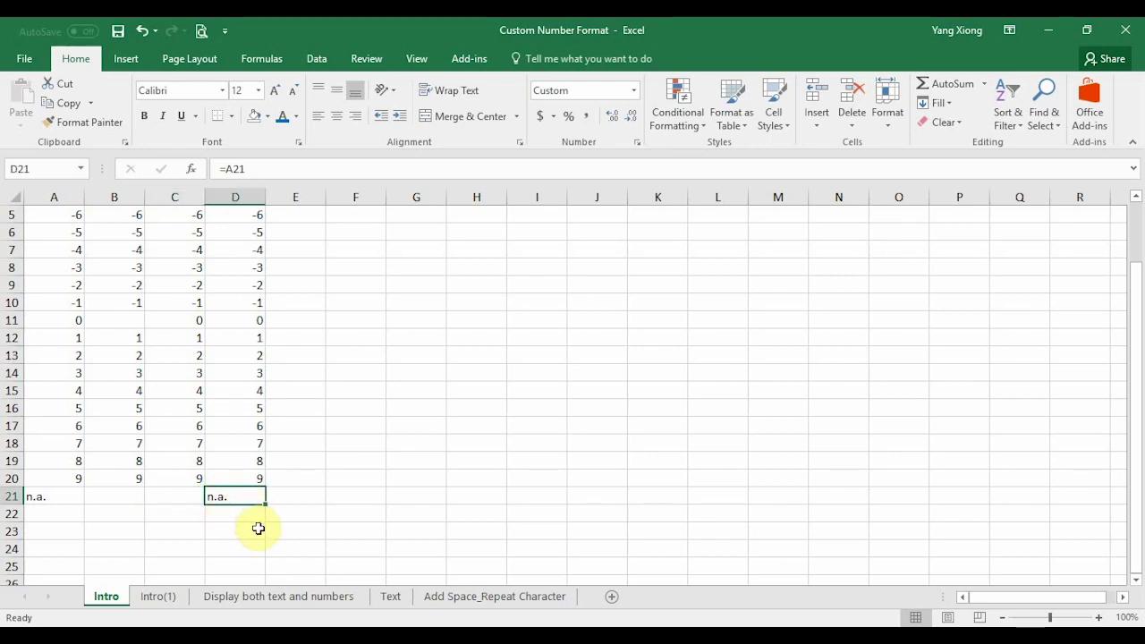
pyautogui.click(177, 495)
pyautogui.moveTo(114, 498)
pyautogui.mouseDown()
pyautogui.moveTo(171, 496)
pyautogui.moveTo(146, 494)
pyautogui.mouseUp()
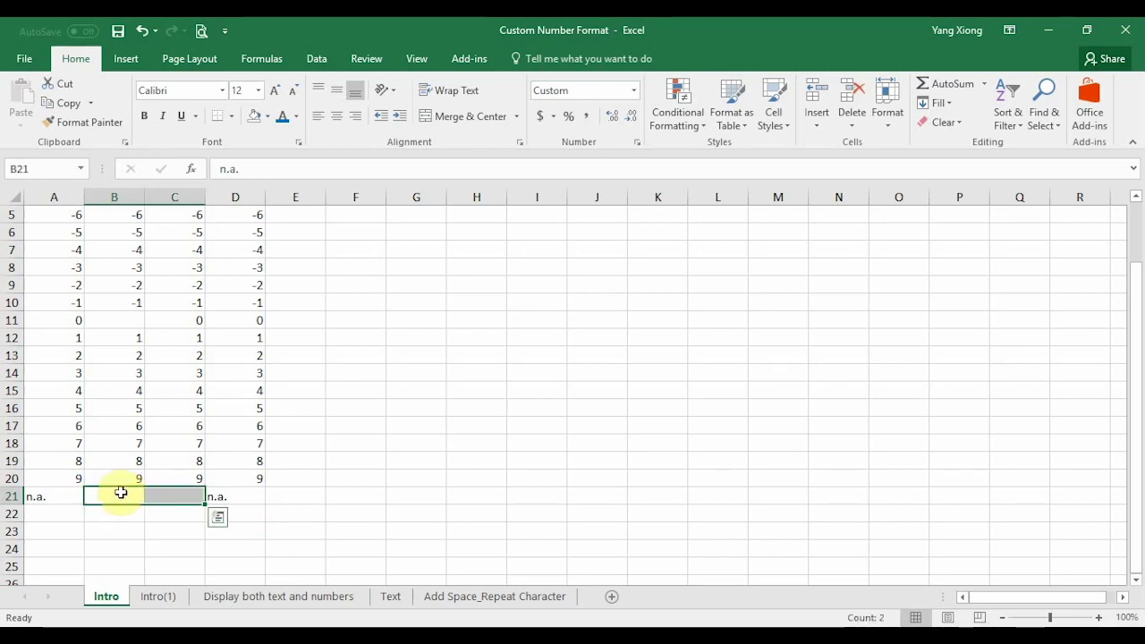
# Check B21's n.a. value and the =A21 formulas in C21 and D21, plus D15's =A15.
pyautogui.click(134, 492)
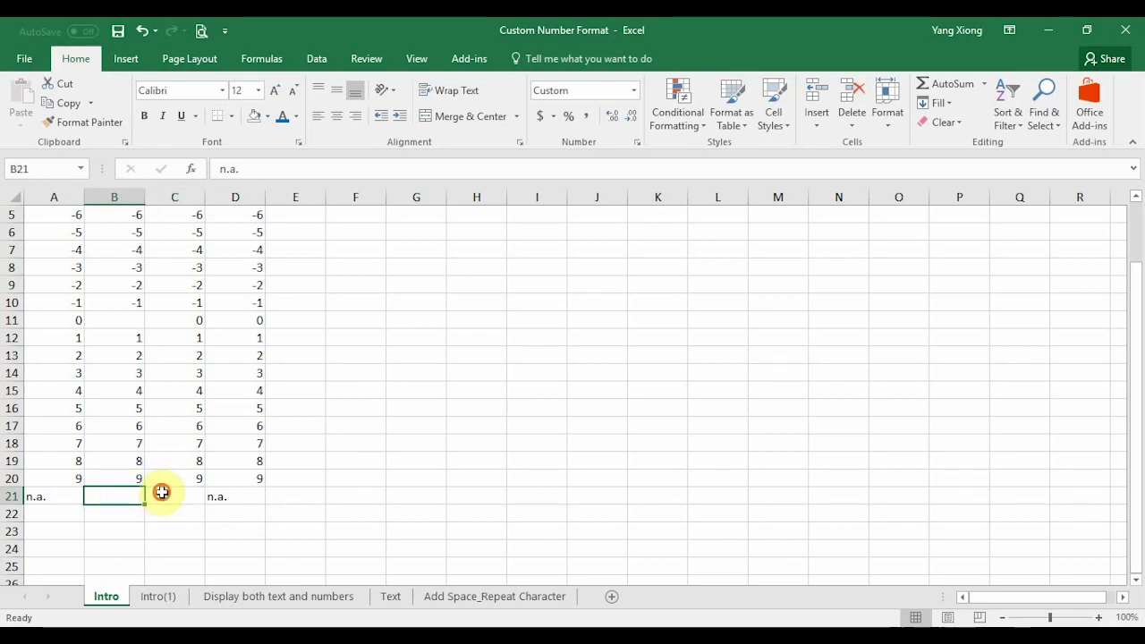
pyautogui.click(158, 493)
pyautogui.click(119, 494)
pyautogui.click(152, 494)
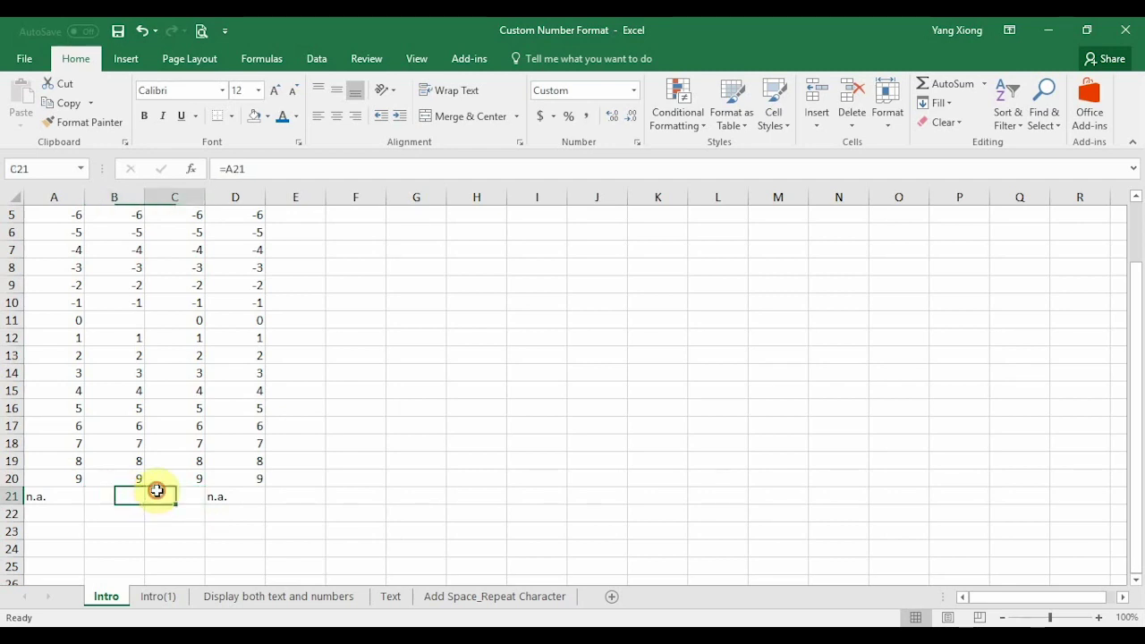
pyautogui.click(121, 498)
pyautogui.click(164, 498)
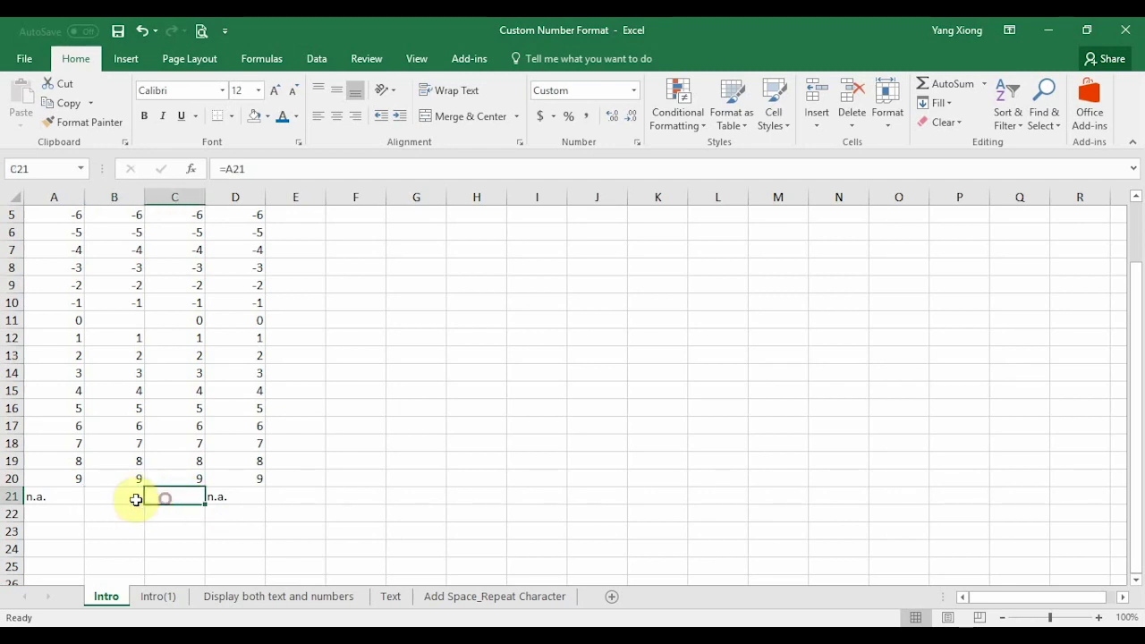
pyautogui.click(118, 498)
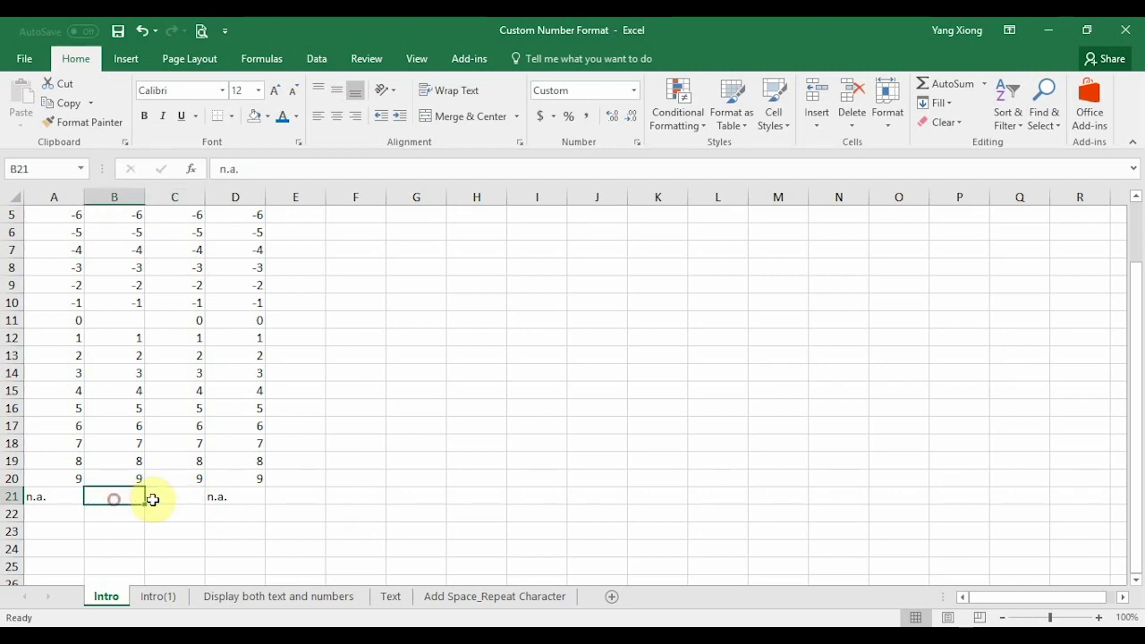
pyautogui.click(241, 497)
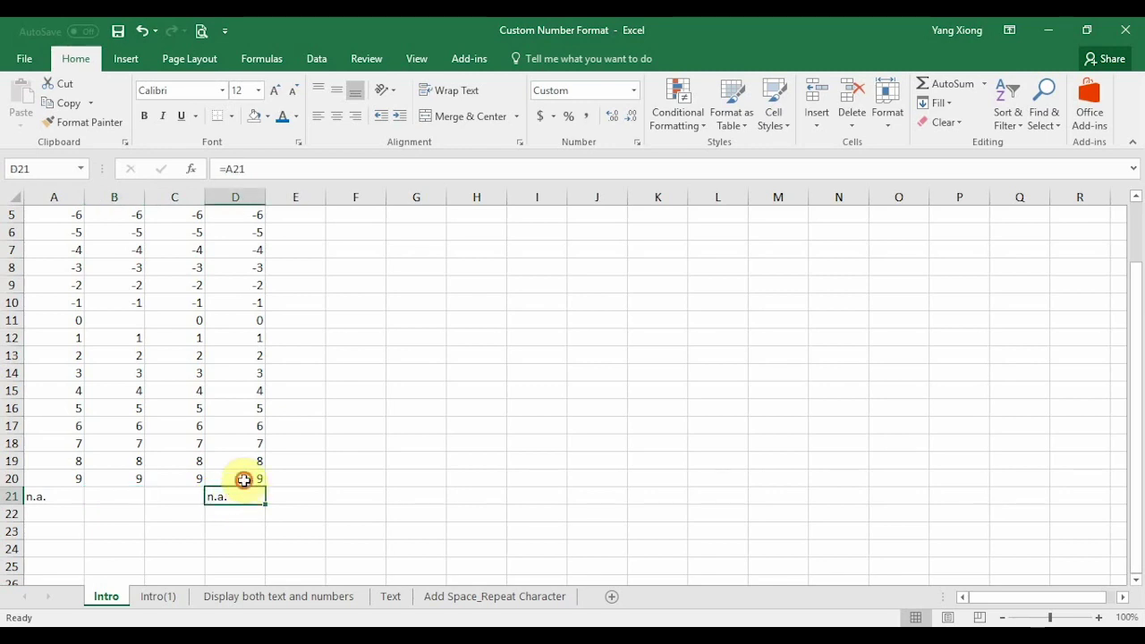
pyautogui.click(242, 428)
pyautogui.click(236, 387)
pyautogui.click(224, 493)
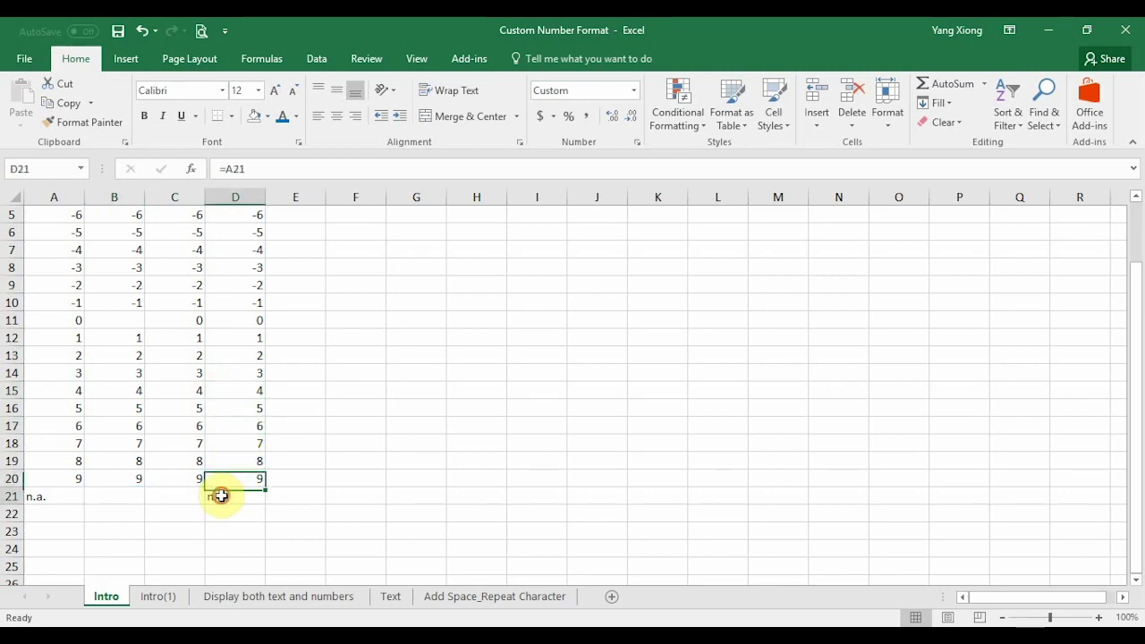
pyautogui.click(156, 498)
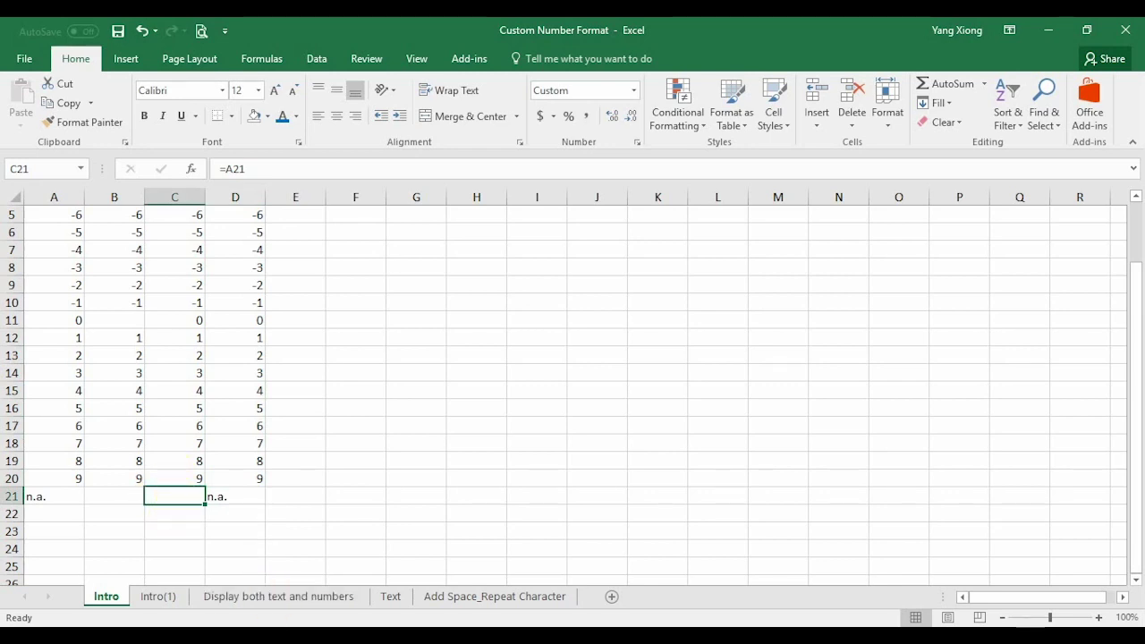
# Switch over to the PDF guide and back to the Excel workbook.
pyautogui.hotkey('alt', 'Tab')
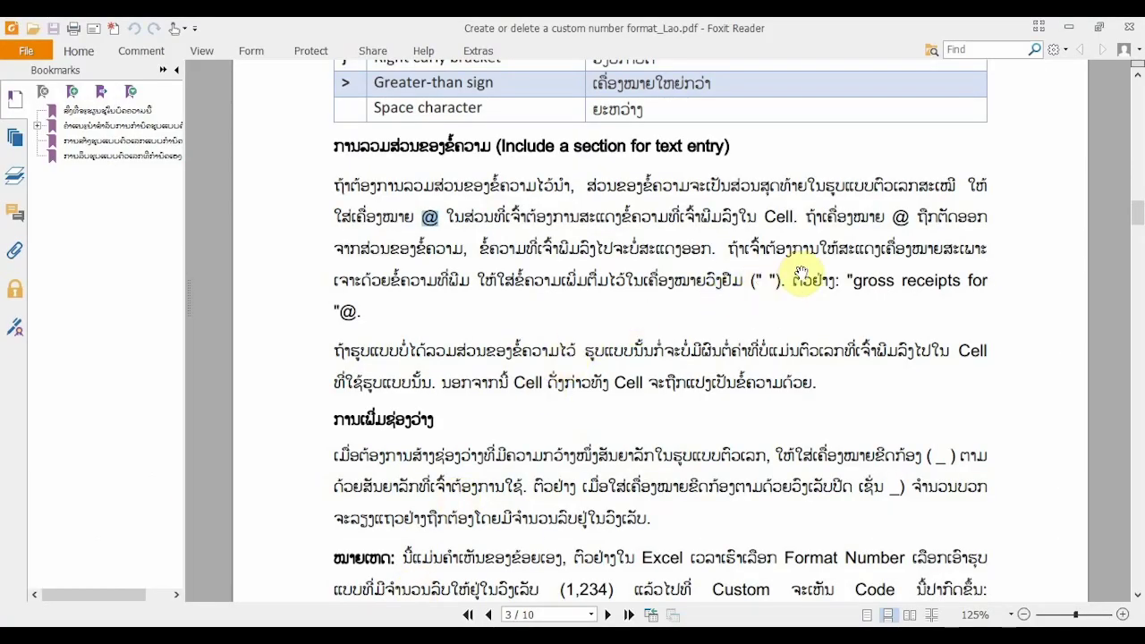
pyautogui.hotkey('alt', 'Tab')
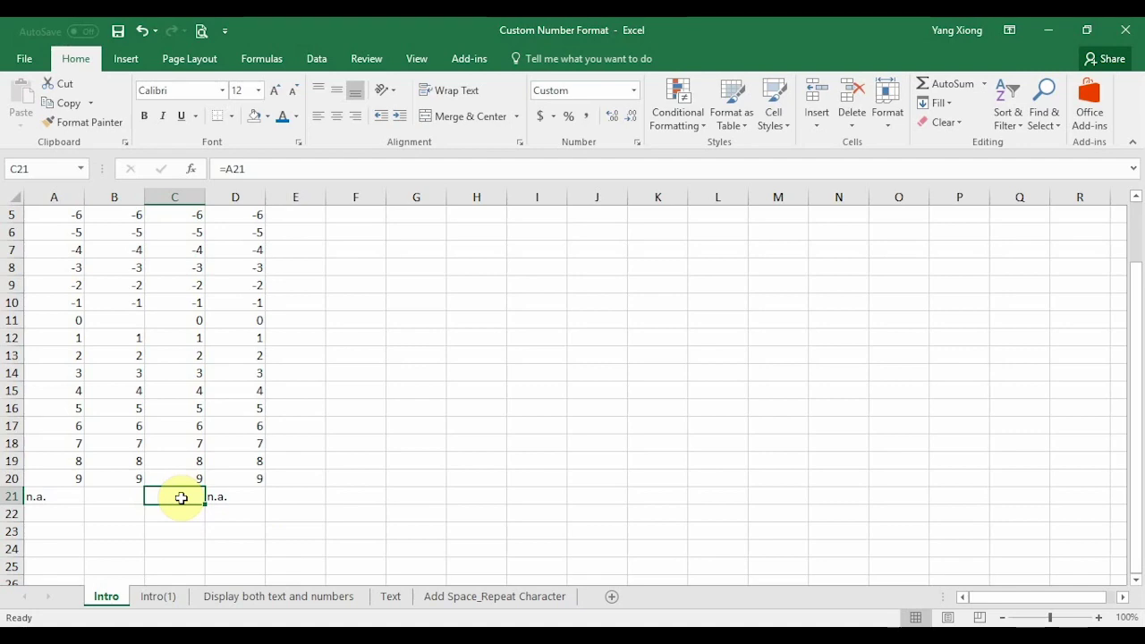
pyautogui.hotkey('alt', 'Tab')
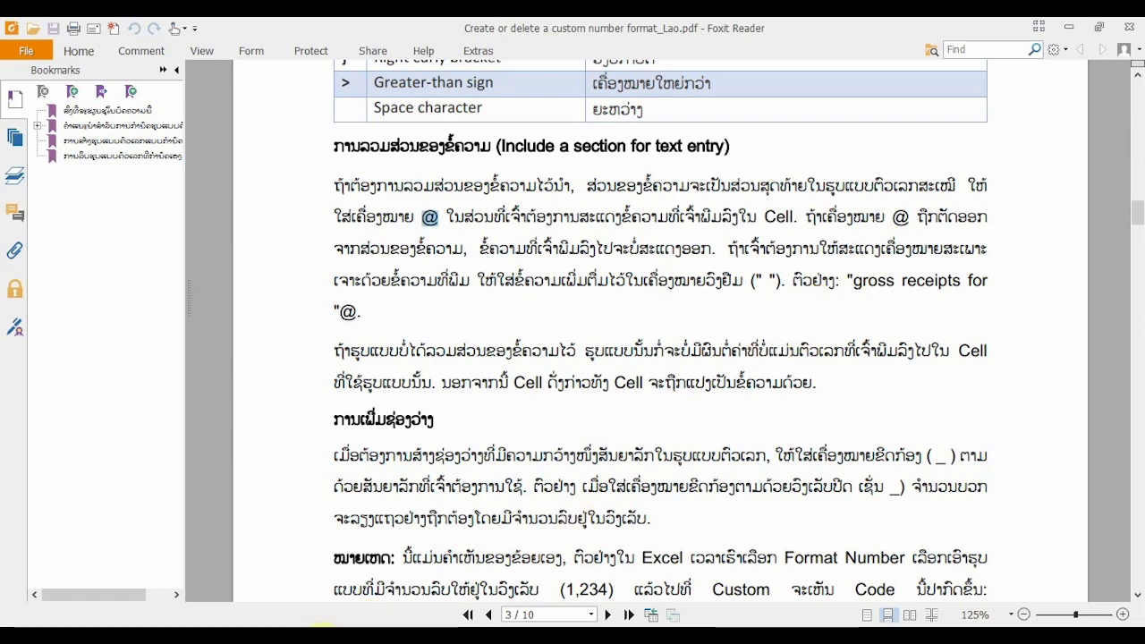
pyautogui.click(322, 627)
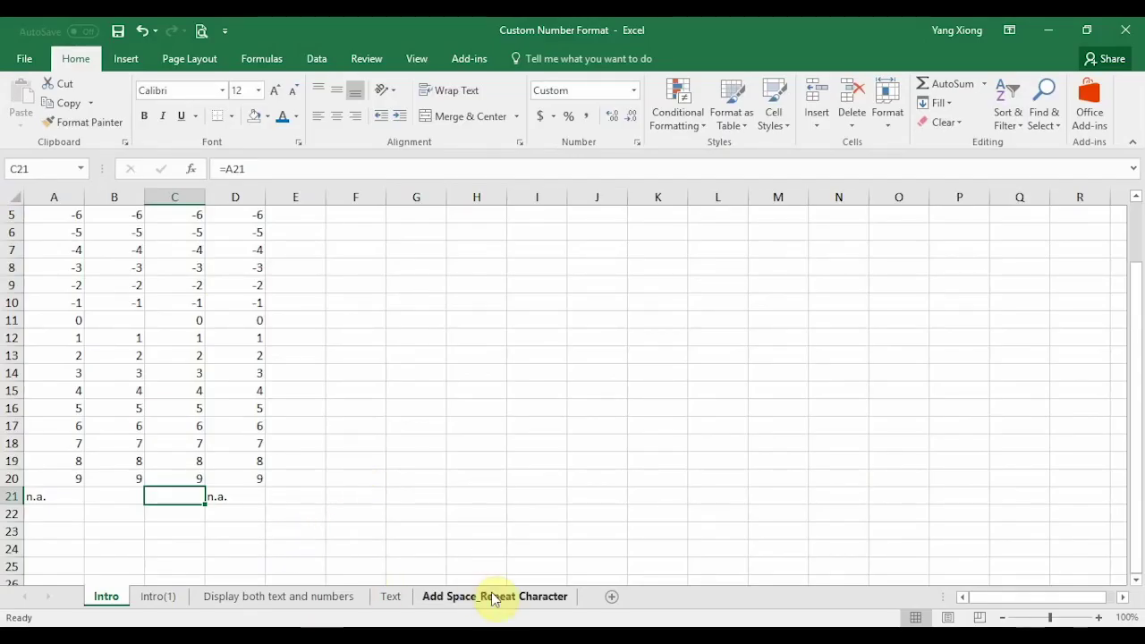
# On the Text sheet, review the Original values A3:A11, from -4 to 3 and n.a.
pyautogui.click(391, 598)
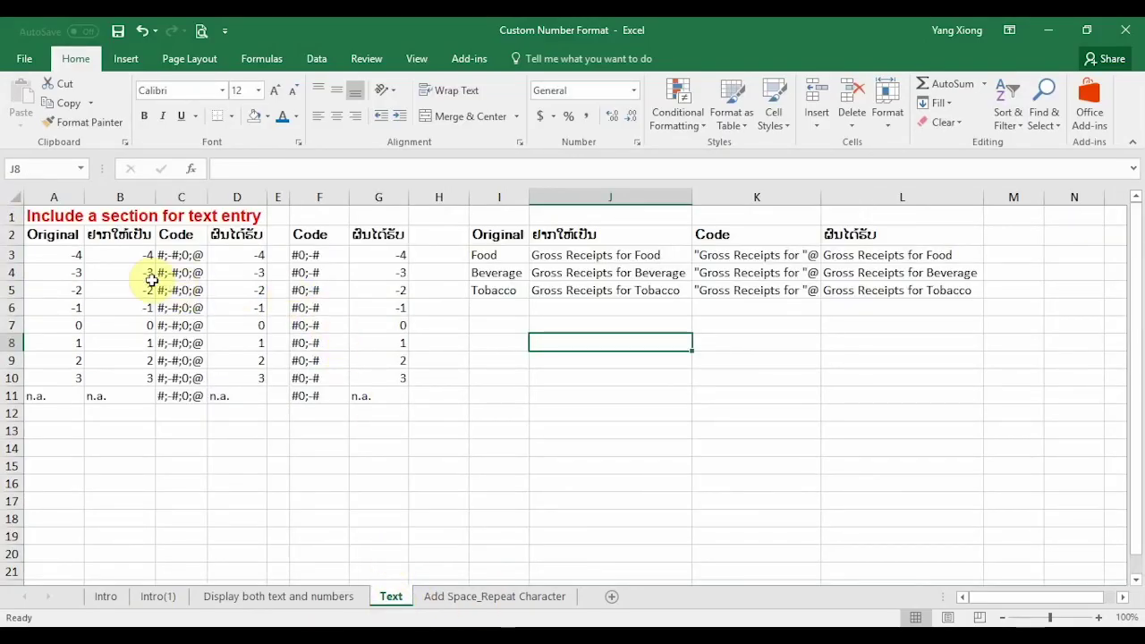
pyautogui.click(49, 215)
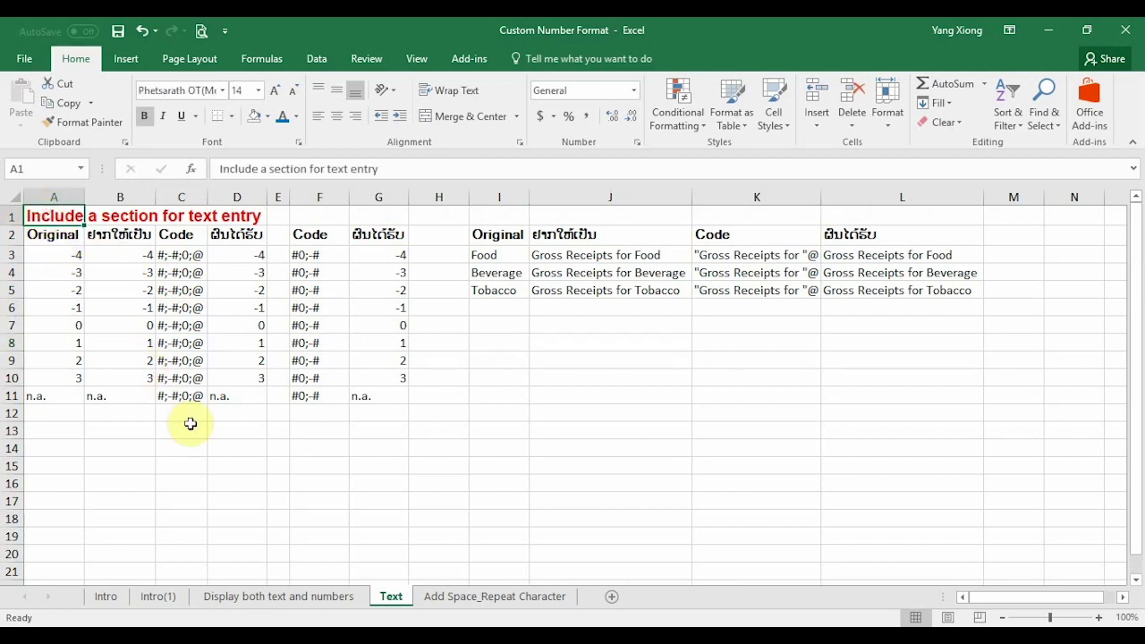
pyautogui.click(211, 448)
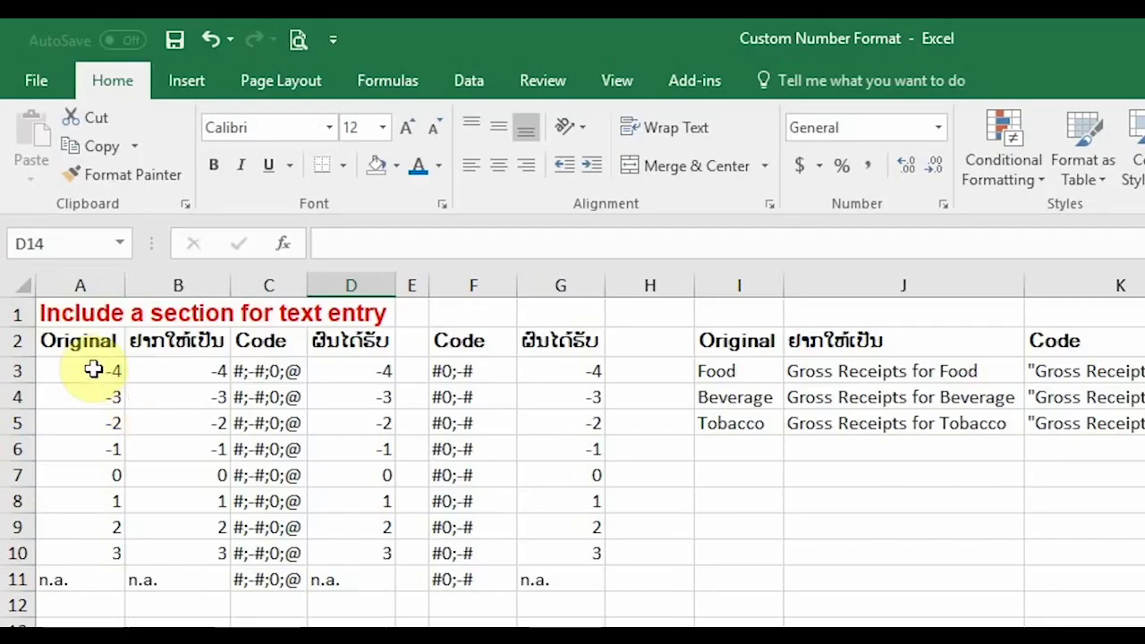
pyautogui.moveTo(84, 367); pyautogui.dragTo(43, 554)
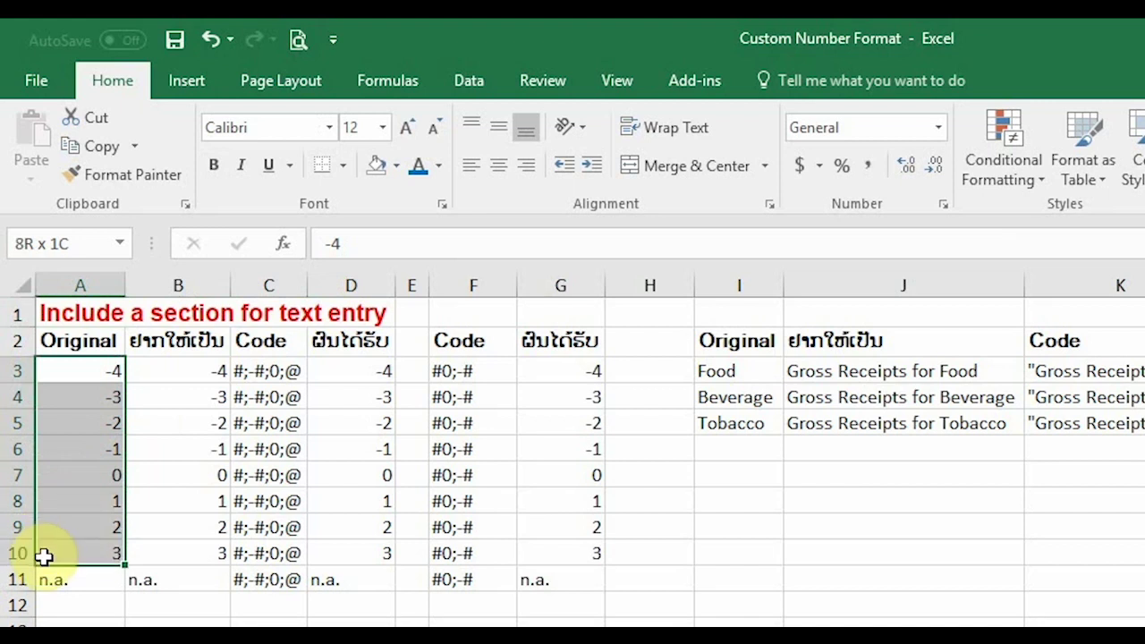
pyautogui.click(69, 579)
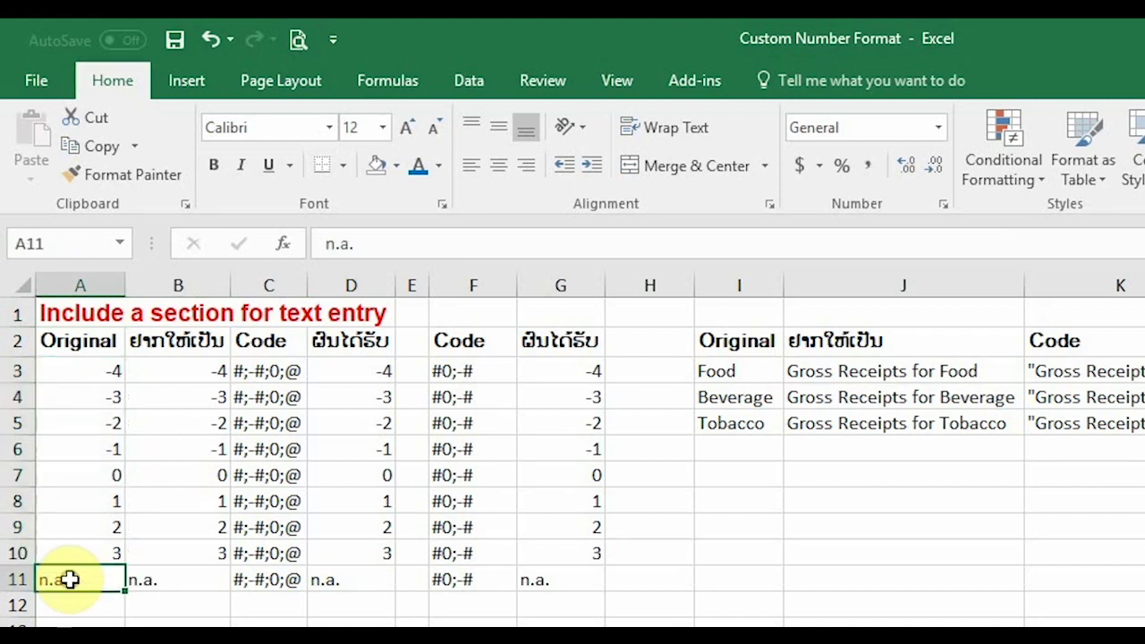
pyautogui.click(78, 366)
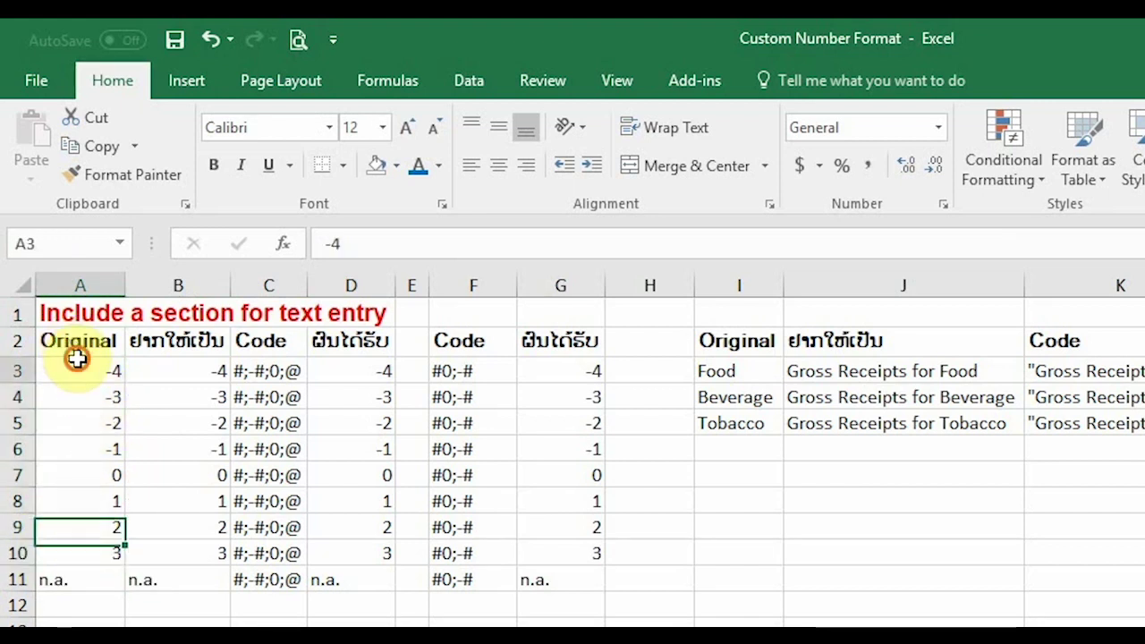
pyautogui.click(78, 585)
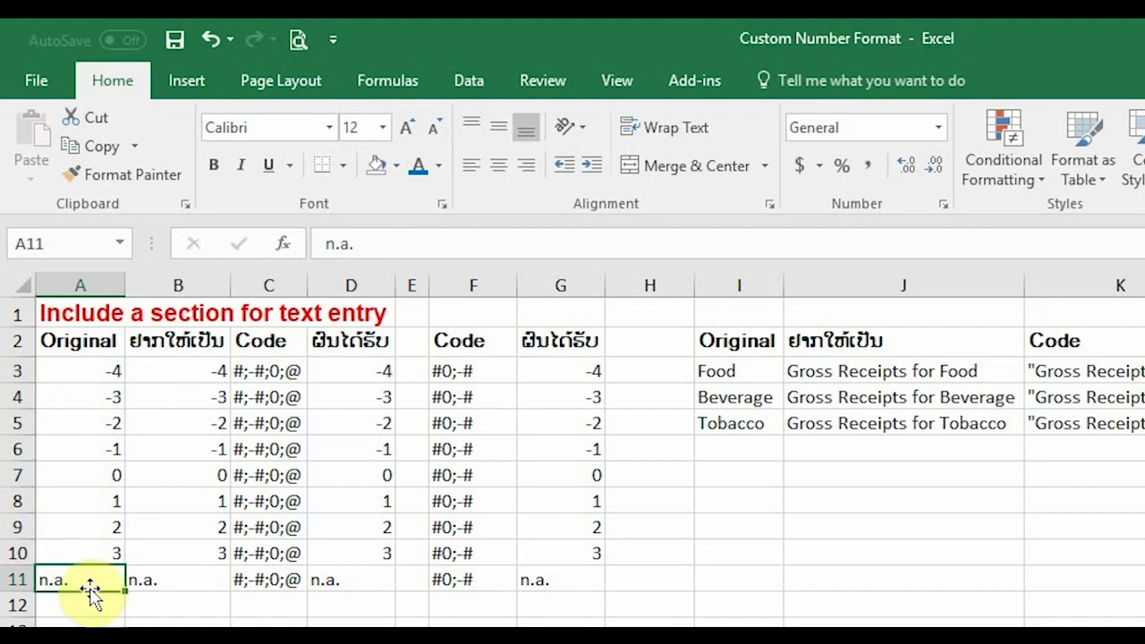
pyautogui.click(119, 543)
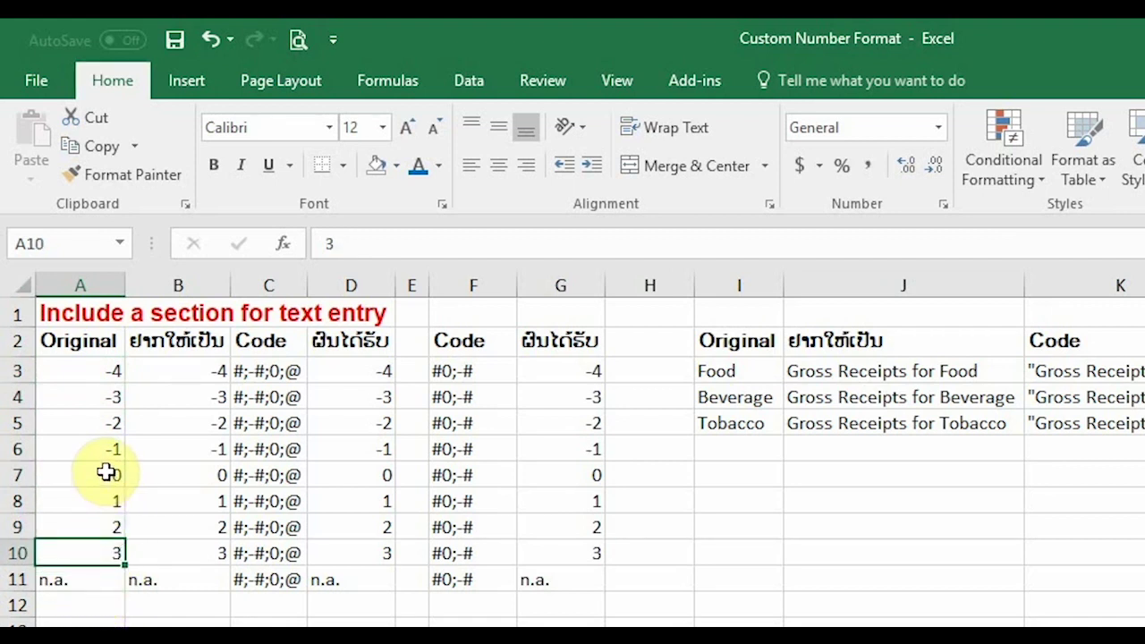
pyautogui.click(105, 472)
pyautogui.click(106, 424)
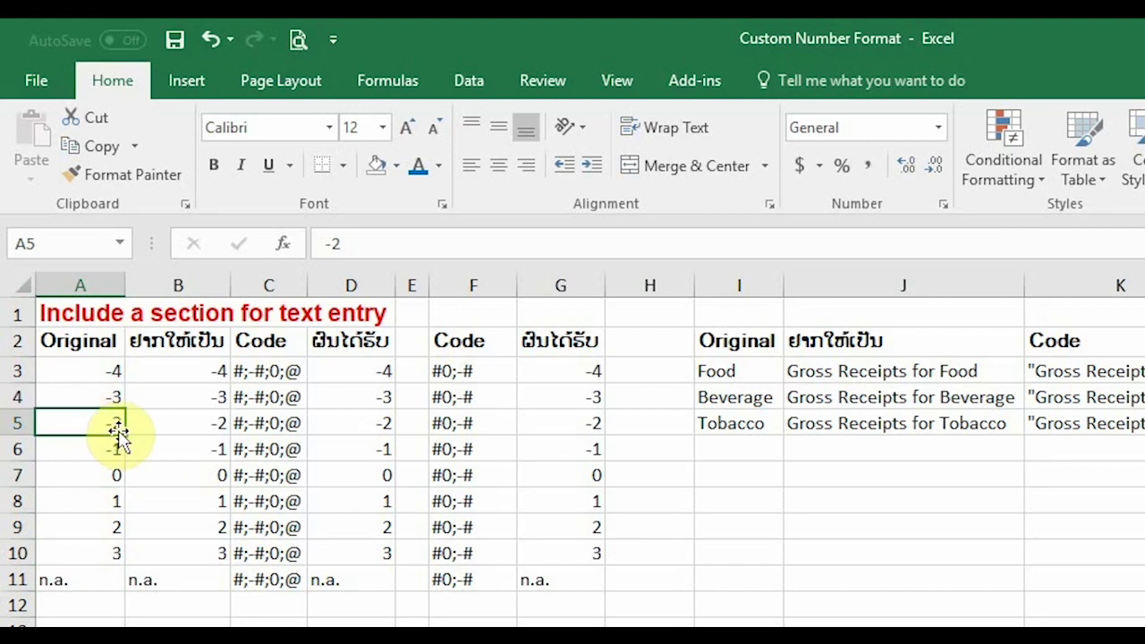
# Compare the #;-#;0;@ and #0;-# codes in C3 and F3 with results in D3, B11 and D11.
pyautogui.click(277, 370)
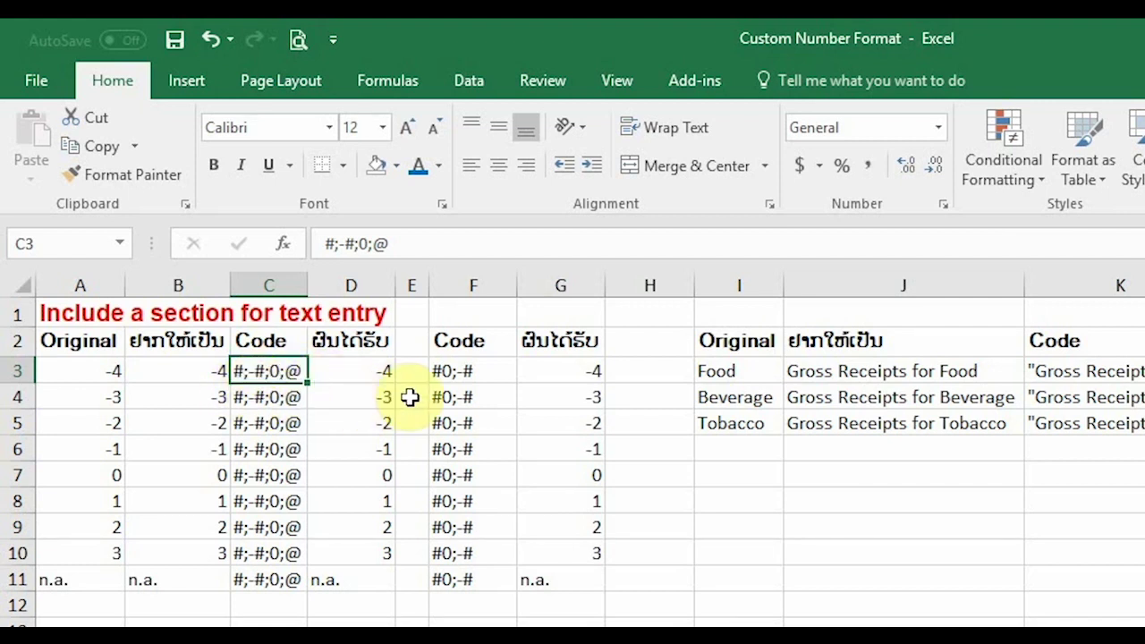
pyautogui.click(451, 371)
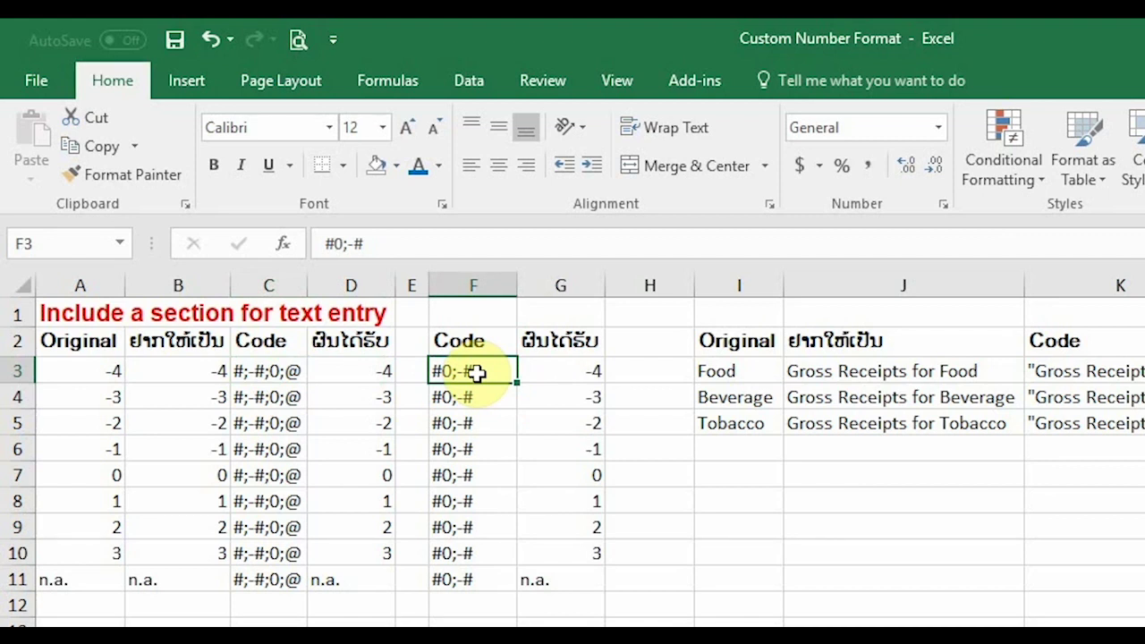
pyautogui.click(278, 372)
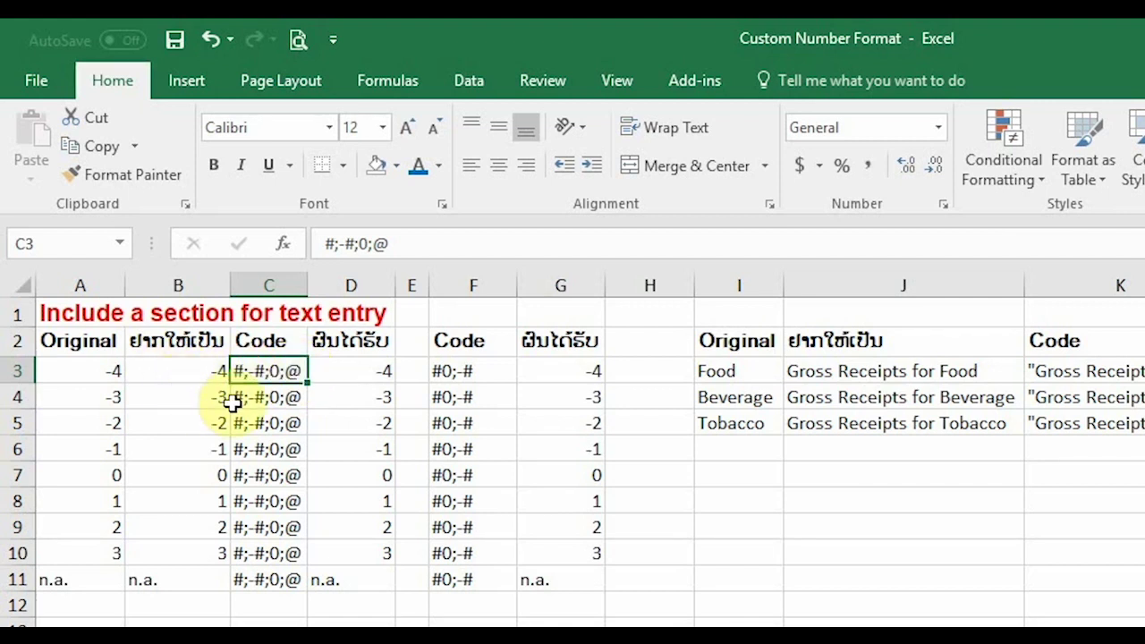
pyautogui.click(355, 372)
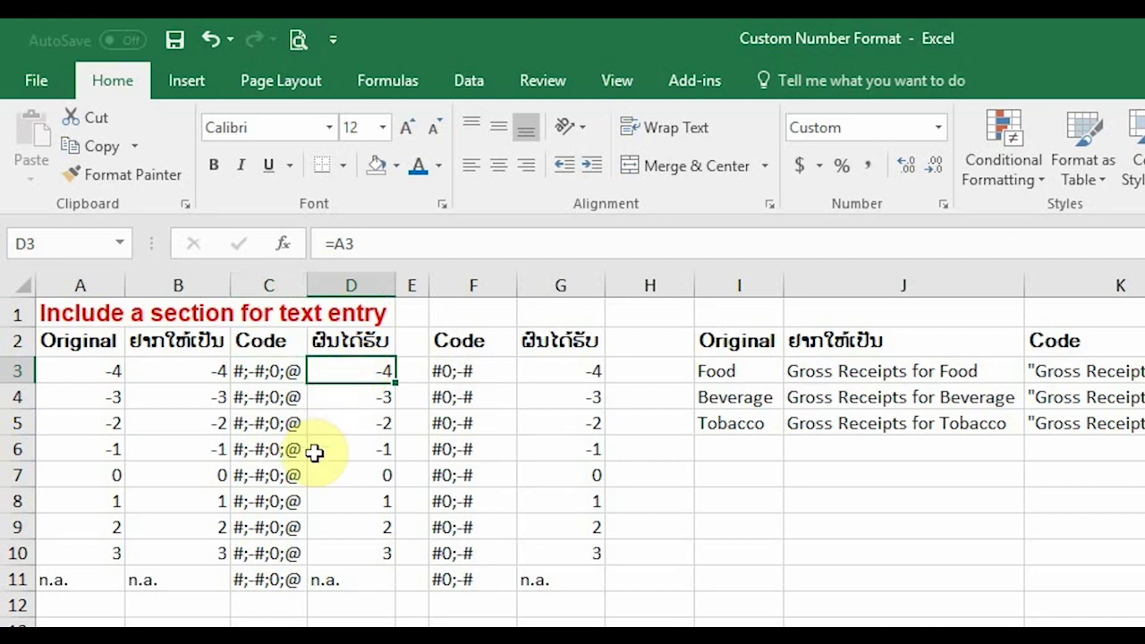
pyautogui.click(165, 579)
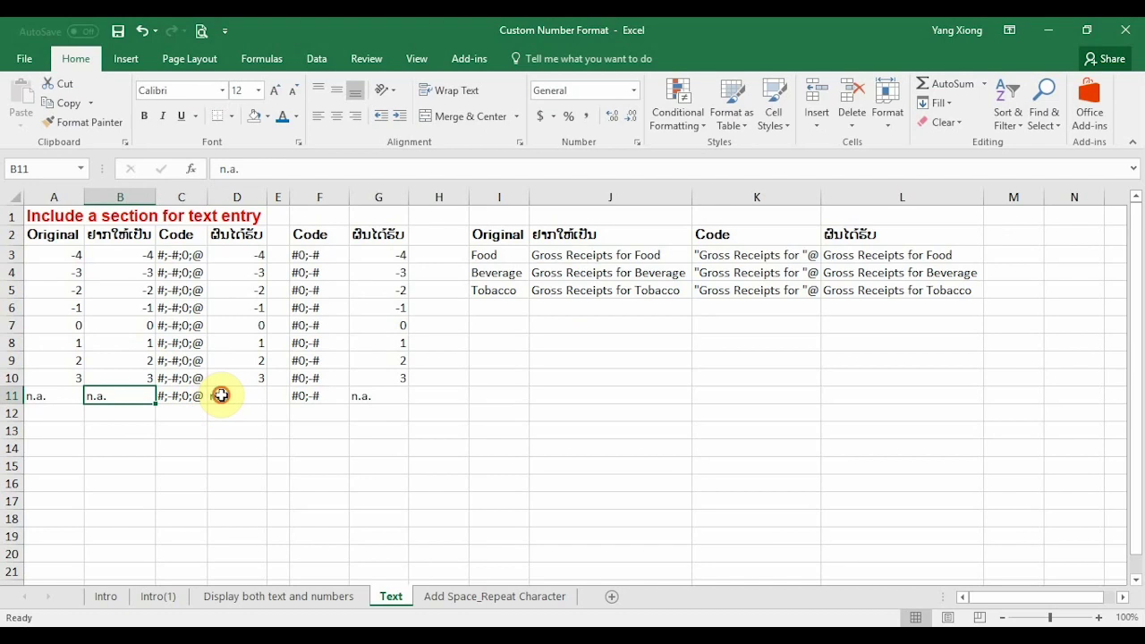
pyautogui.click(237, 391)
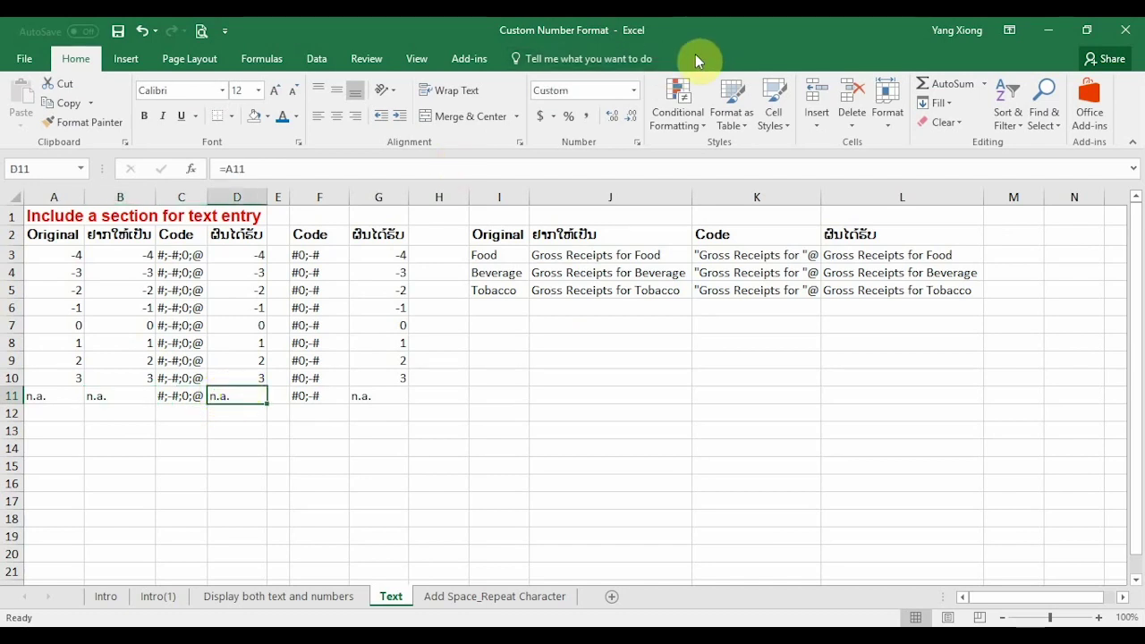
pyautogui.click(633, 90)
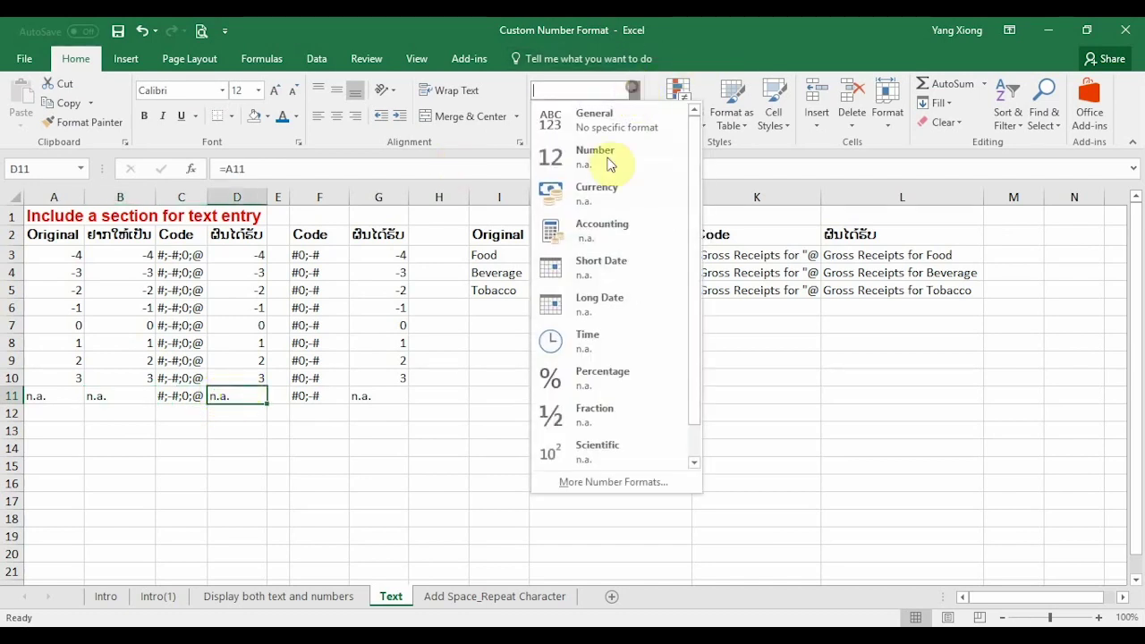
pyautogui.click(594, 479)
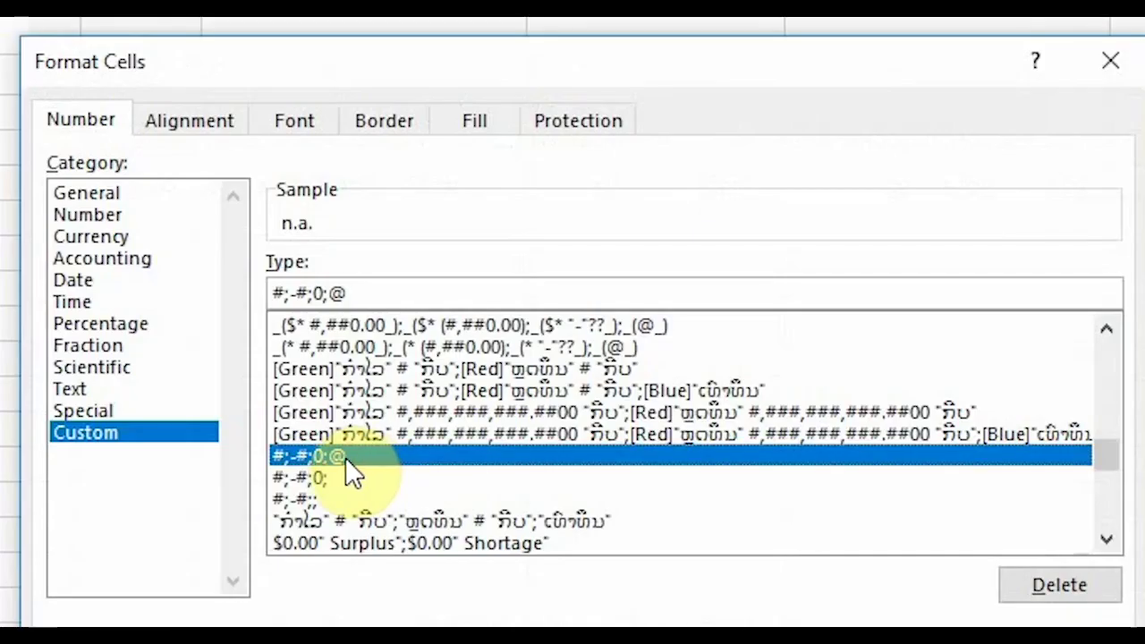
pyautogui.click(379, 303)
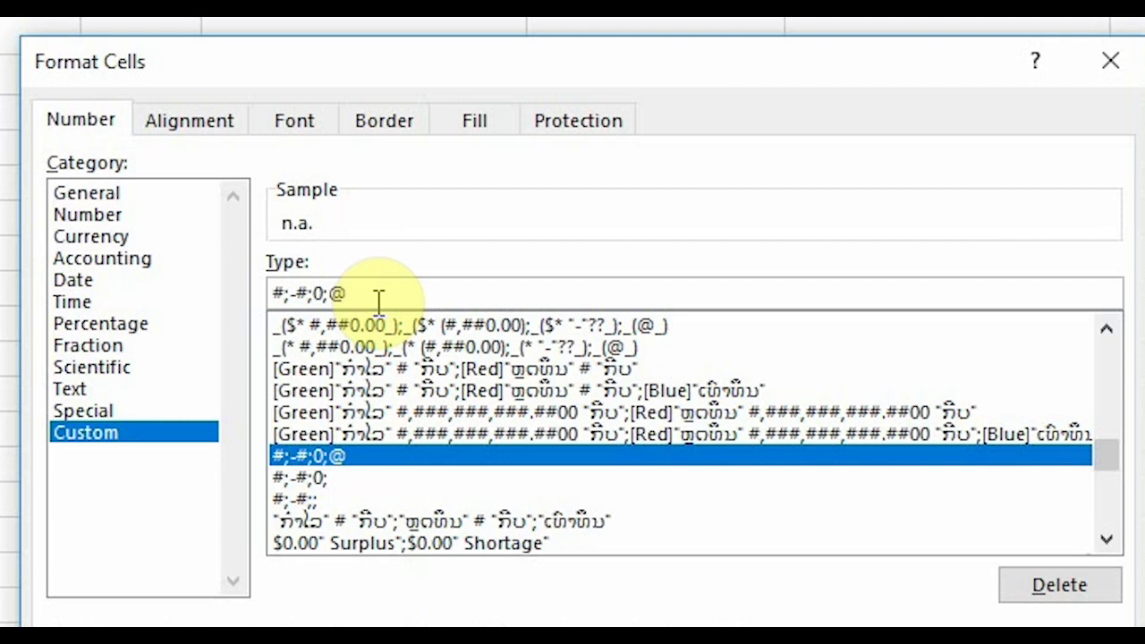
pyautogui.press('BackSpace')
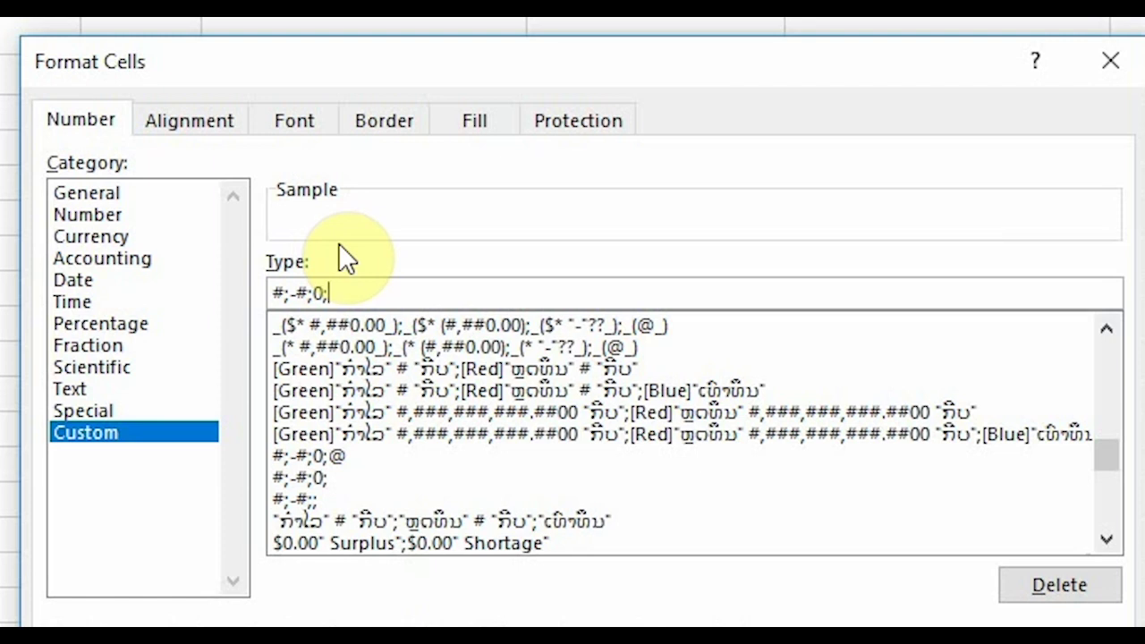
pyautogui.write('@')
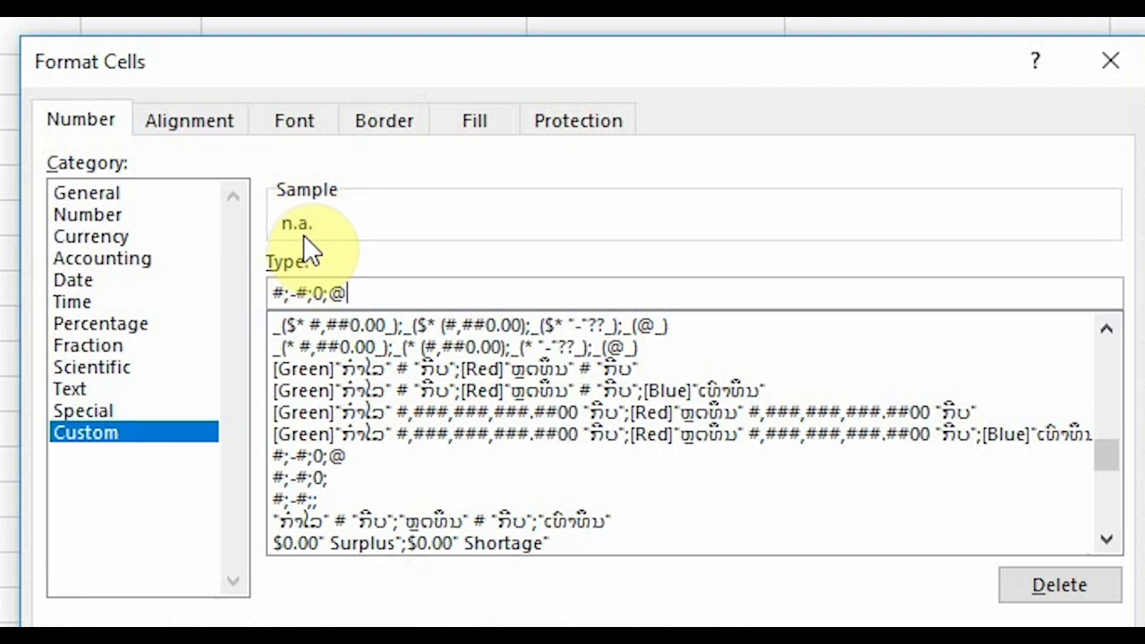
pyautogui.press('BackSpace')
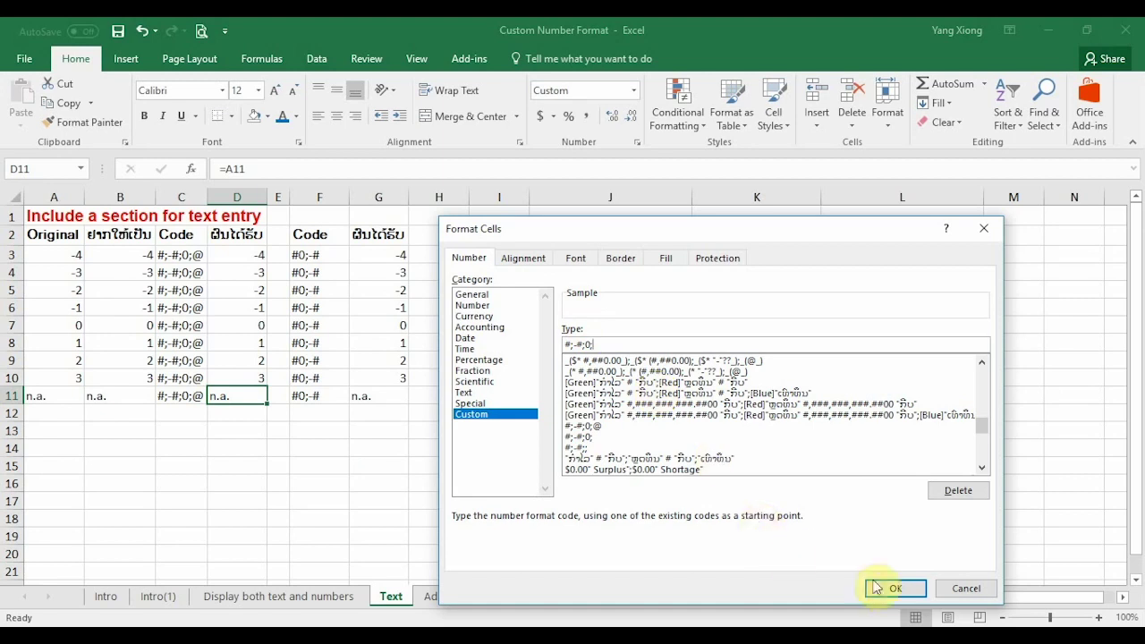
pyautogui.click(892, 588)
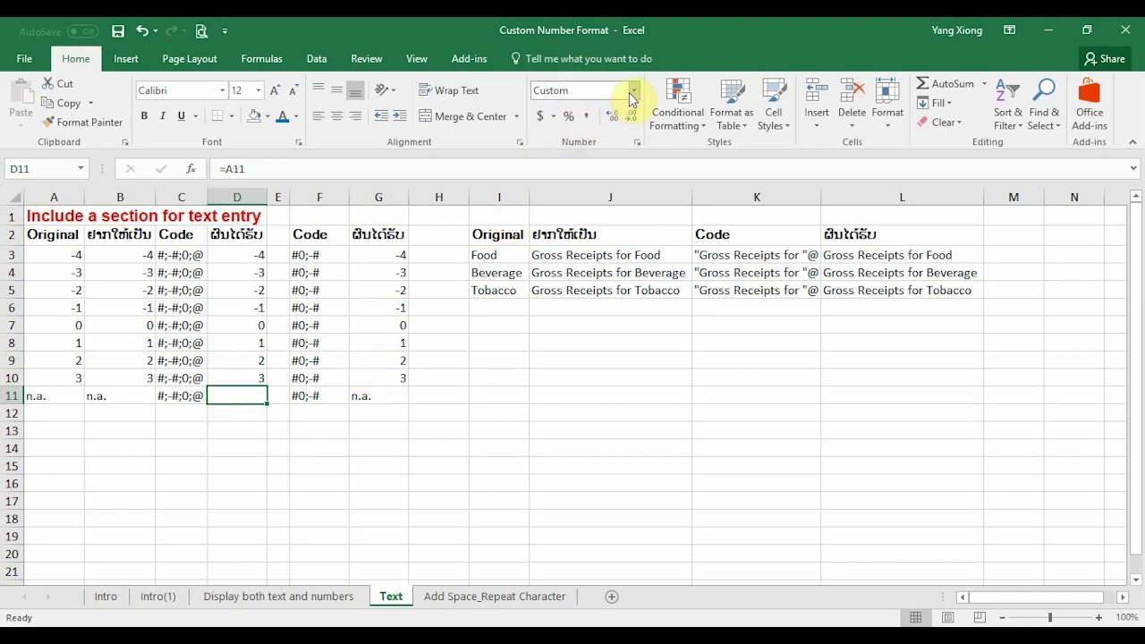
pyautogui.click(637, 142)
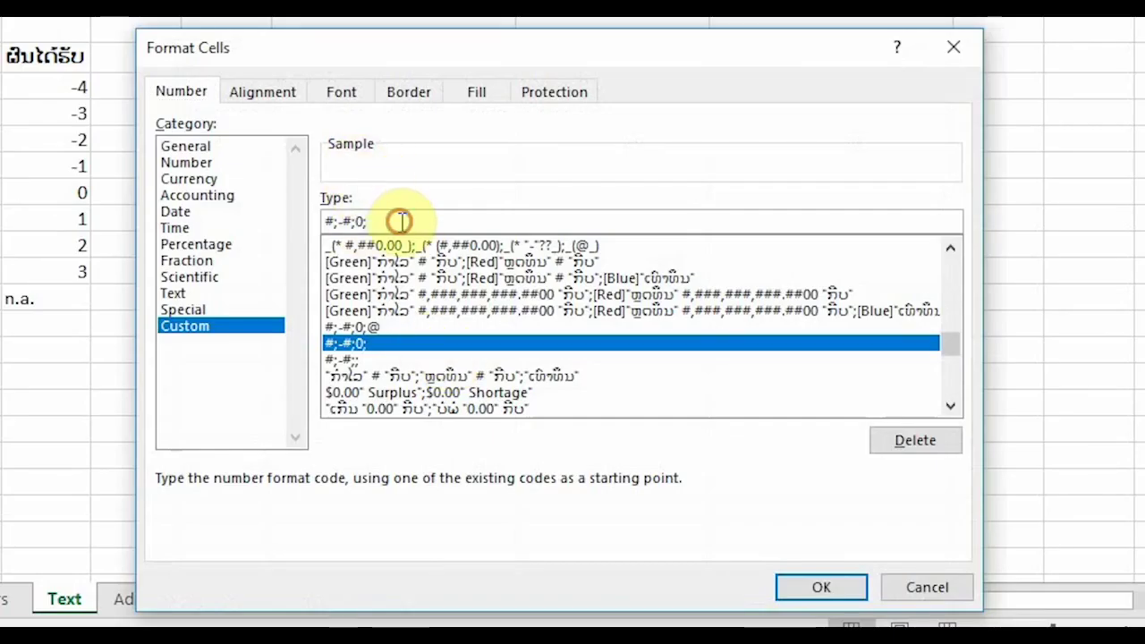
pyautogui.click(400, 220)
pyautogui.write('@')
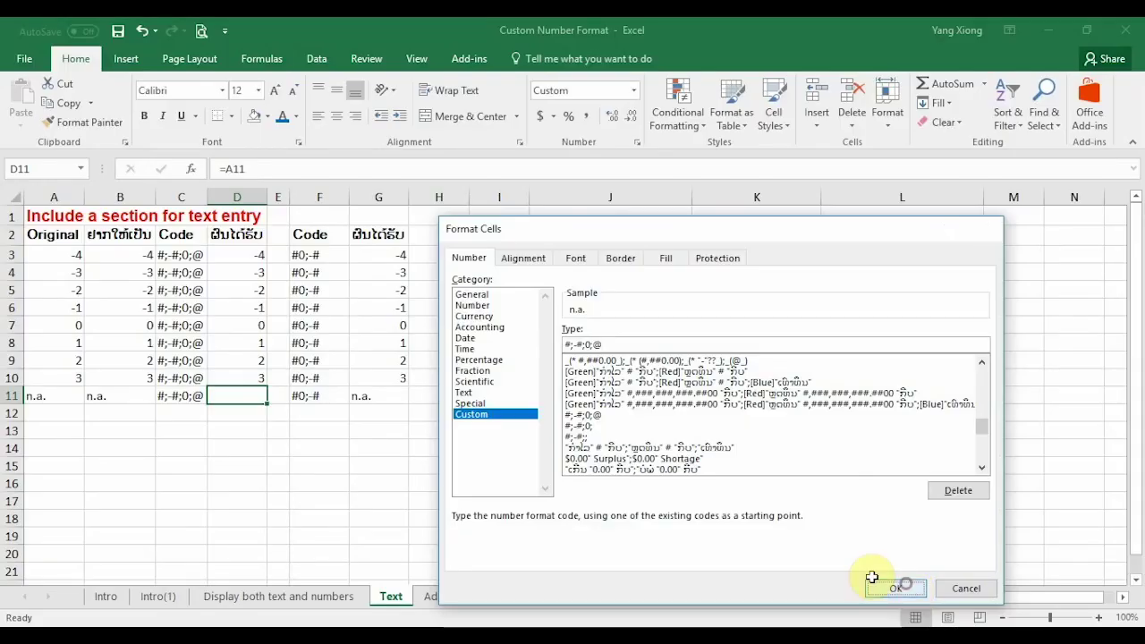
pyautogui.click(847, 586)
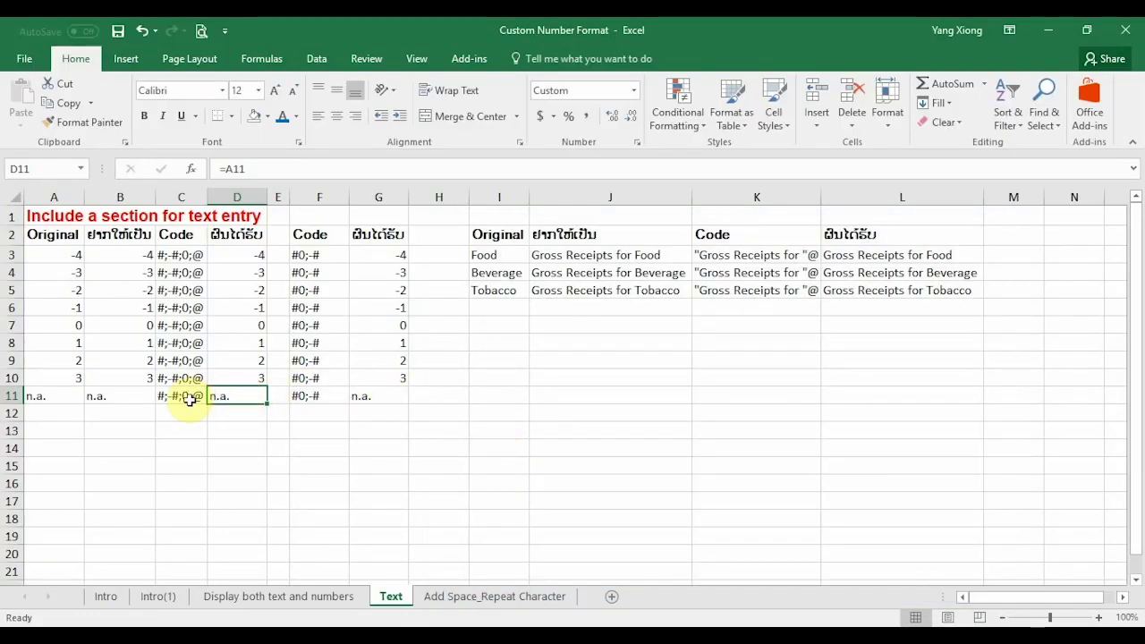
pyautogui.click(372, 406)
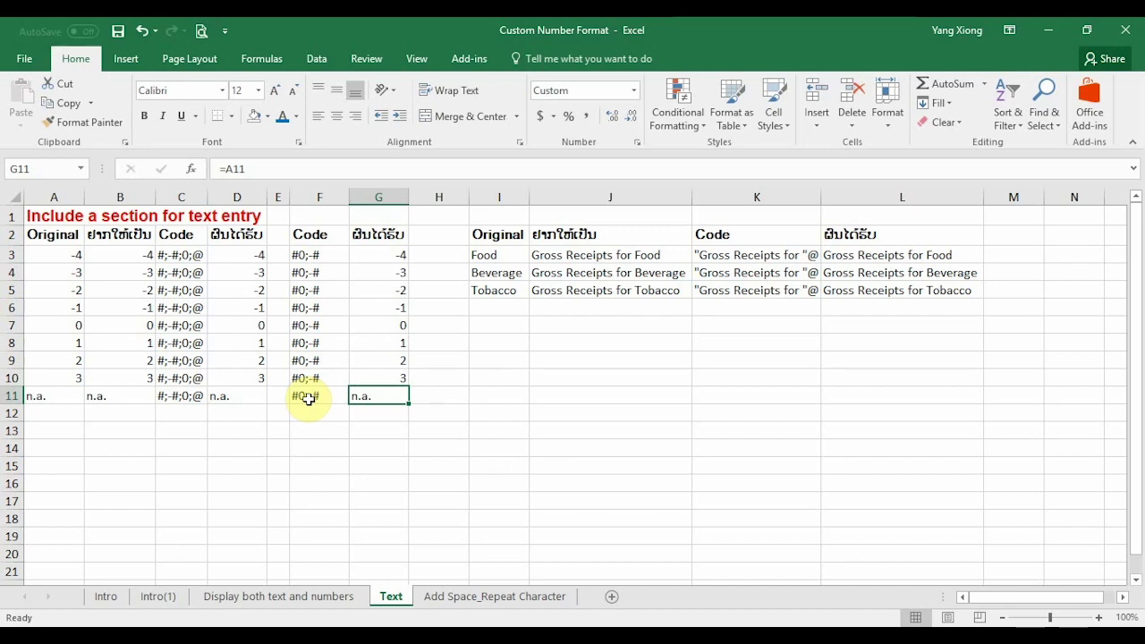
# Look at the #0;-# code in F3 and select G7, its 0 result.
pyautogui.click(310, 258)
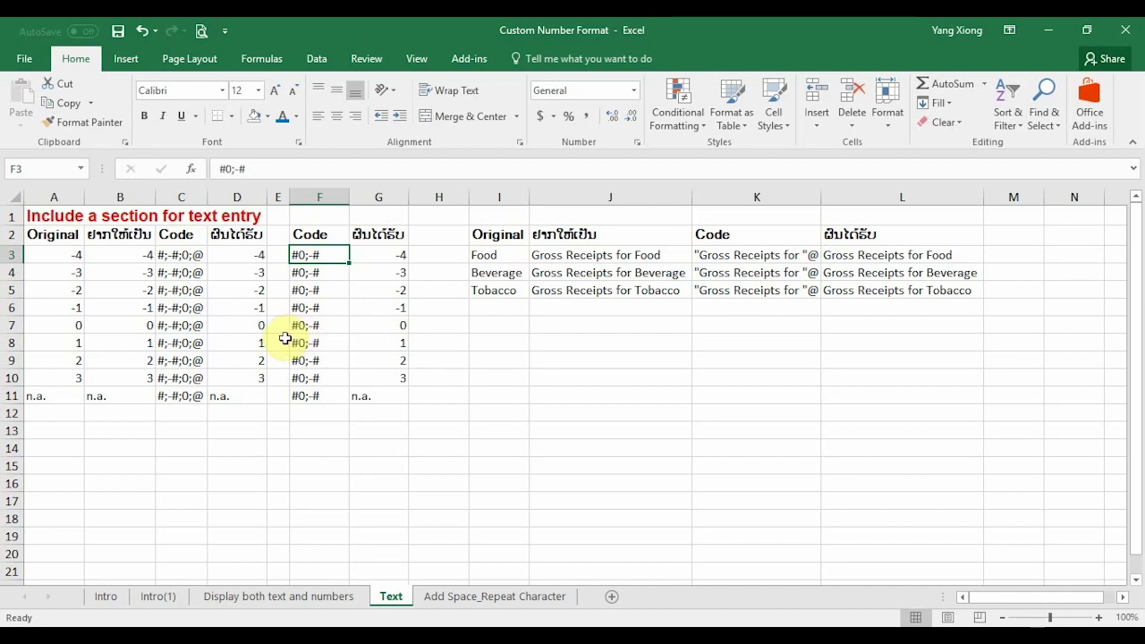
pyautogui.click(395, 324)
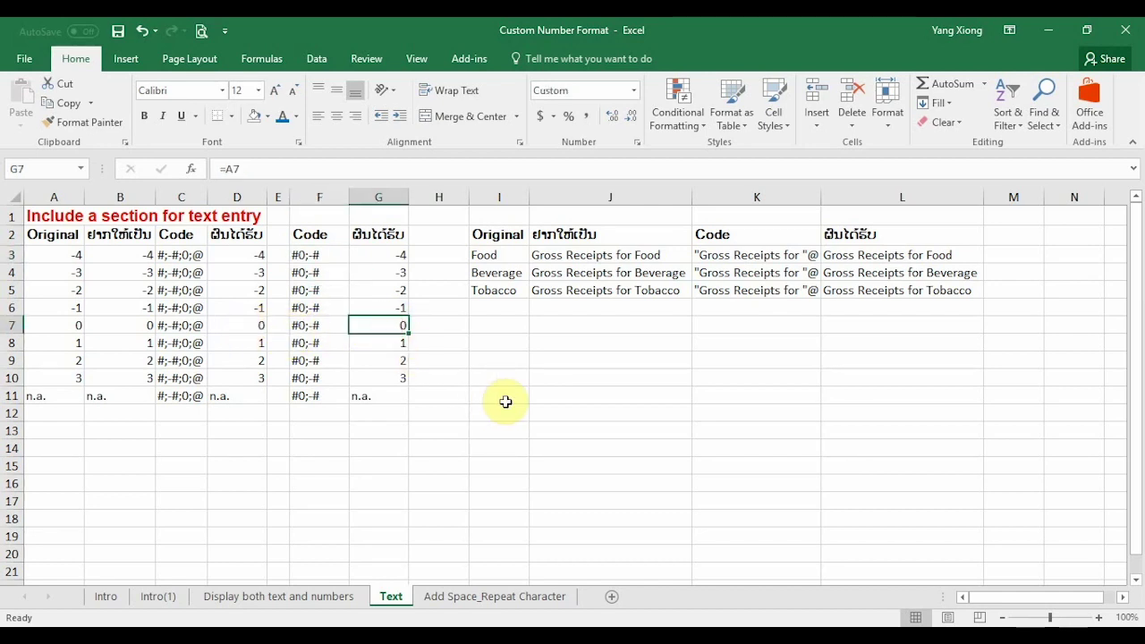
pyautogui.click(633, 91)
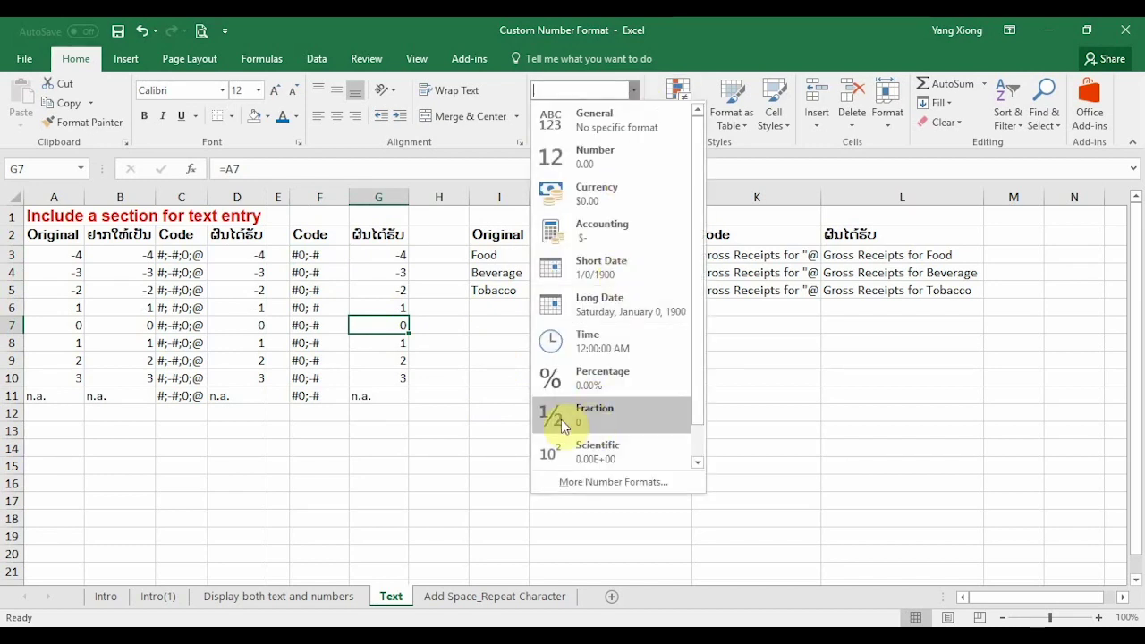
pyautogui.click(582, 485)
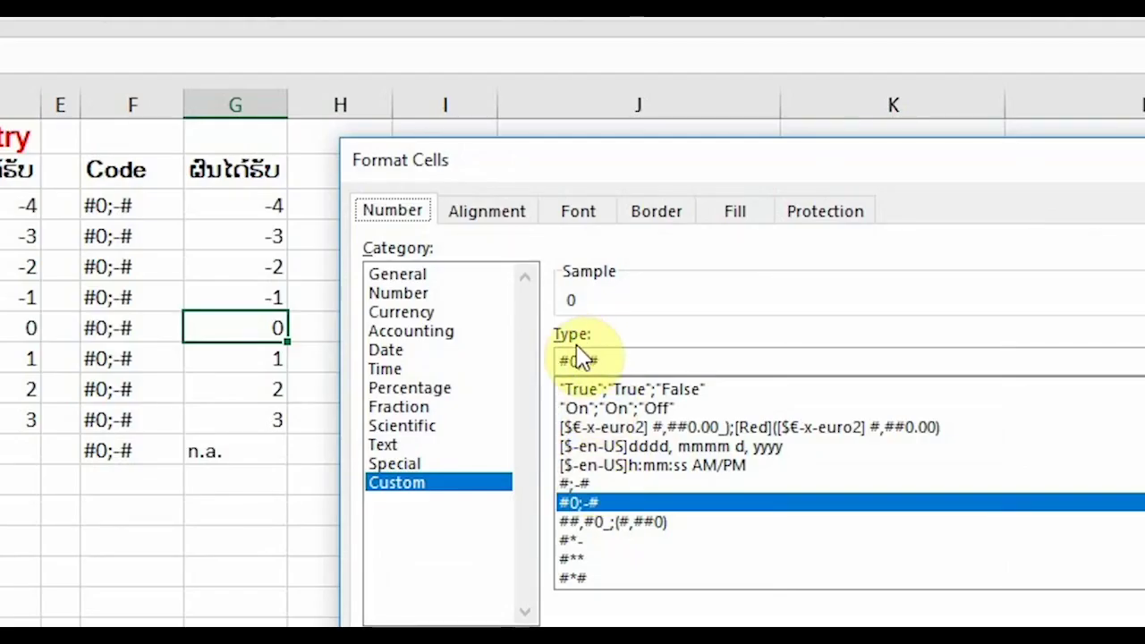
pyautogui.click(578, 358)
pyautogui.press('BackSpace')
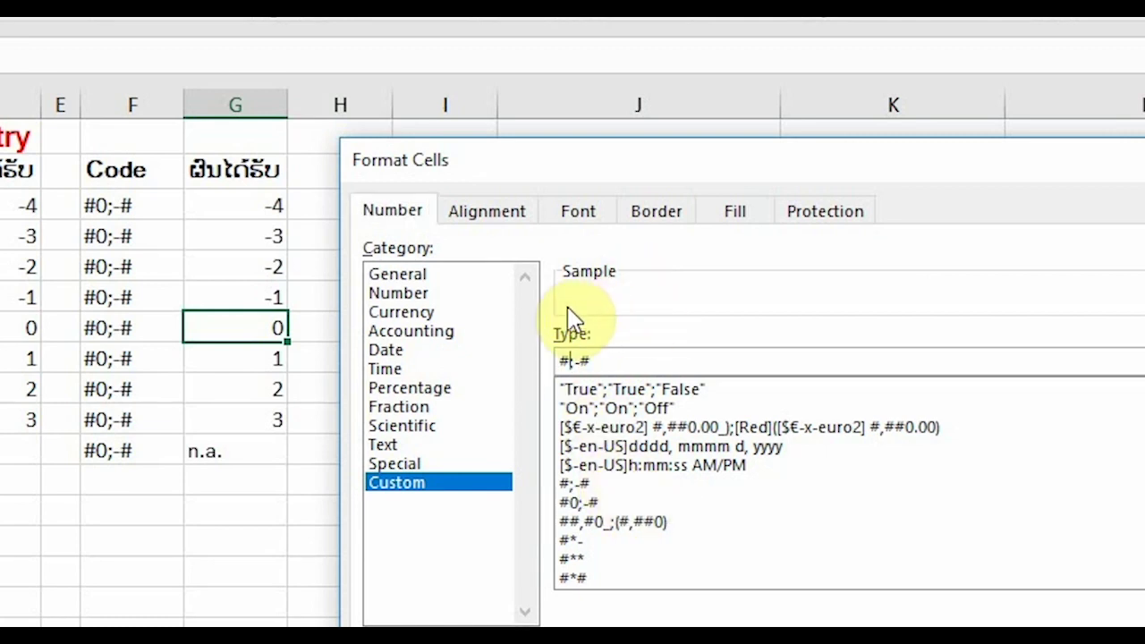
pyautogui.write('0')
pyautogui.write('0')
pyautogui.press('BackSpace')
pyautogui.press('BackSpace')
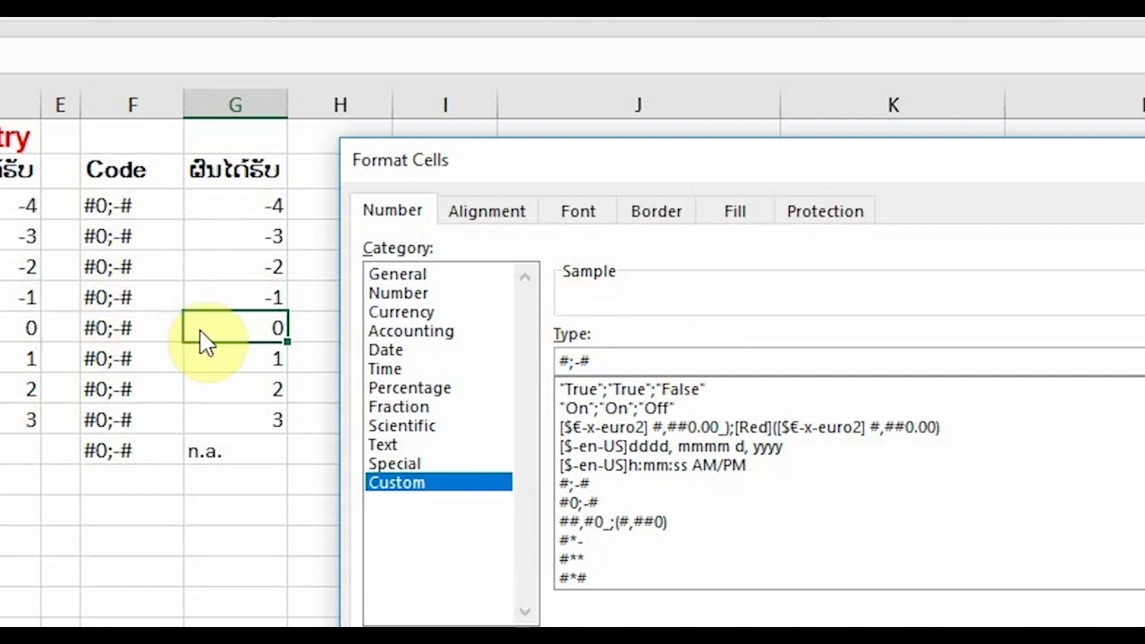
pyautogui.press('Return')
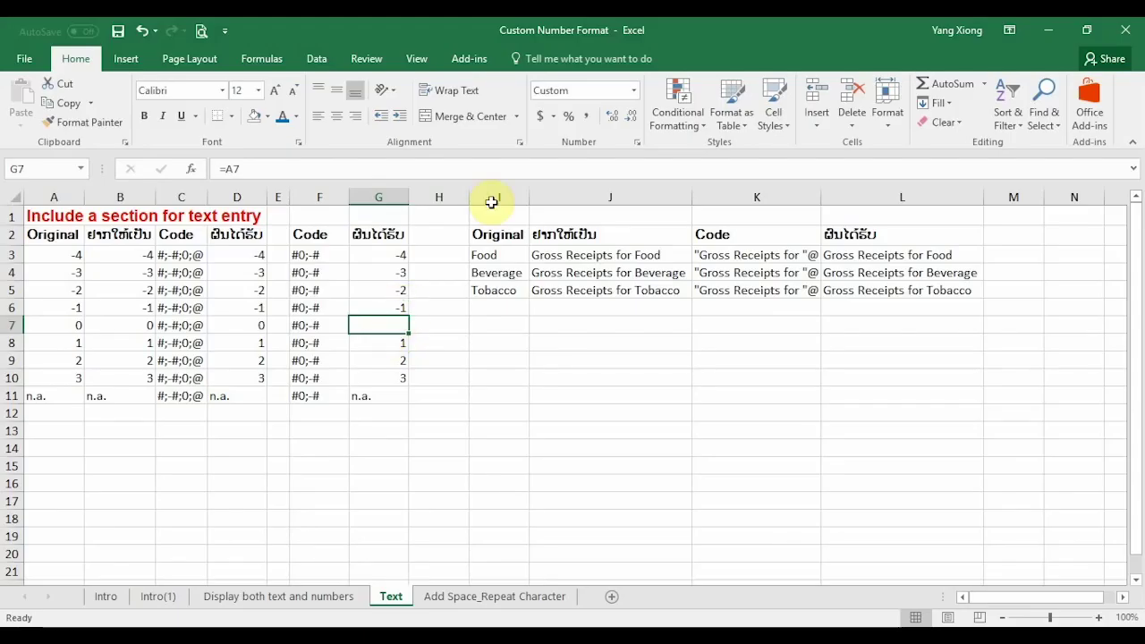
pyautogui.hotkey('ctrl', '1')
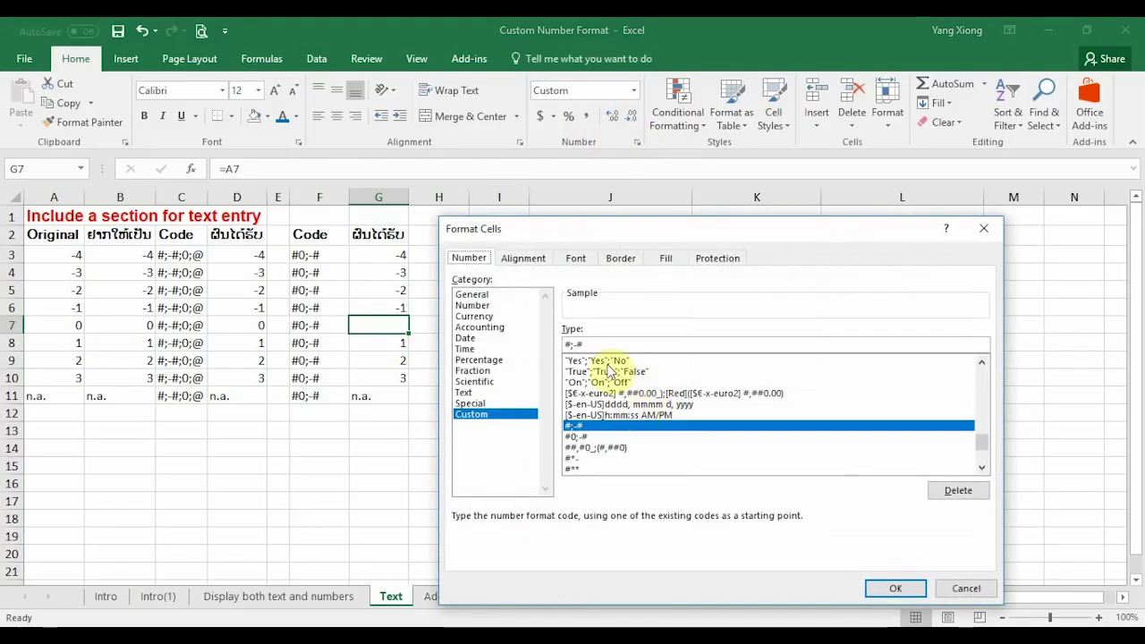
pyautogui.click(568, 343)
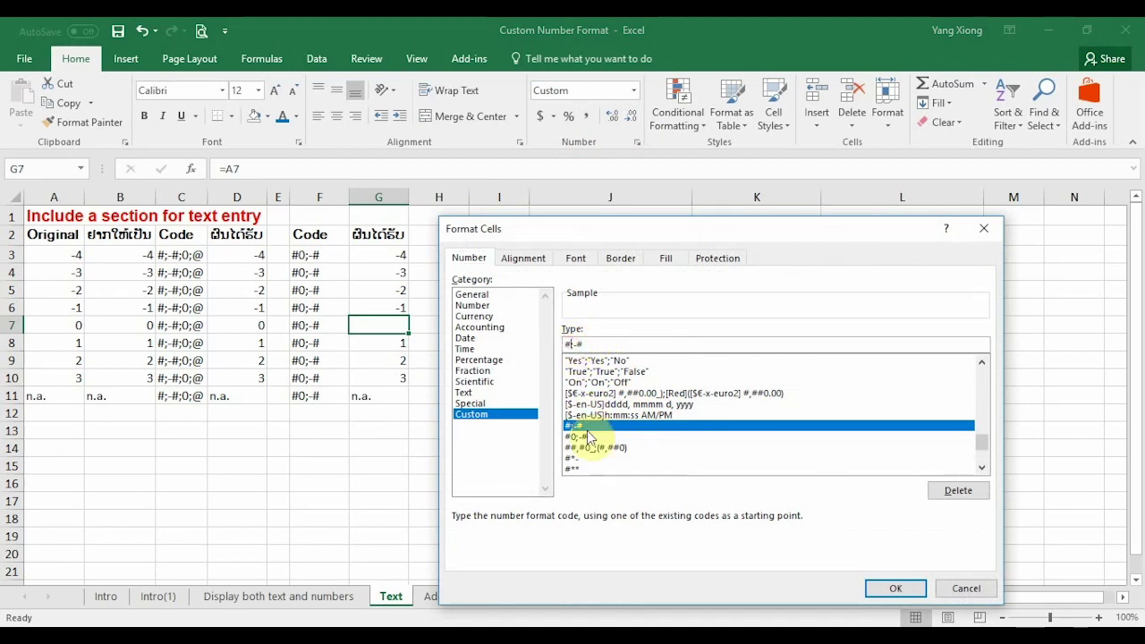
pyautogui.write('0')
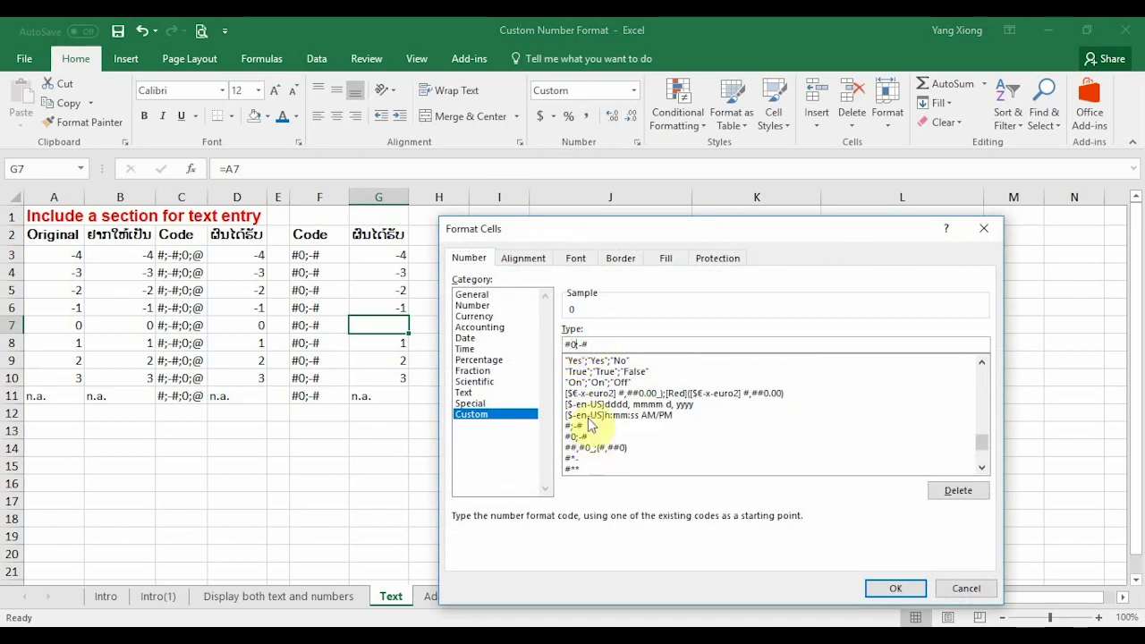
pyautogui.click(890, 592)
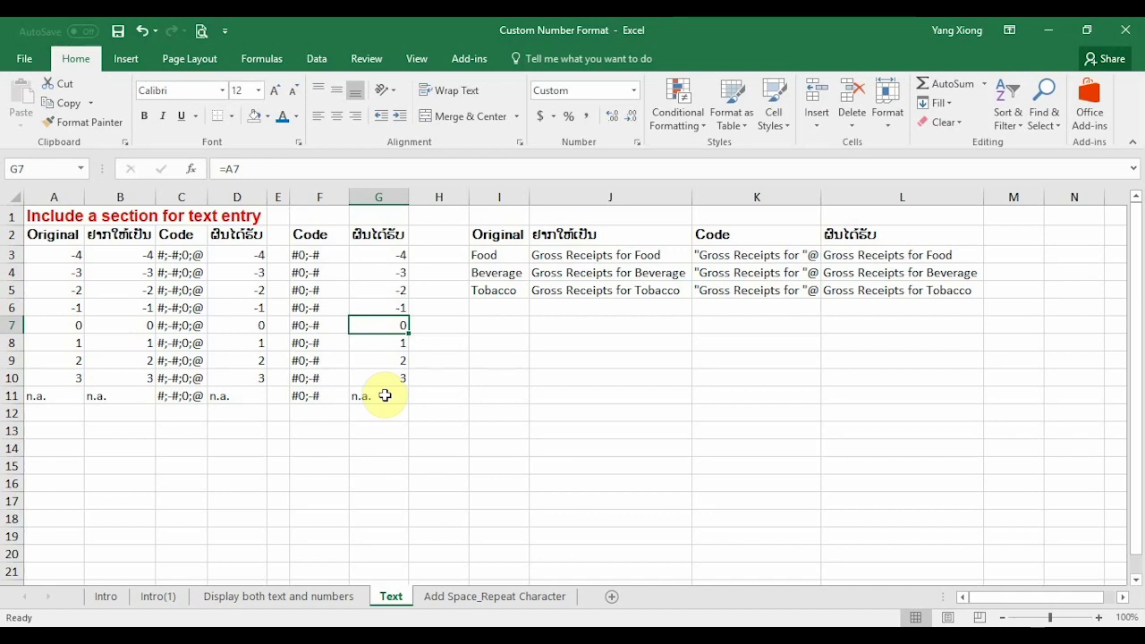
pyautogui.click(385, 395)
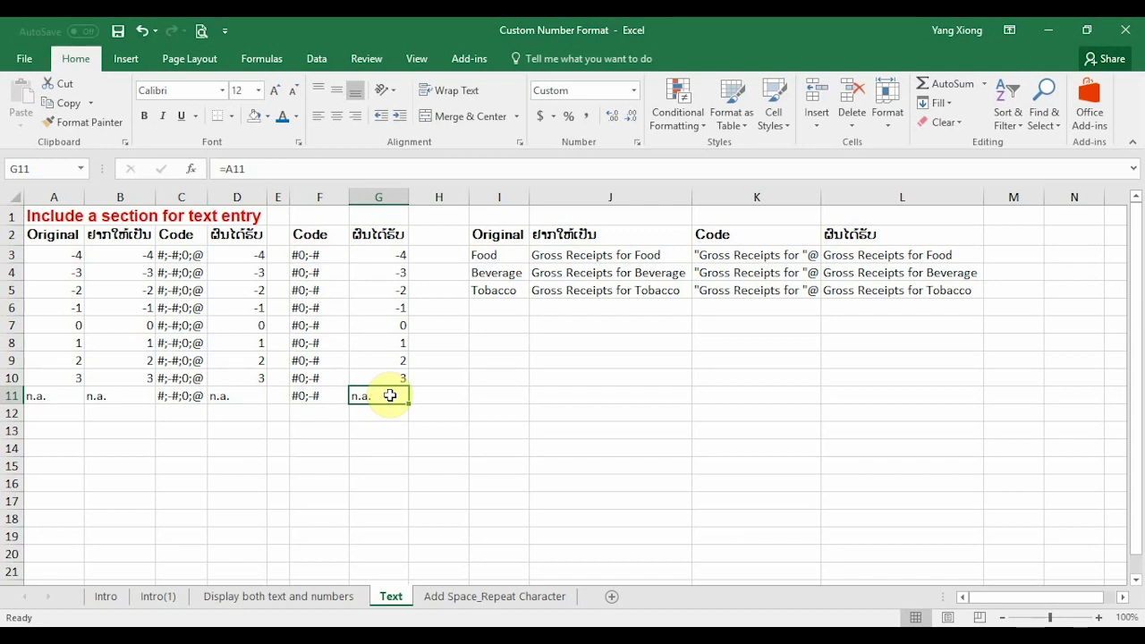
pyautogui.click(500, 253)
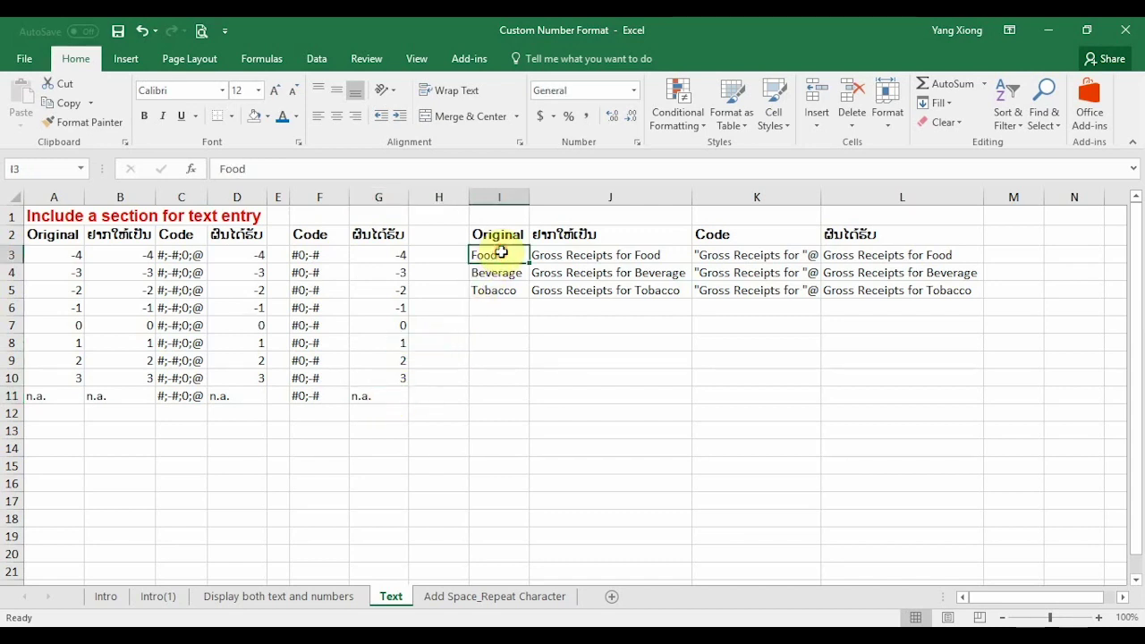
pyautogui.click(562, 261)
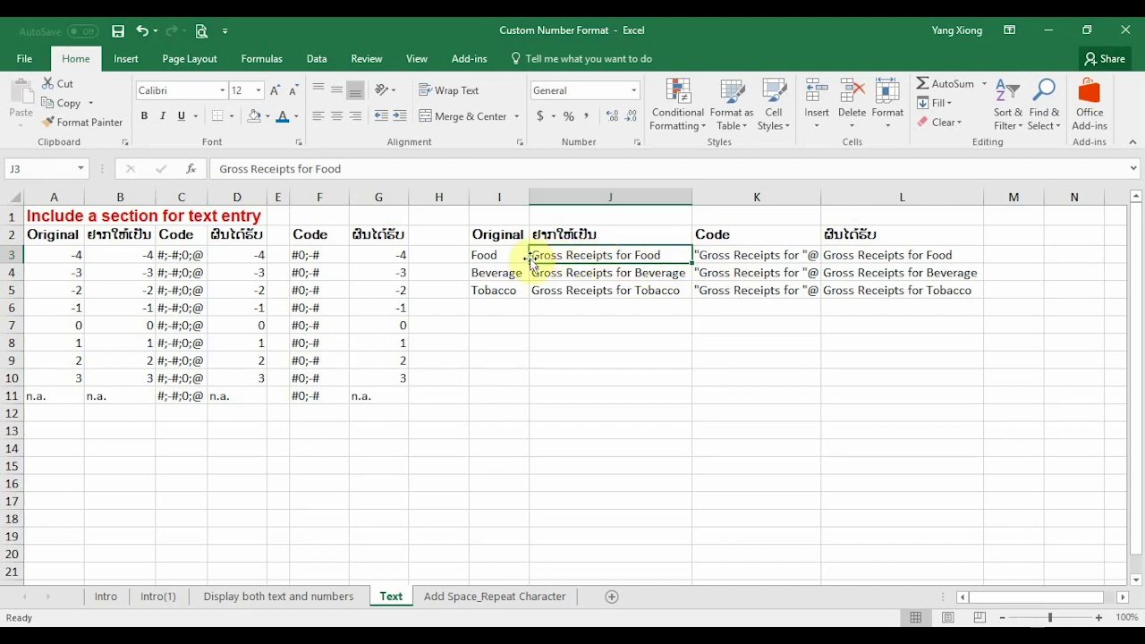
pyautogui.moveTo(497, 256); pyautogui.dragTo(493, 287)
pyautogui.click(501, 257)
pyautogui.click(496, 272)
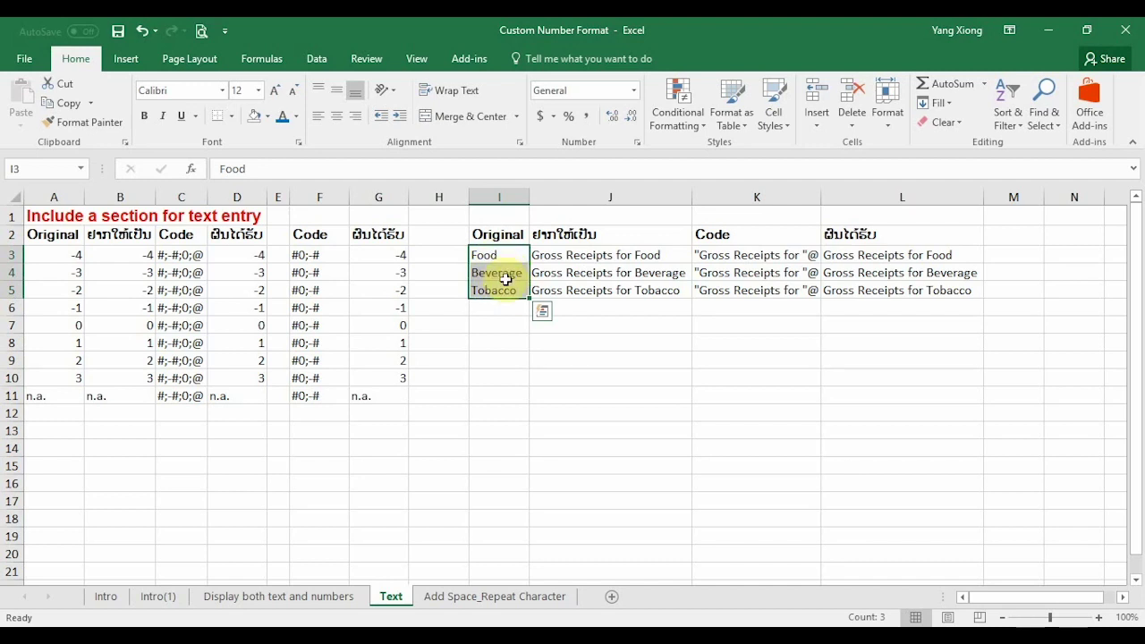
pyautogui.click(505, 291)
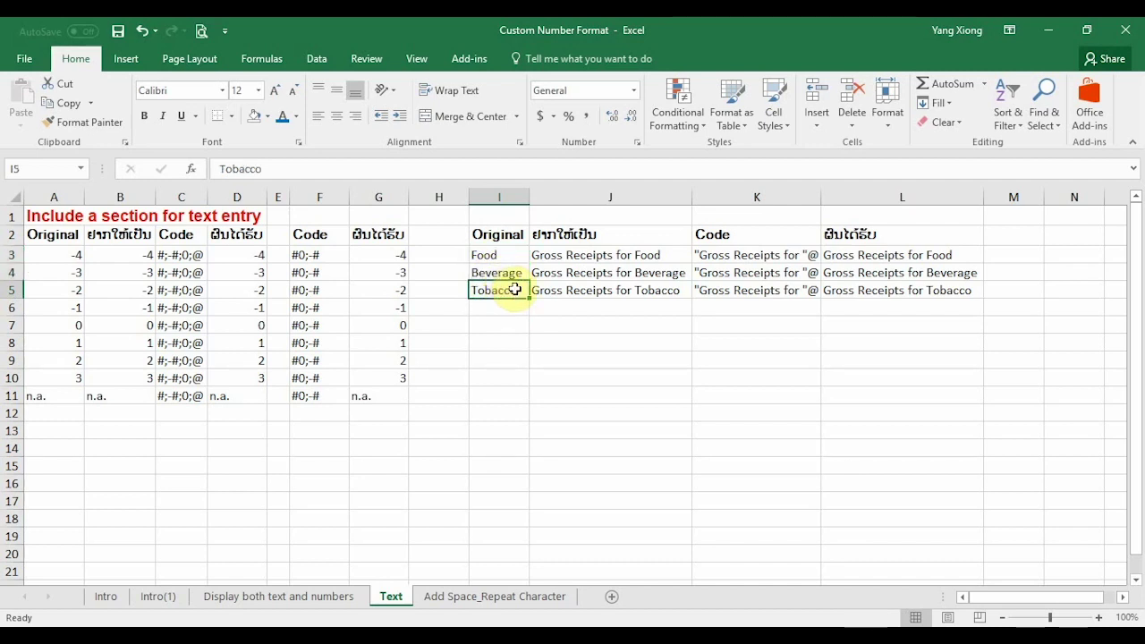
pyautogui.click(498, 254)
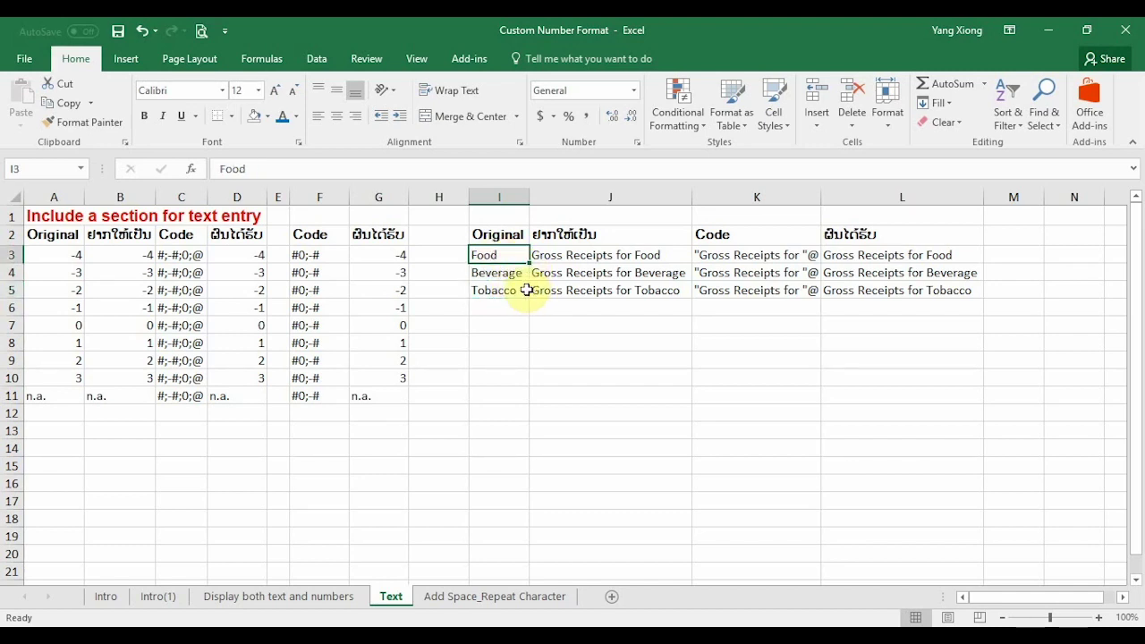
pyautogui.click(510, 272)
pyautogui.click(506, 288)
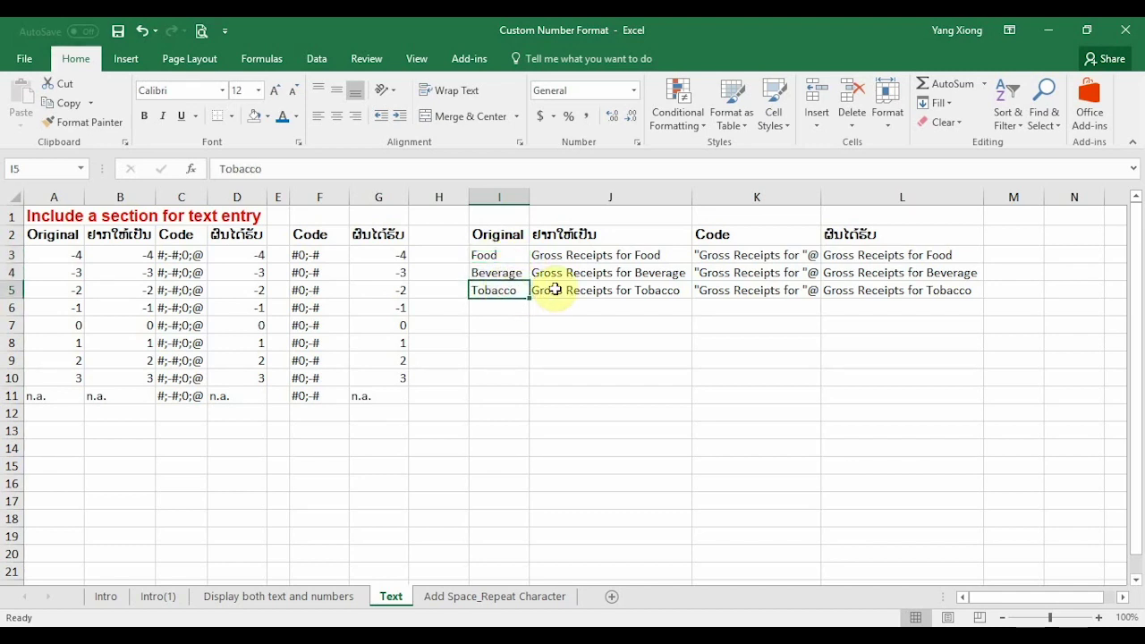
pyautogui.click(598, 256)
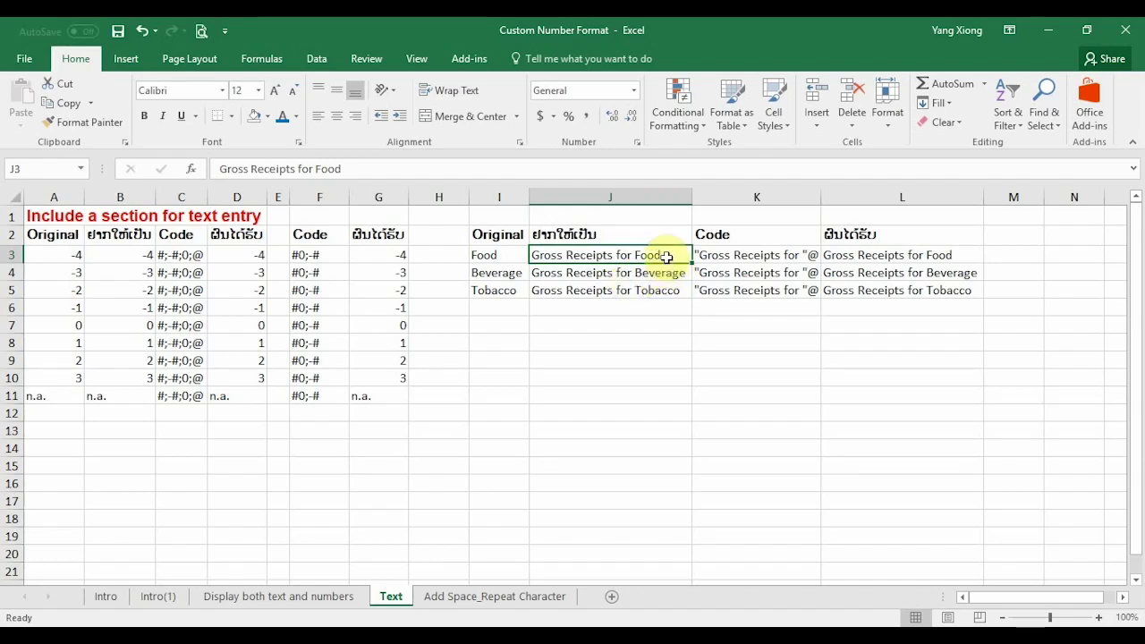
pyautogui.click(782, 255)
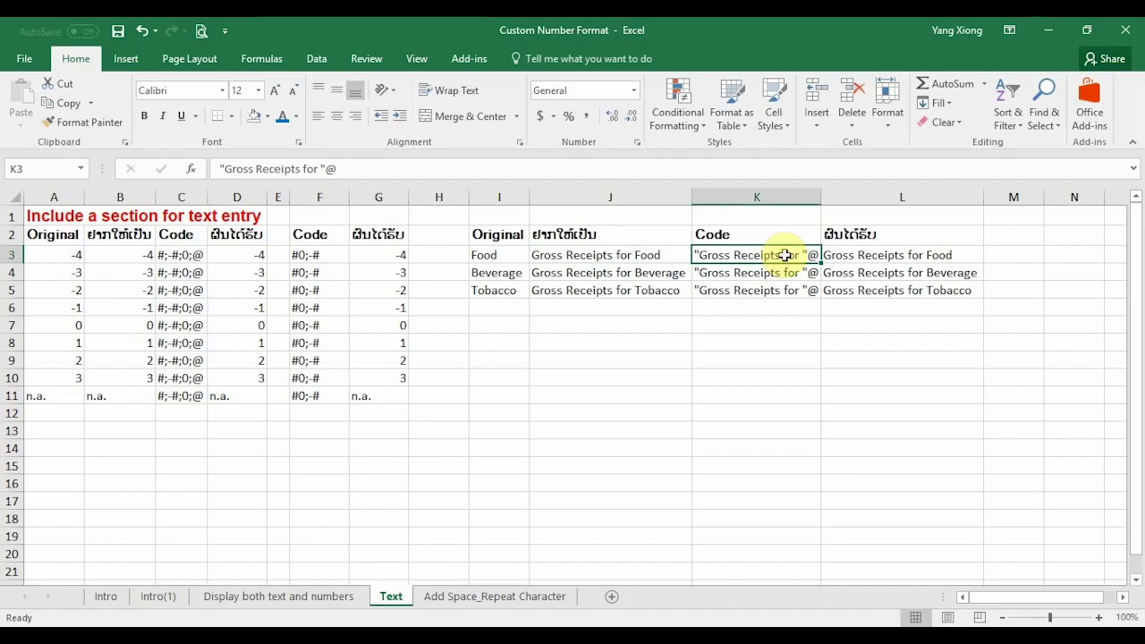
pyautogui.click(656, 256)
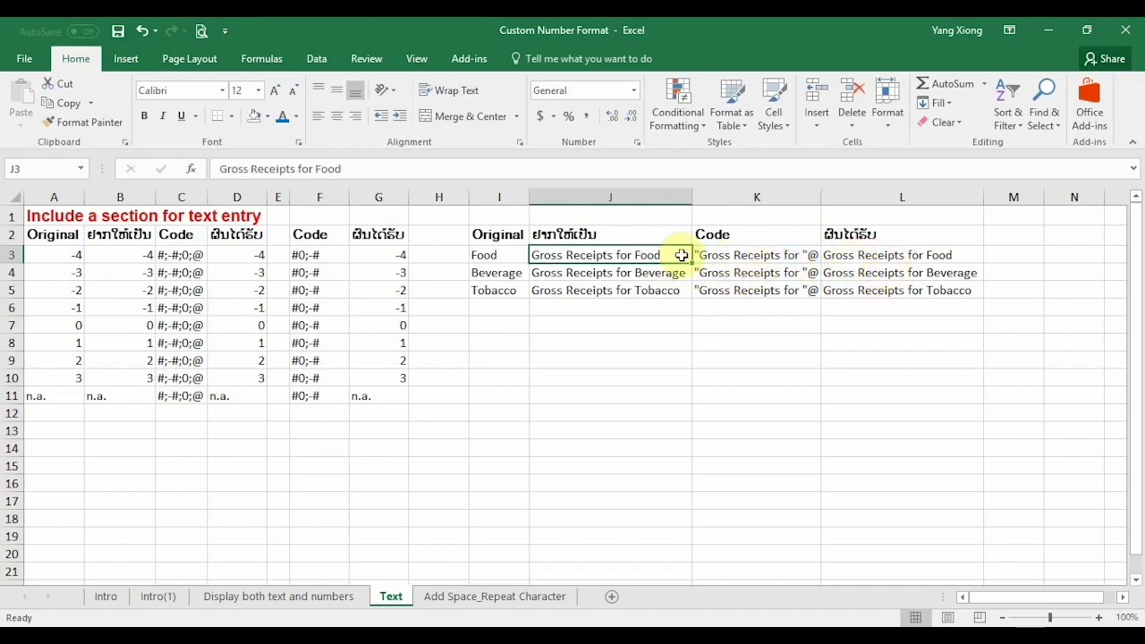
pyautogui.click(782, 259)
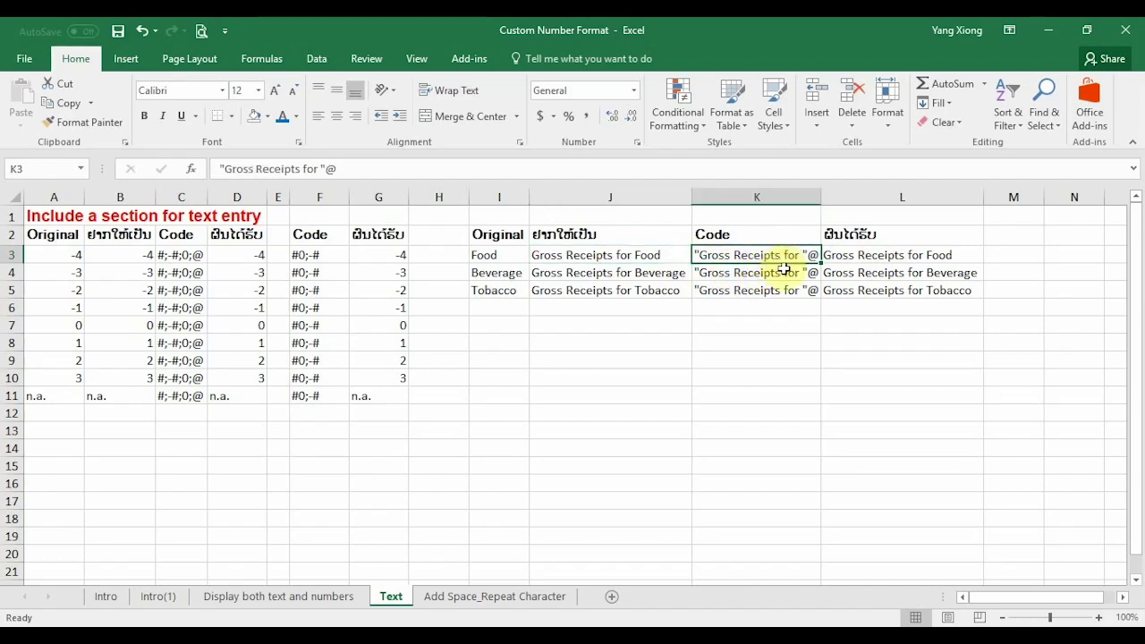
pyautogui.click(889, 256)
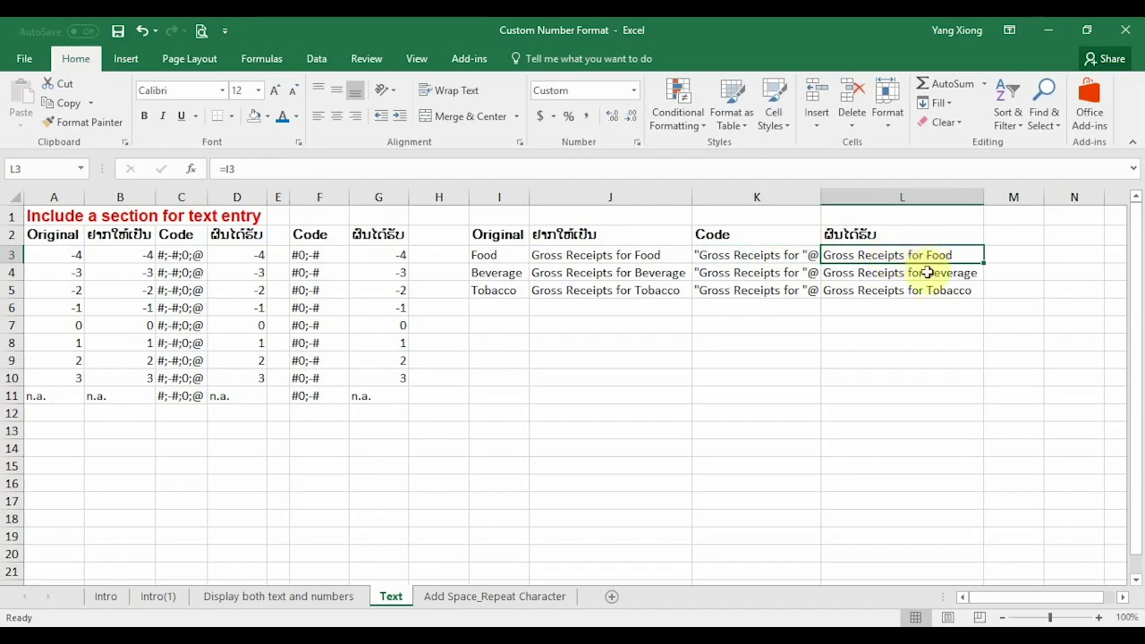
pyautogui.click(911, 274)
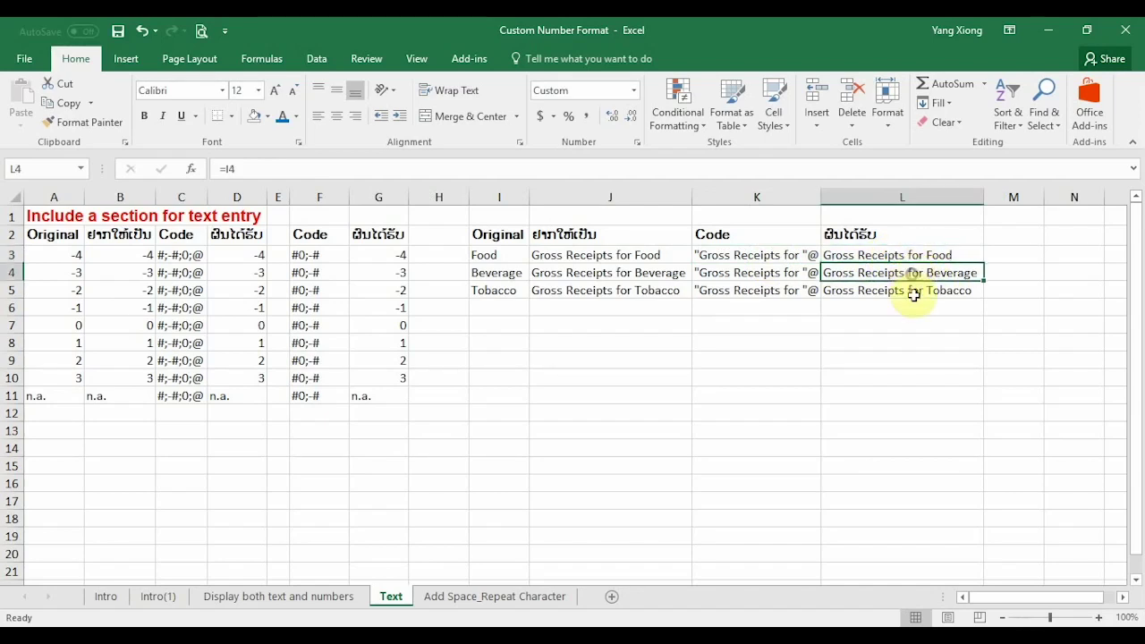
pyautogui.click(927, 255)
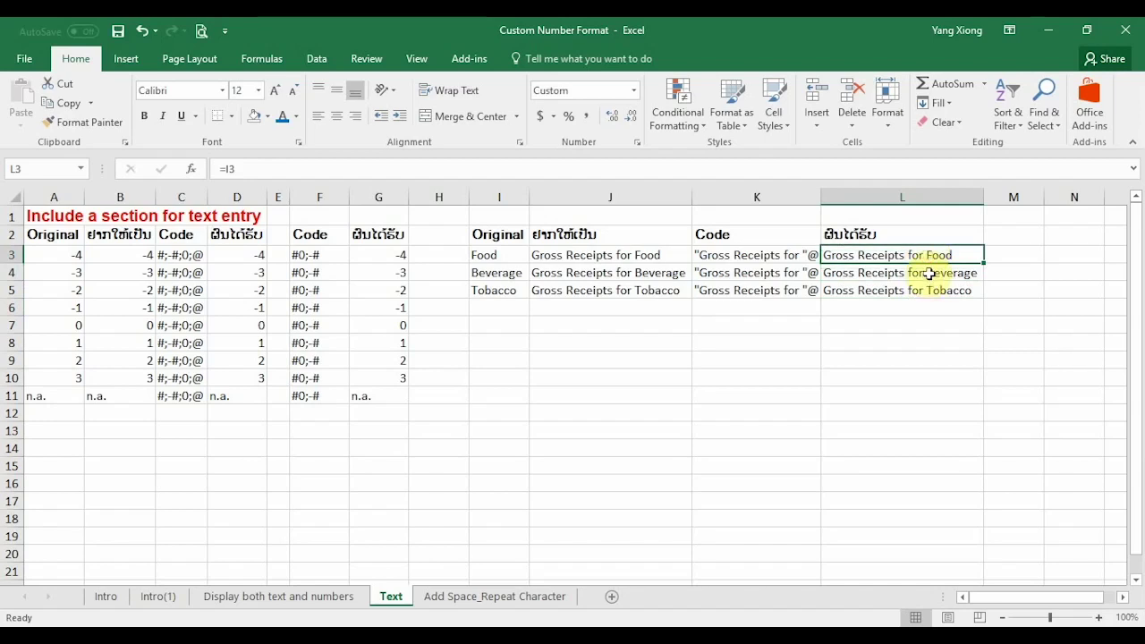
pyautogui.click(916, 272)
pyautogui.click(751, 255)
pyautogui.moveTo(751, 255); pyautogui.dragTo(751, 290)
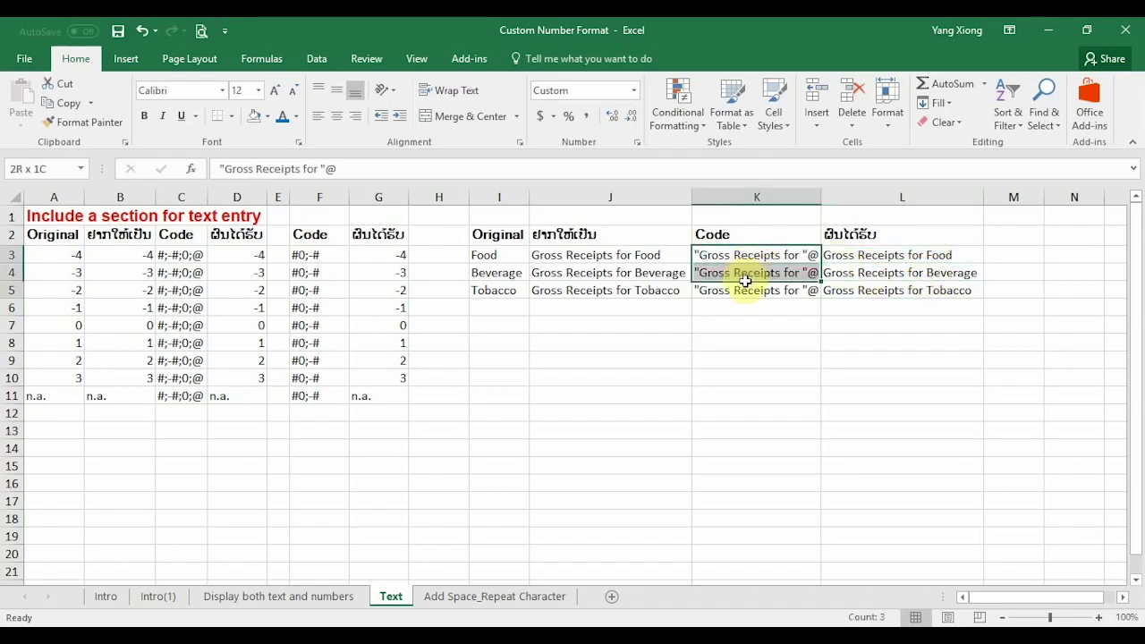
pyautogui.moveTo(927, 255); pyautogui.dragTo(928, 289)
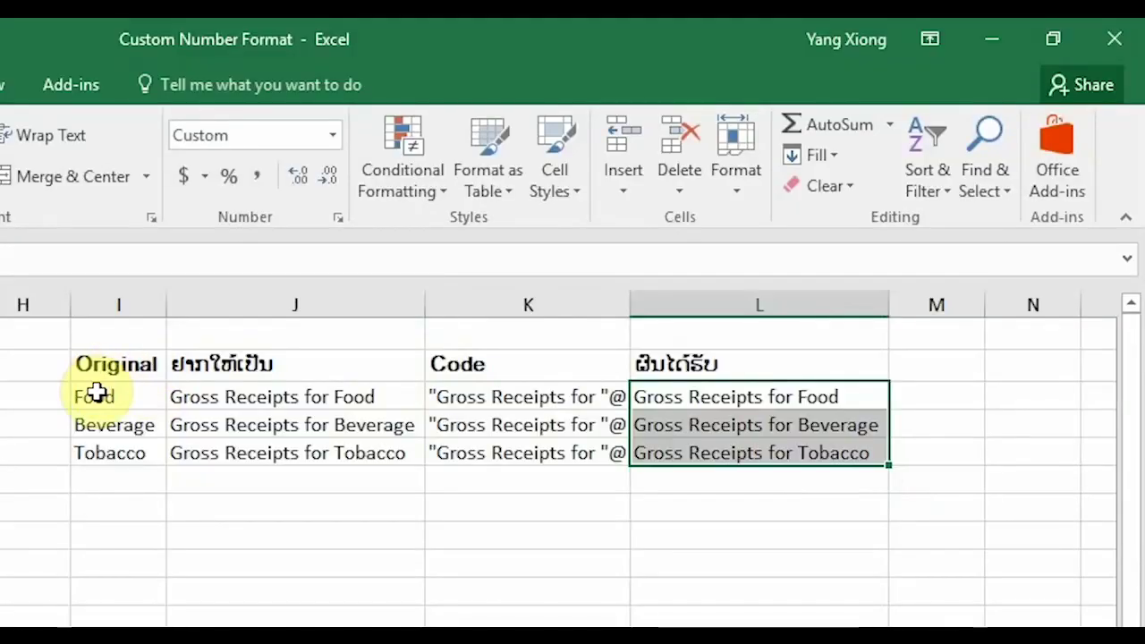
# Replace the Original entries in I3:I5 with Stationary, Food and Beer.
pyautogui.click(96, 393)
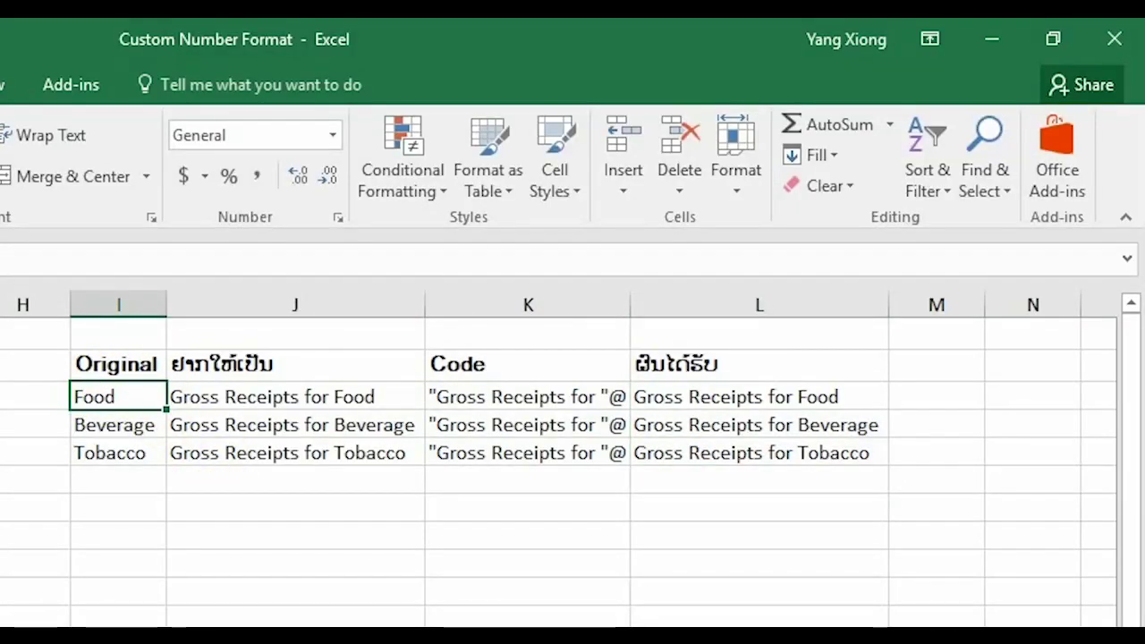
pyautogui.write('Stati')
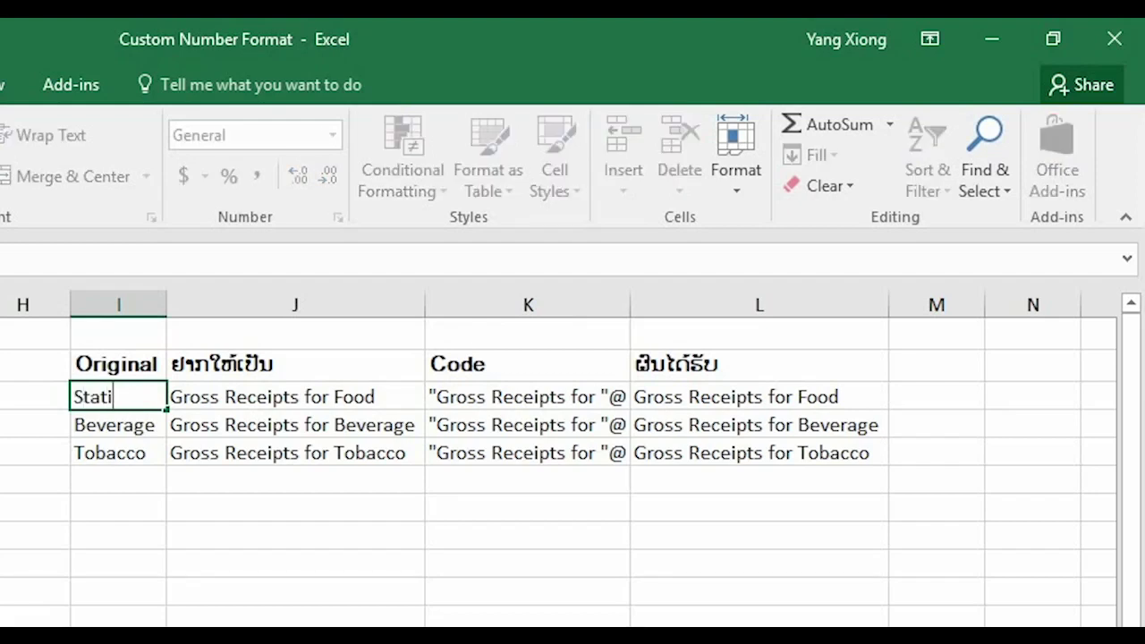
pyautogui.write('onary')
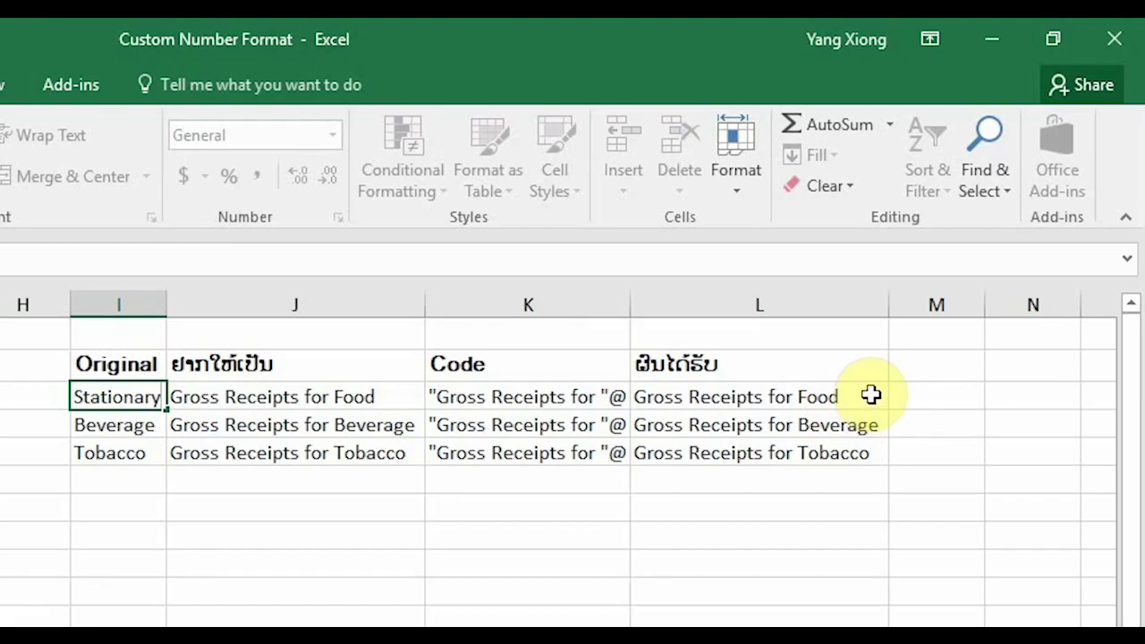
pyautogui.hotkey('ctrl', 'Return')
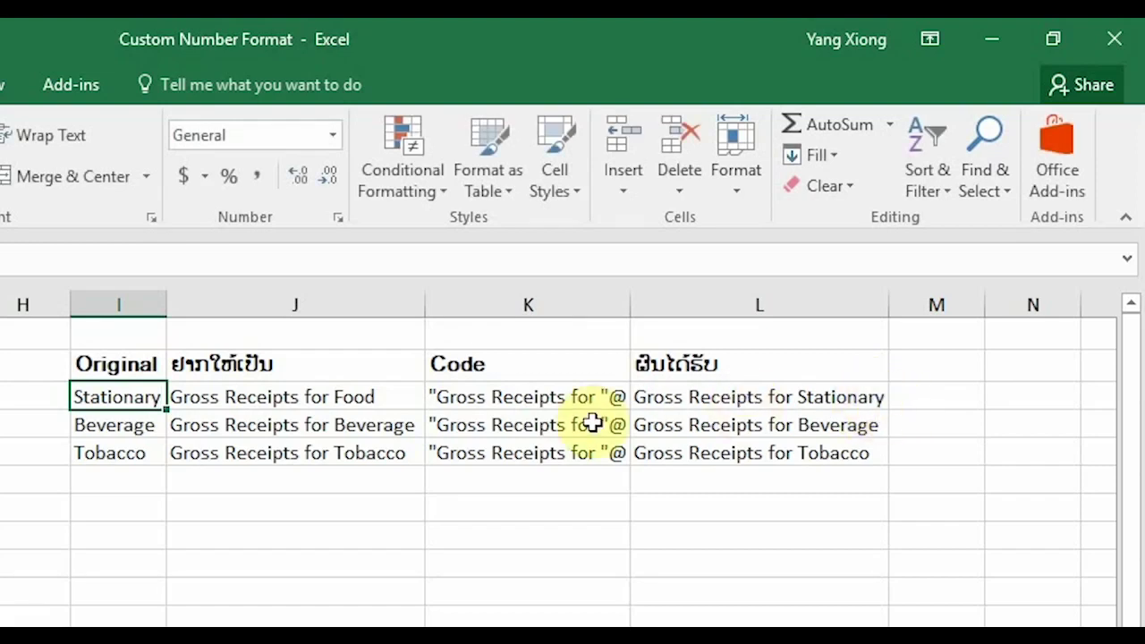
pyautogui.click(112, 424)
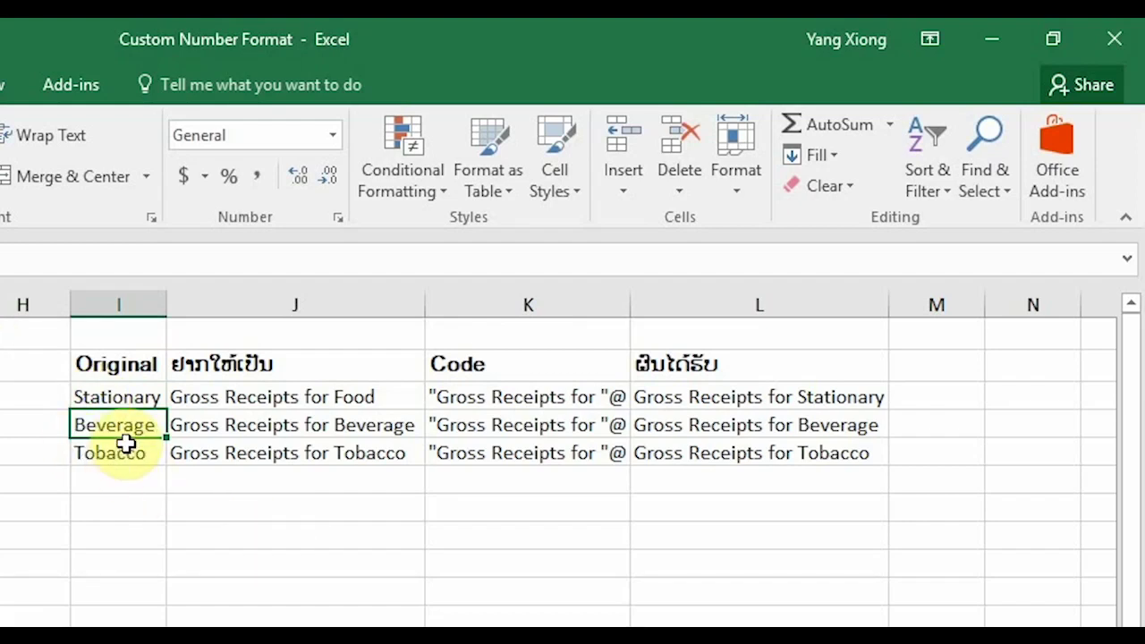
pyautogui.write('F')
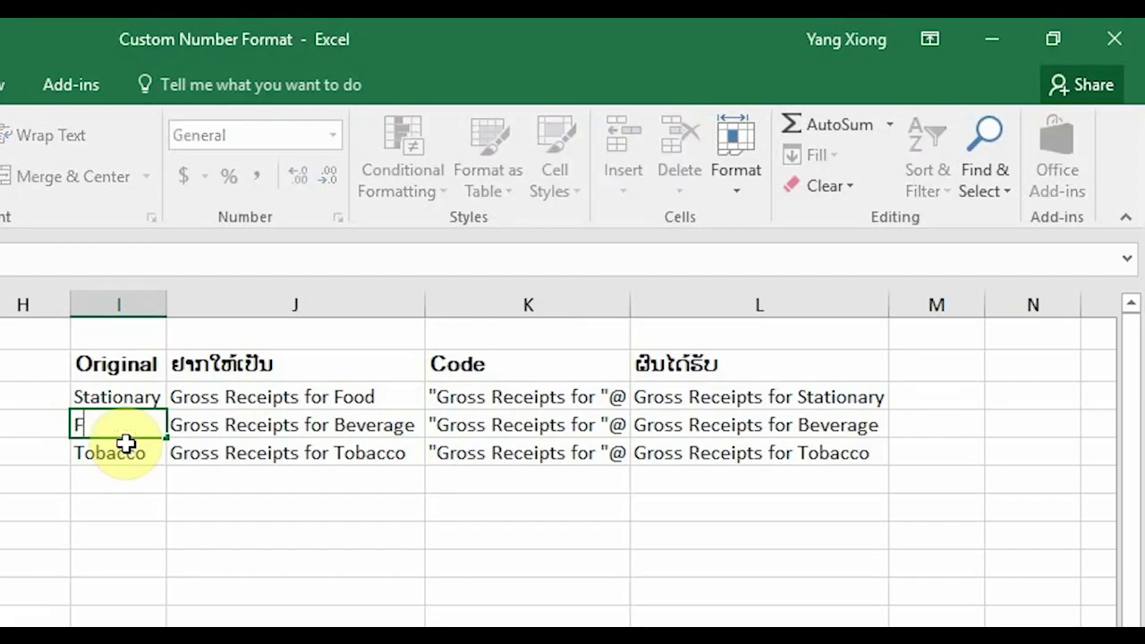
pyautogui.write('ood')
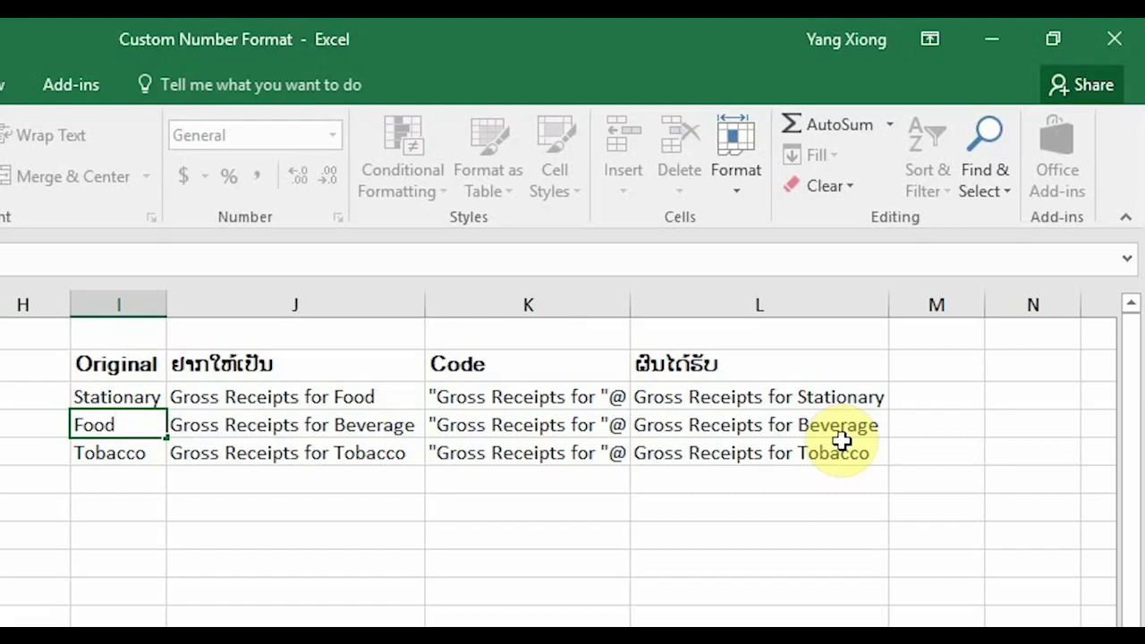
pyautogui.hotkey('ctrl', 'Return')
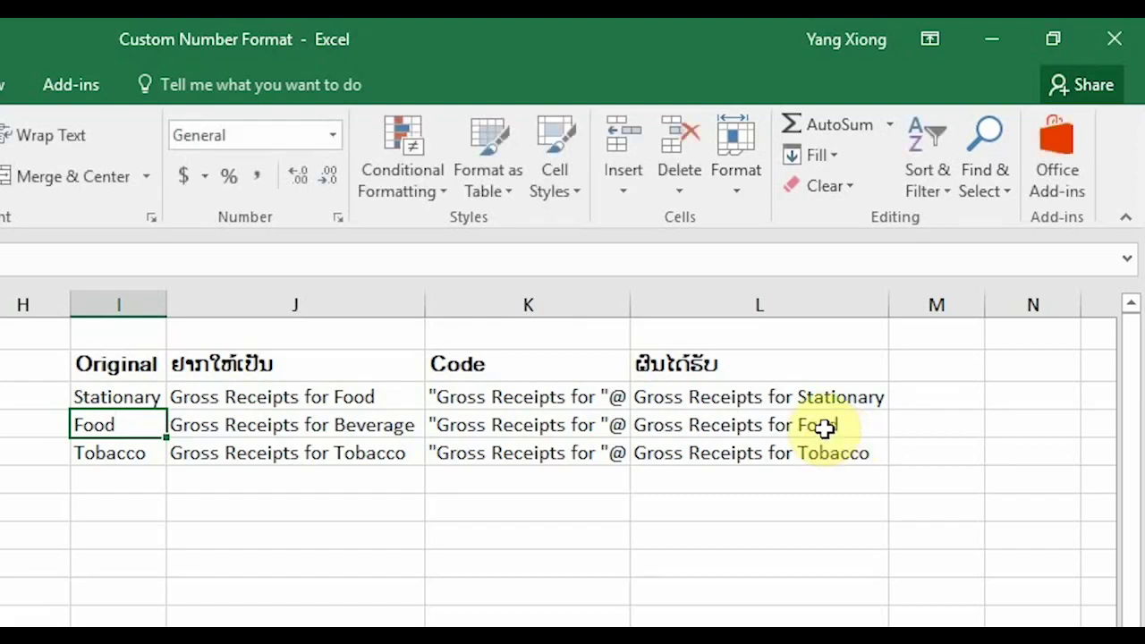
pyautogui.click(116, 458)
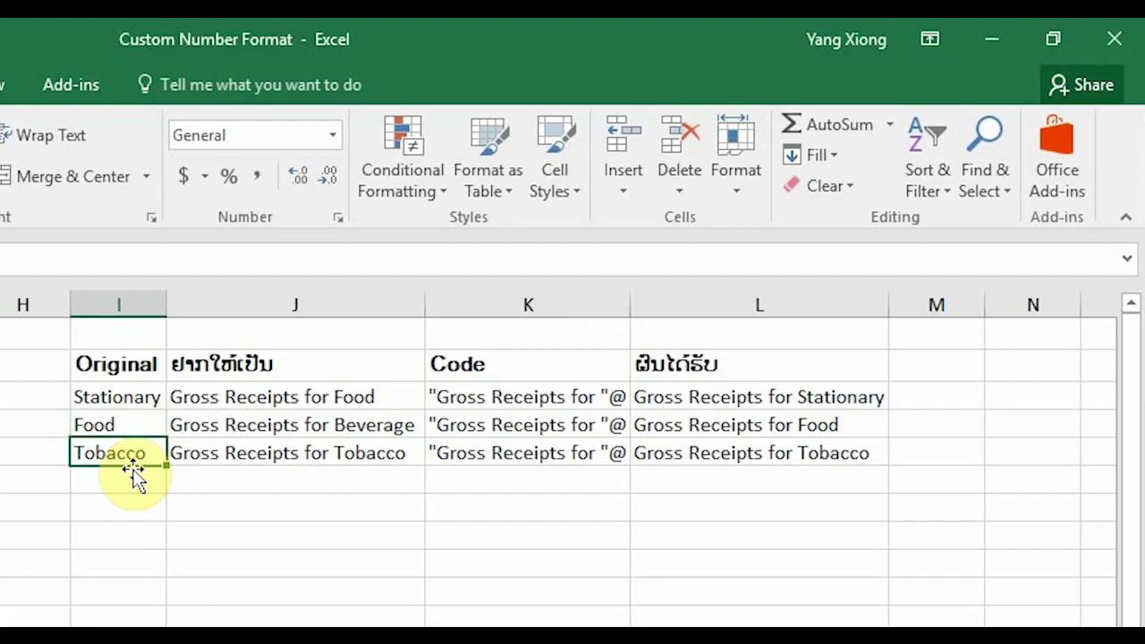
pyautogui.write('B')
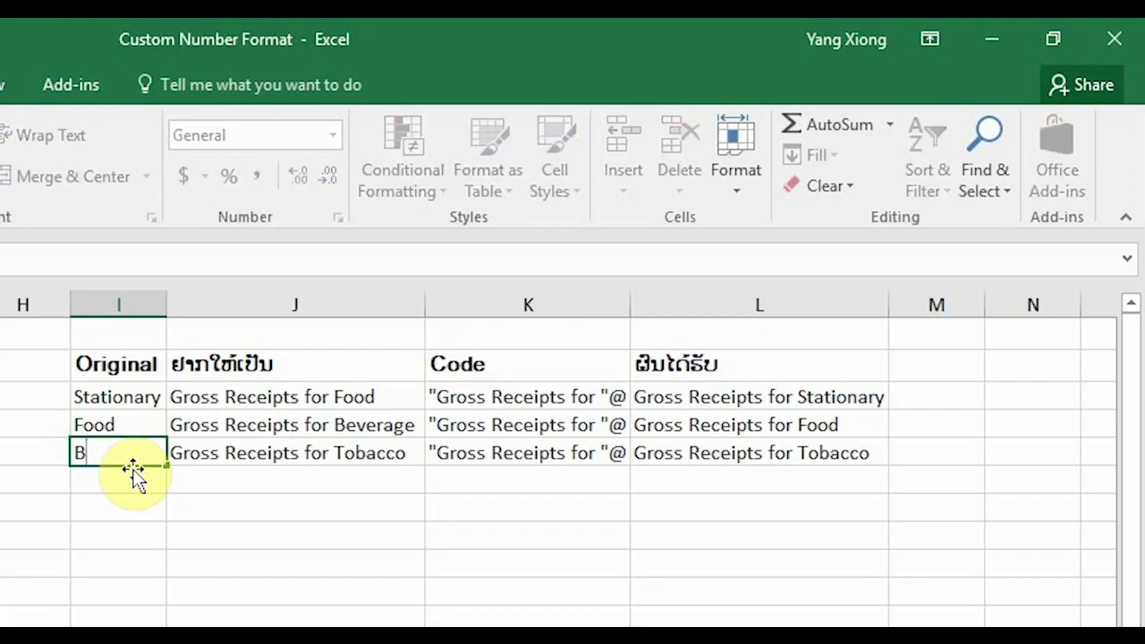
pyautogui.write('eer')
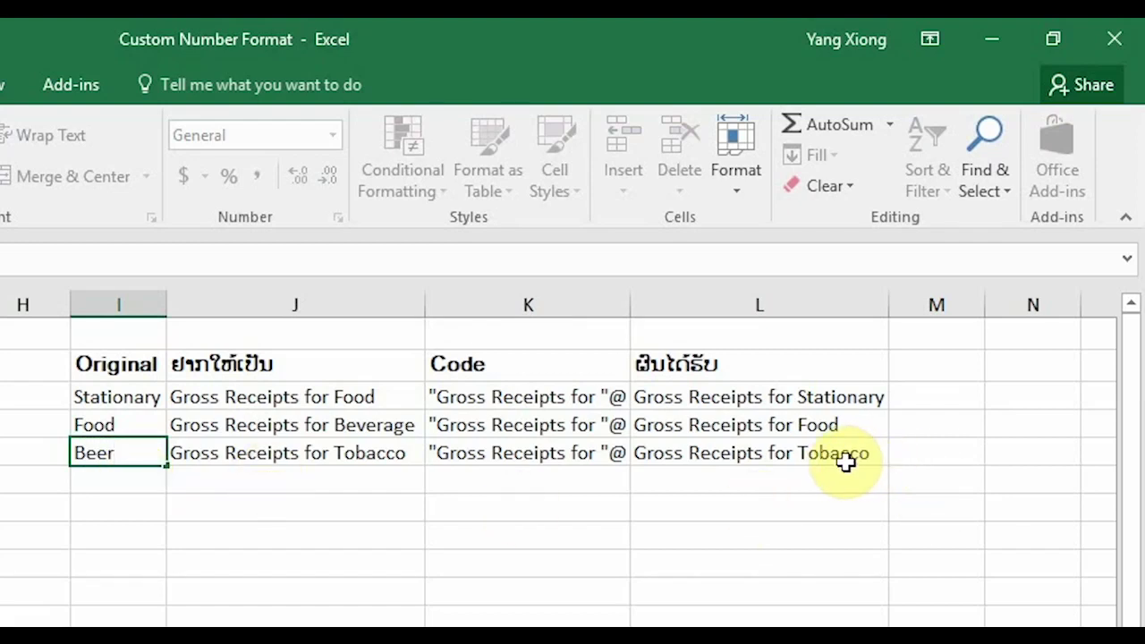
pyautogui.hotkey('ctrl', 'Return')
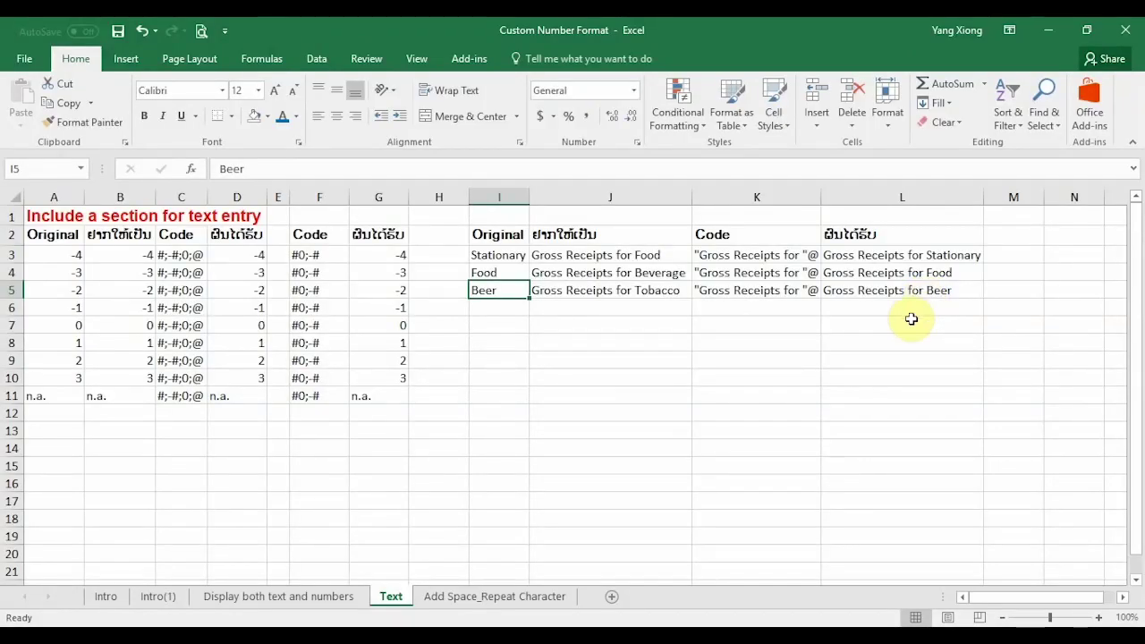
# Undo the edits to restore Food, Beverage and Tobacco, then select L5's Tobacco result.
pyautogui.hotkey('ctrl', 'z')
pyautogui.hotkey('ctrl', 'z')
pyautogui.hotkey('ctrl', 'z')
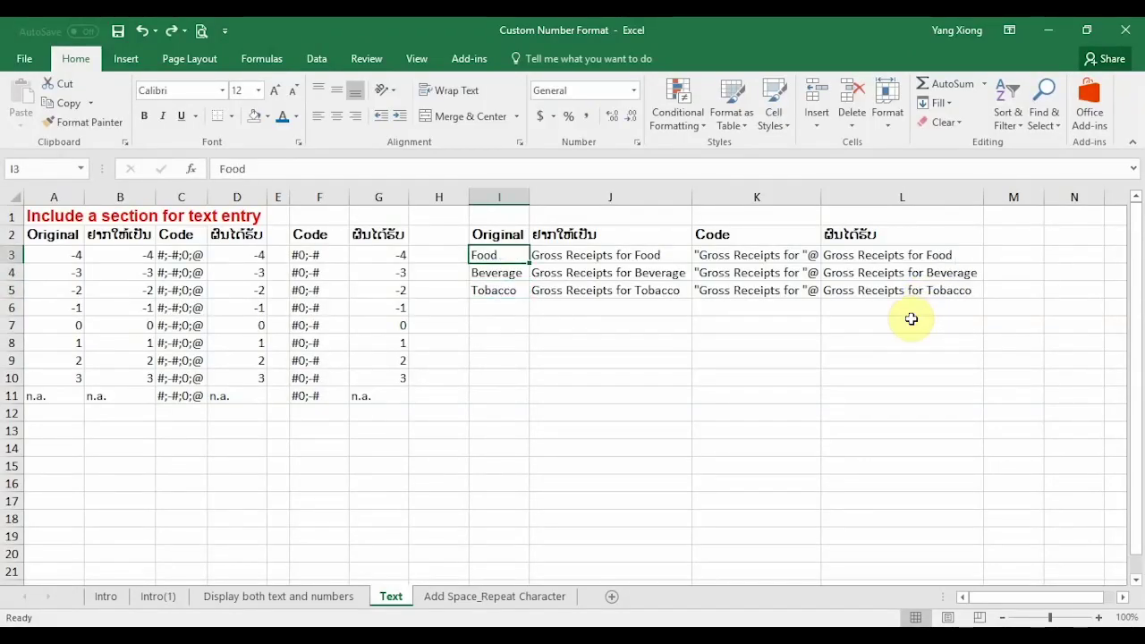
pyautogui.click(916, 290)
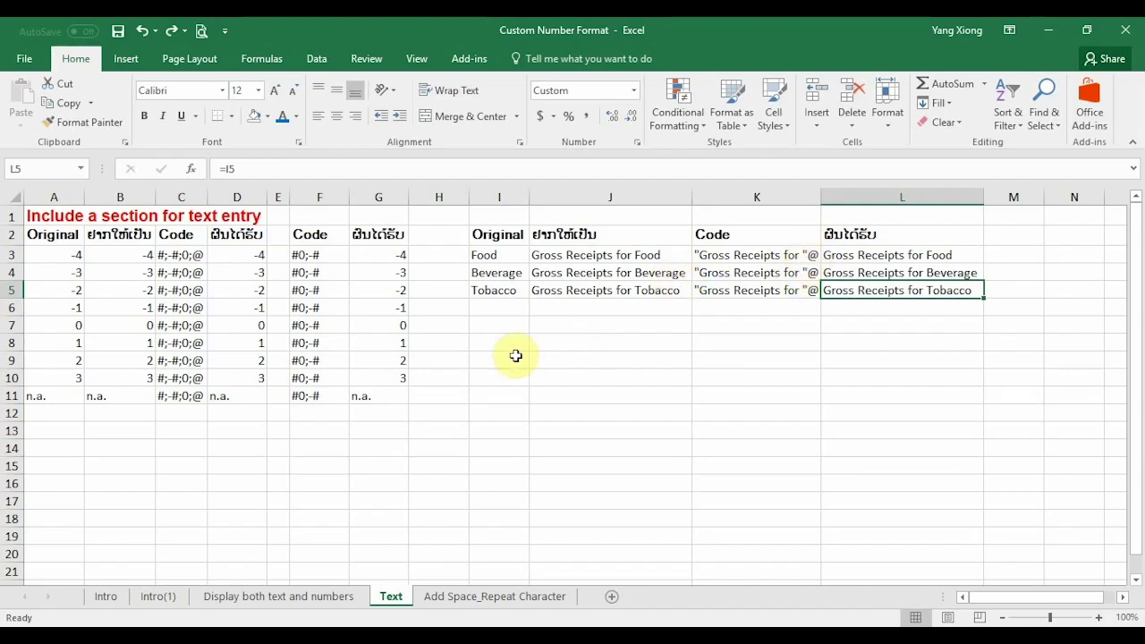
# Compare the #0;-# and #;-#;0;@ codes with the n.a. results in D11 and G11, then select L5.
pyautogui.click(345, 272)
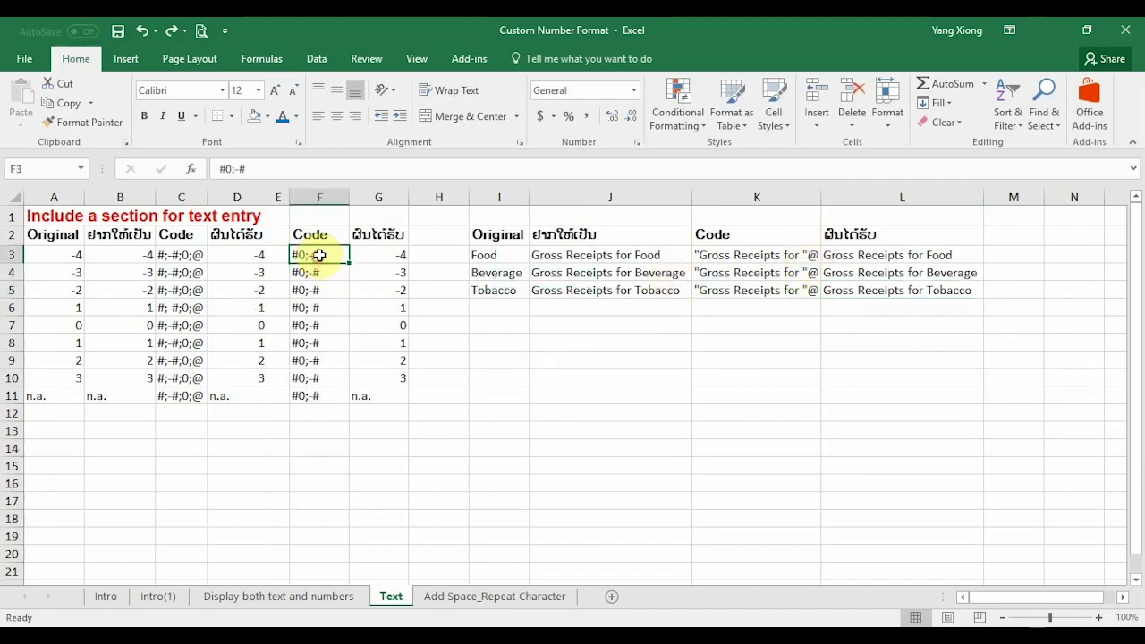
pyautogui.click(327, 255)
pyautogui.click(185, 255)
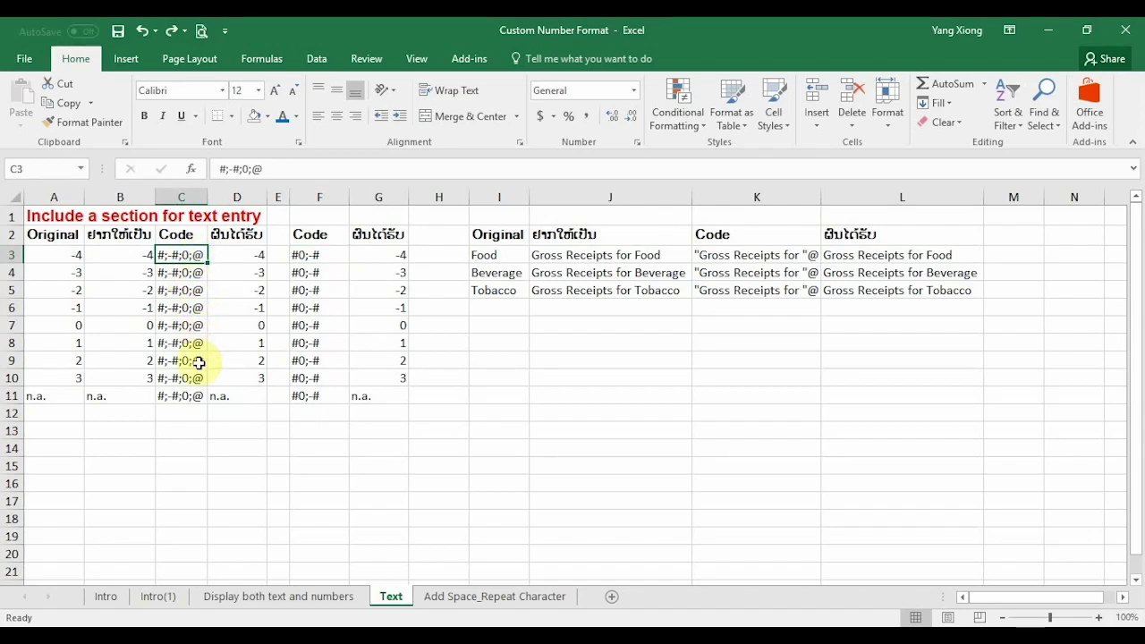
pyautogui.click(250, 396)
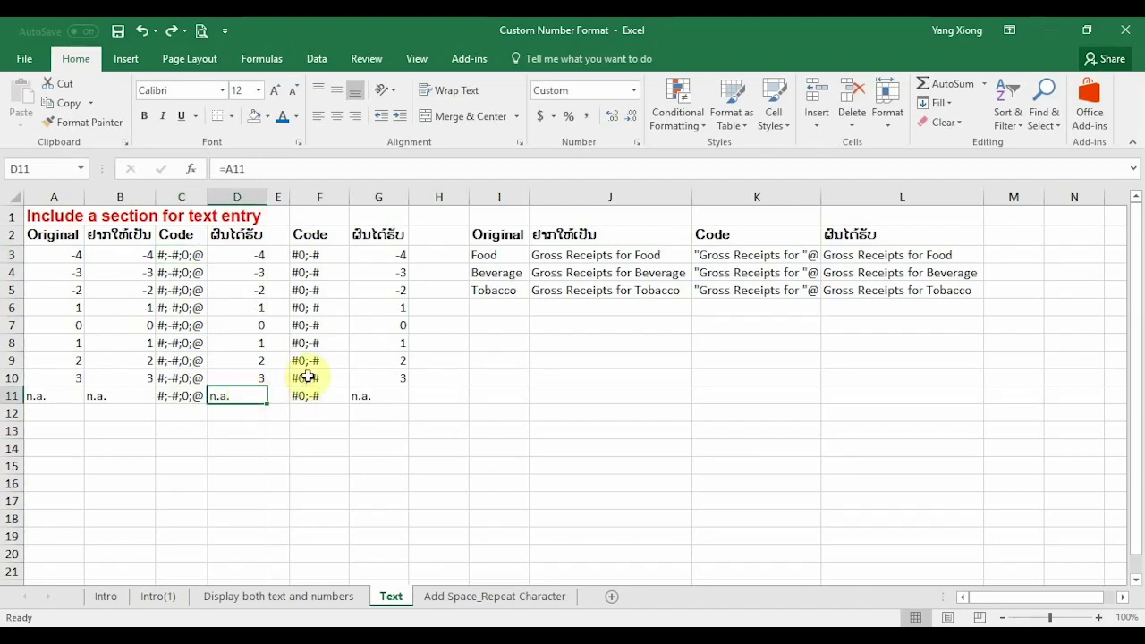
pyautogui.click(327, 254)
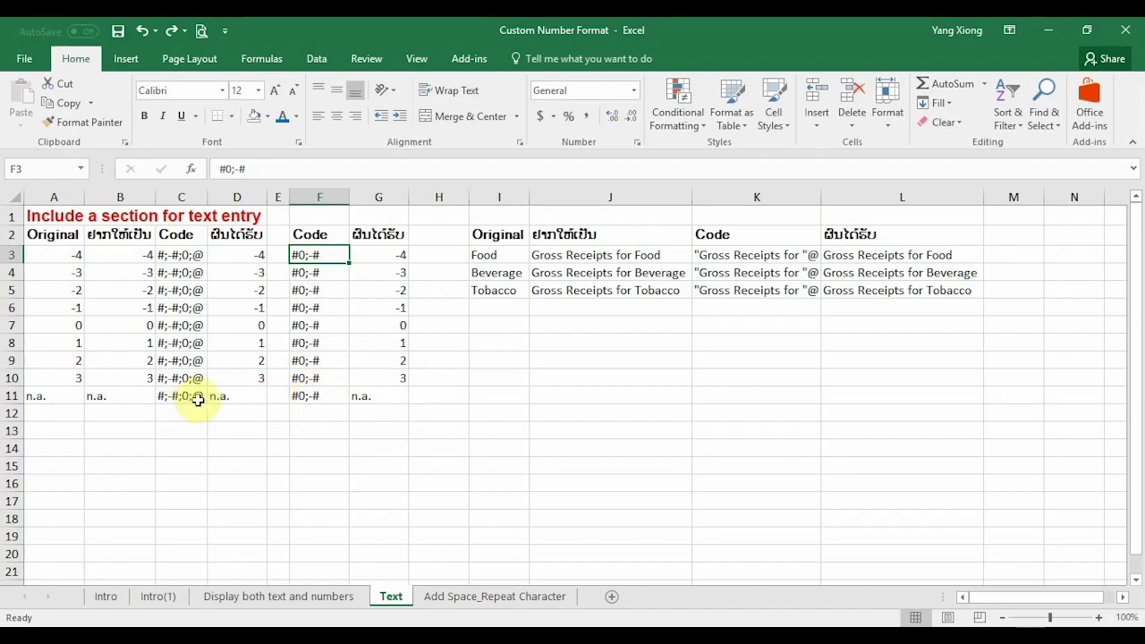
pyautogui.click(372, 396)
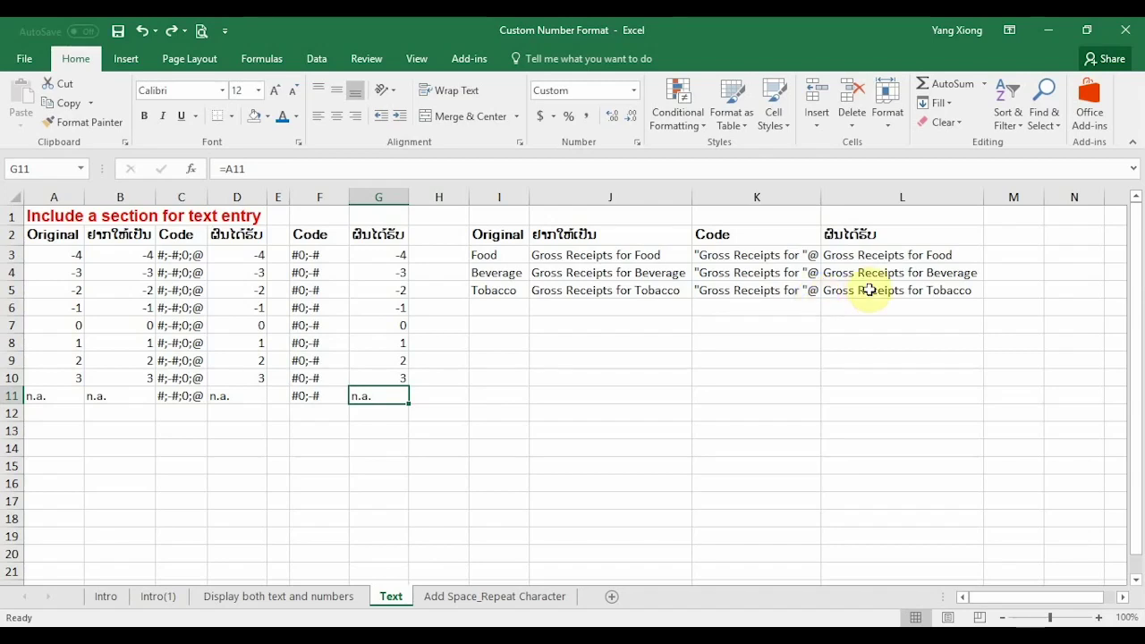
pyautogui.click(861, 292)
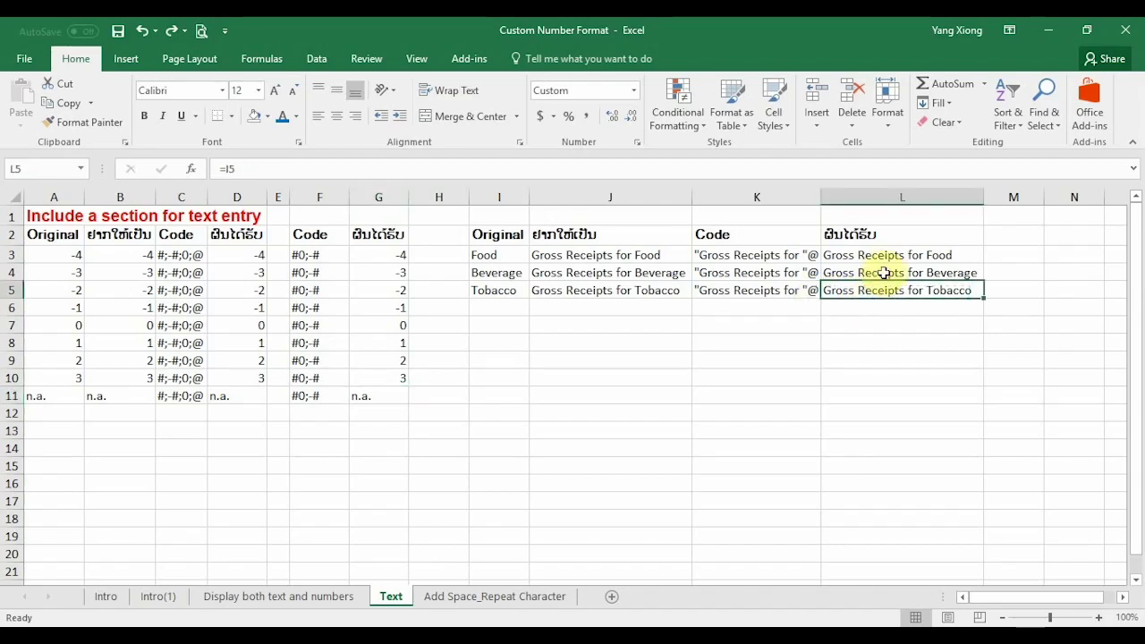
# In L5's Format Cells, highlight 'Gross Receipts' in the "Gross Receipts for "@ code, then close unchanged.
pyautogui.click(637, 142)
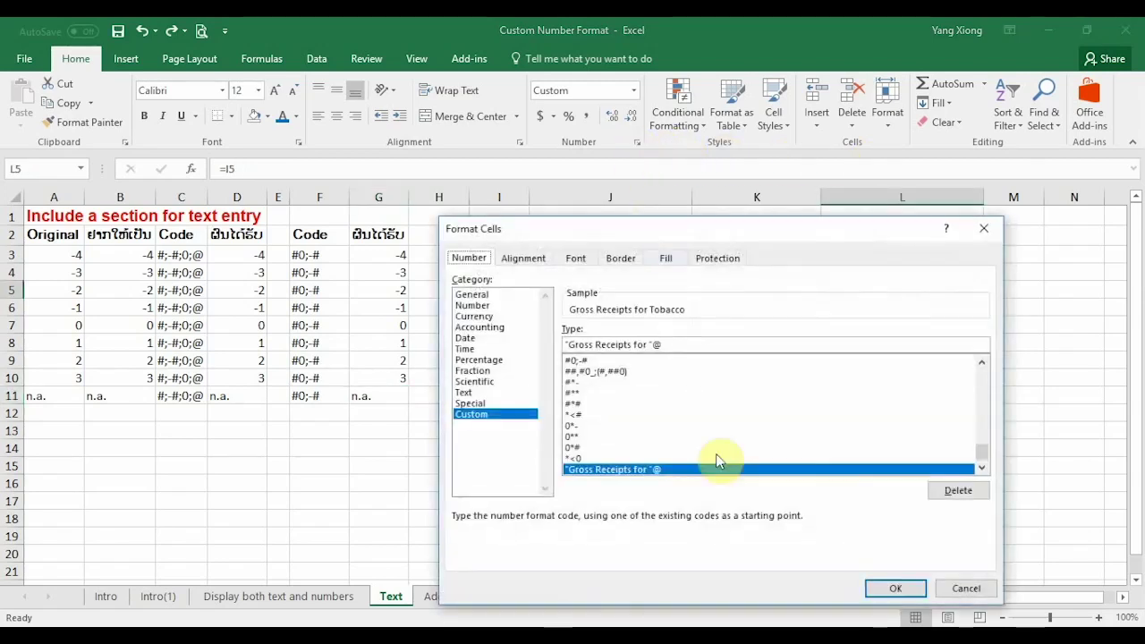
pyautogui.scroll(1, 637, 480)
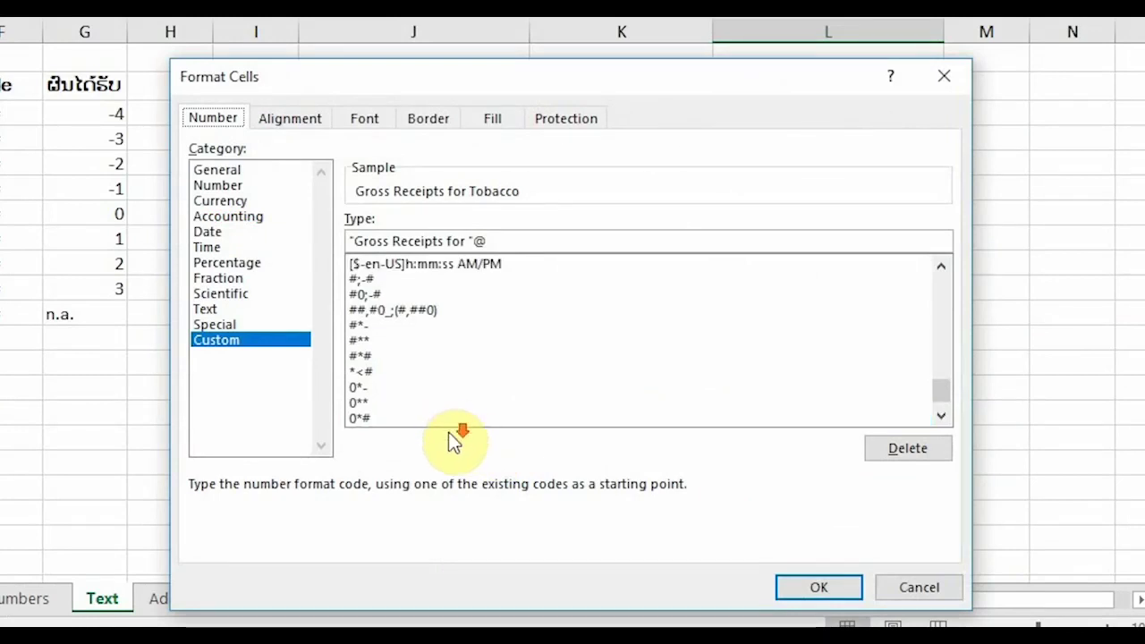
pyautogui.scroll(-1, 454, 438)
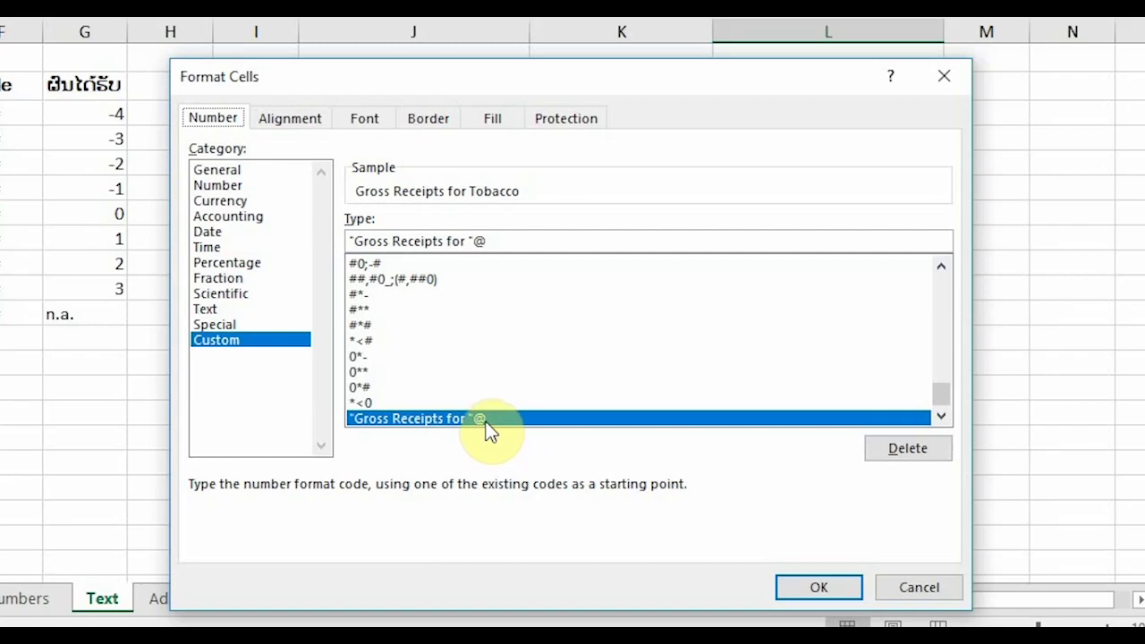
pyautogui.click(461, 238)
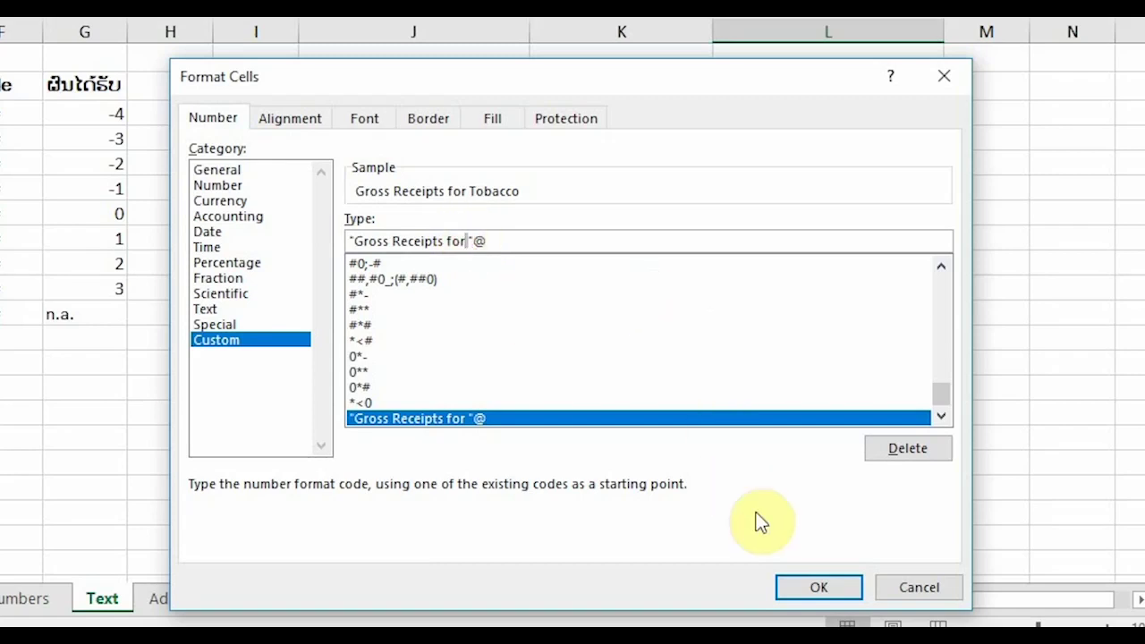
pyautogui.click(471, 237)
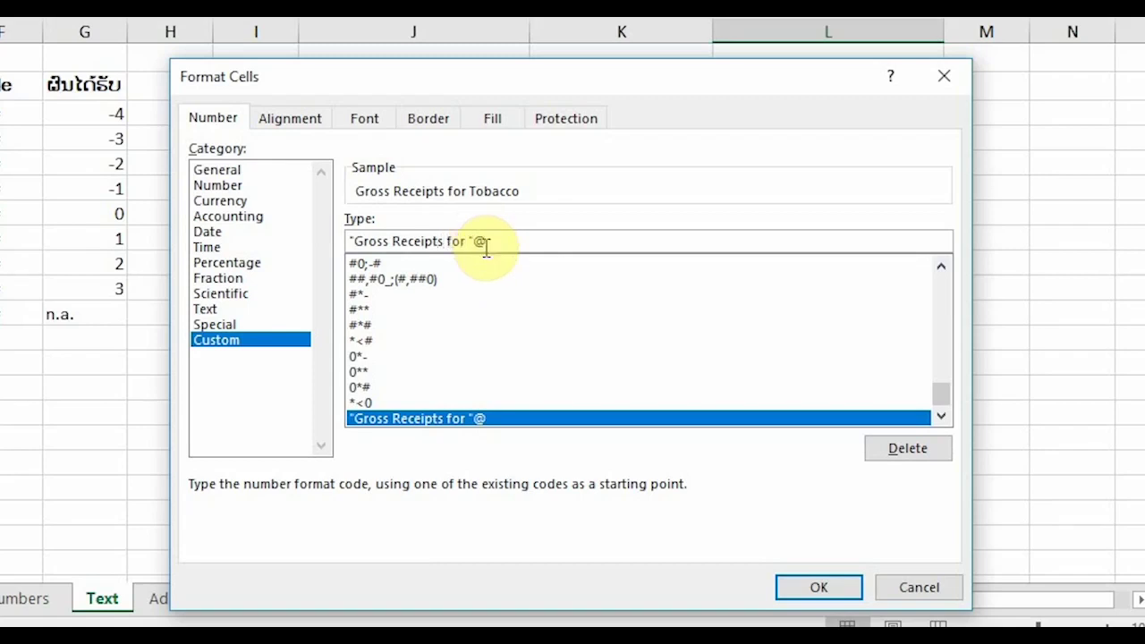
pyautogui.click(352, 242)
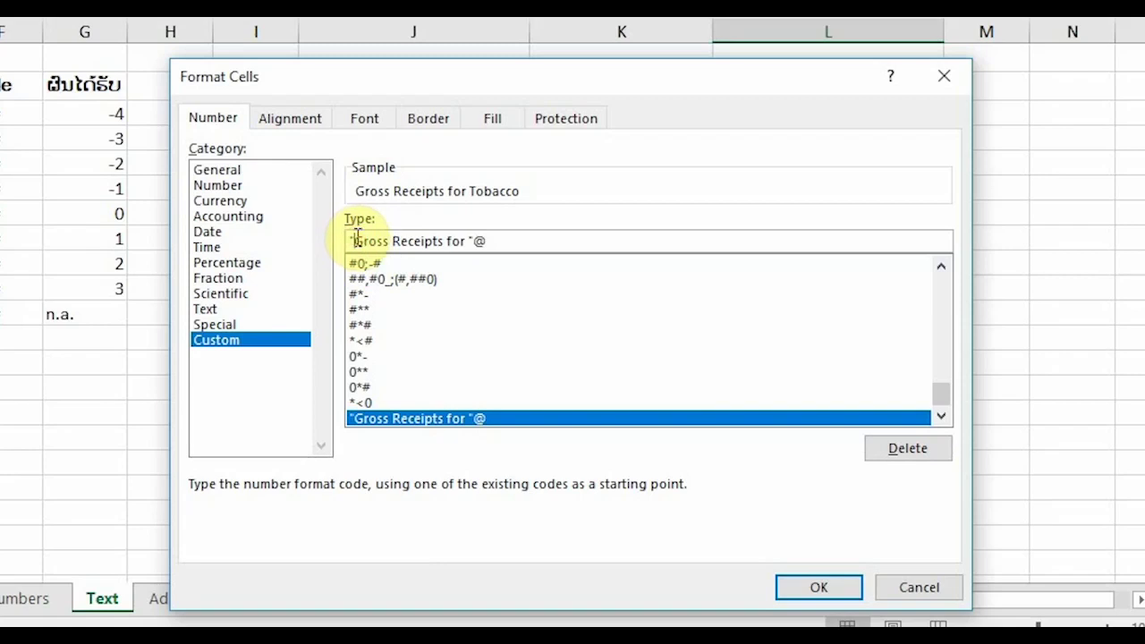
pyautogui.moveTo(352, 241); pyautogui.dragTo(468, 241)
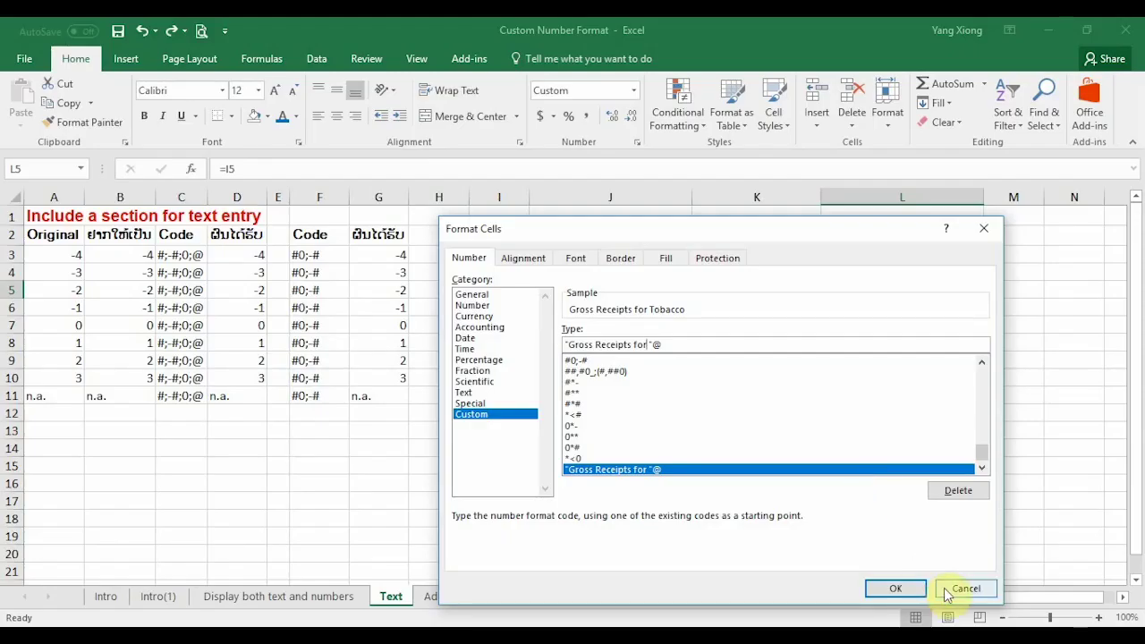
pyautogui.click(895, 587)
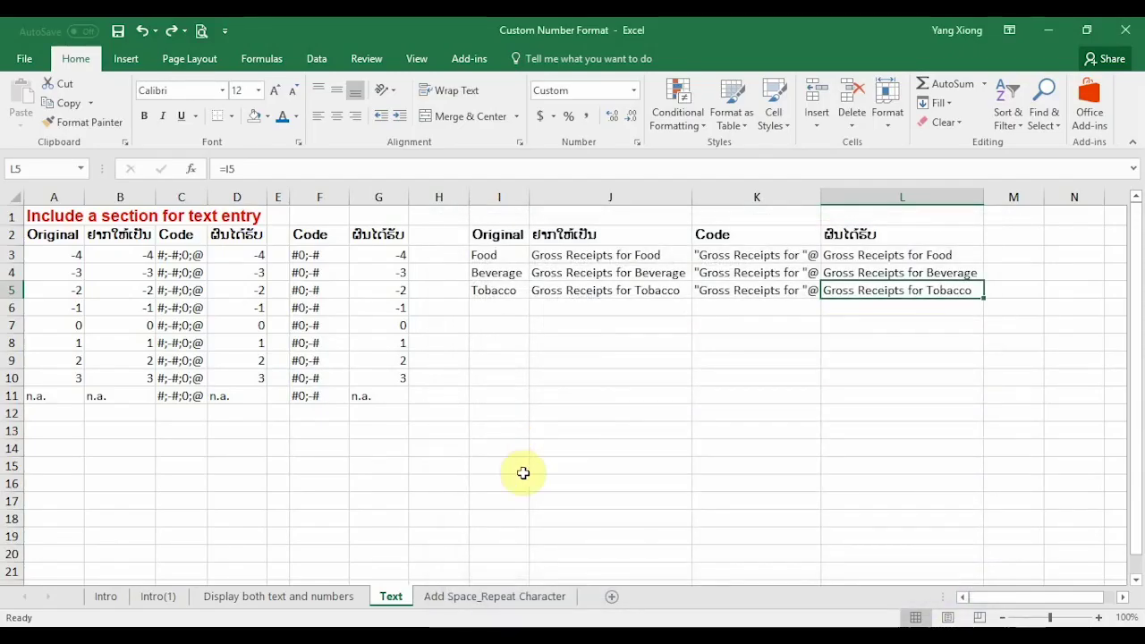
# On the Add Space_Repeat Character sheet, inspect B3's #,##0_);(#,##0) code, then open Format Cells for C3's 1,234.
pyautogui.click(471, 601)
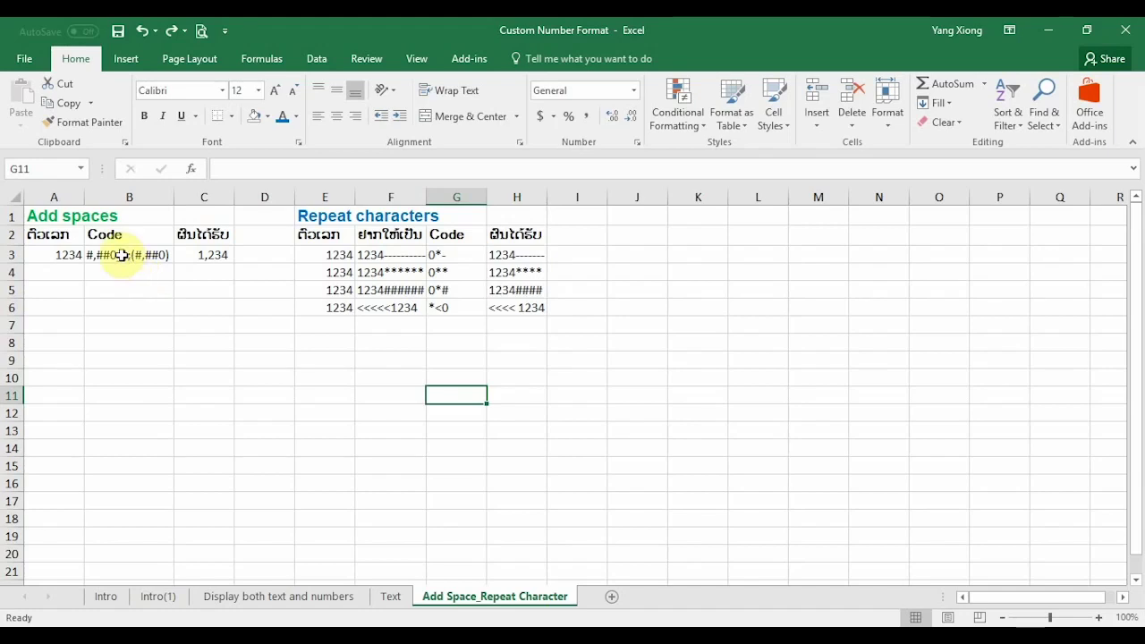
pyautogui.click(118, 256)
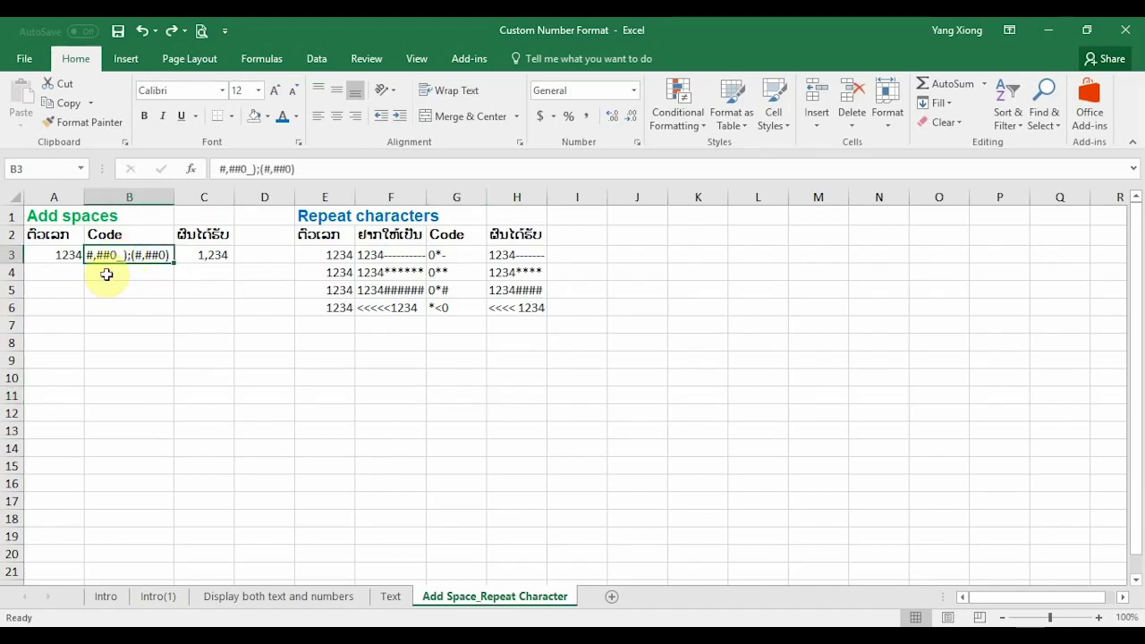
pyautogui.click(104, 274)
pyautogui.click(124, 304)
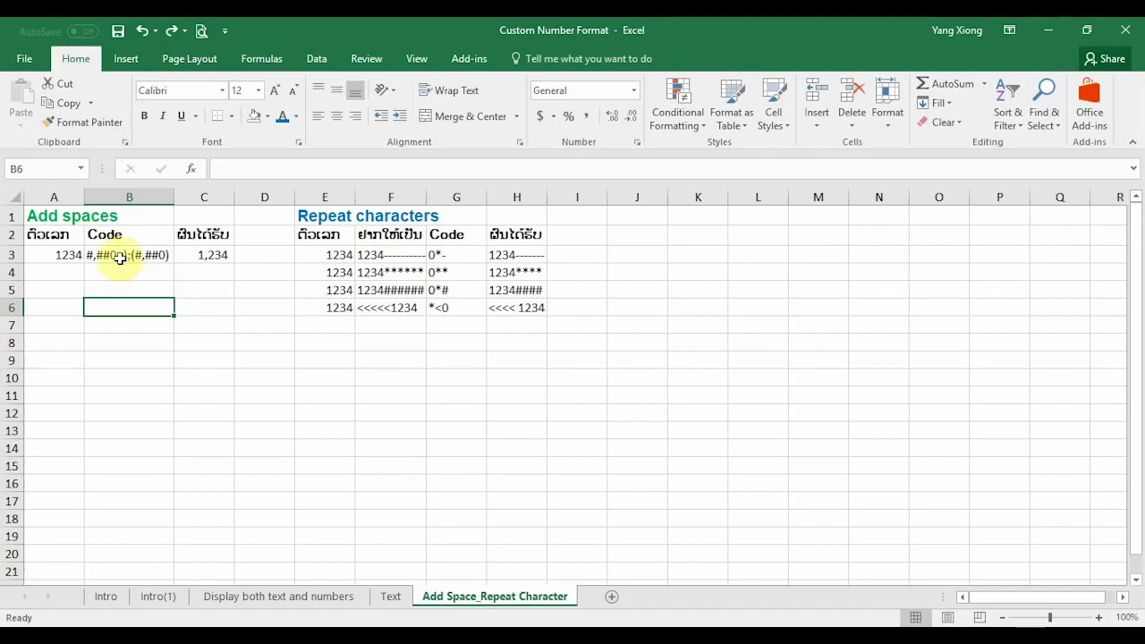
pyautogui.click(200, 256)
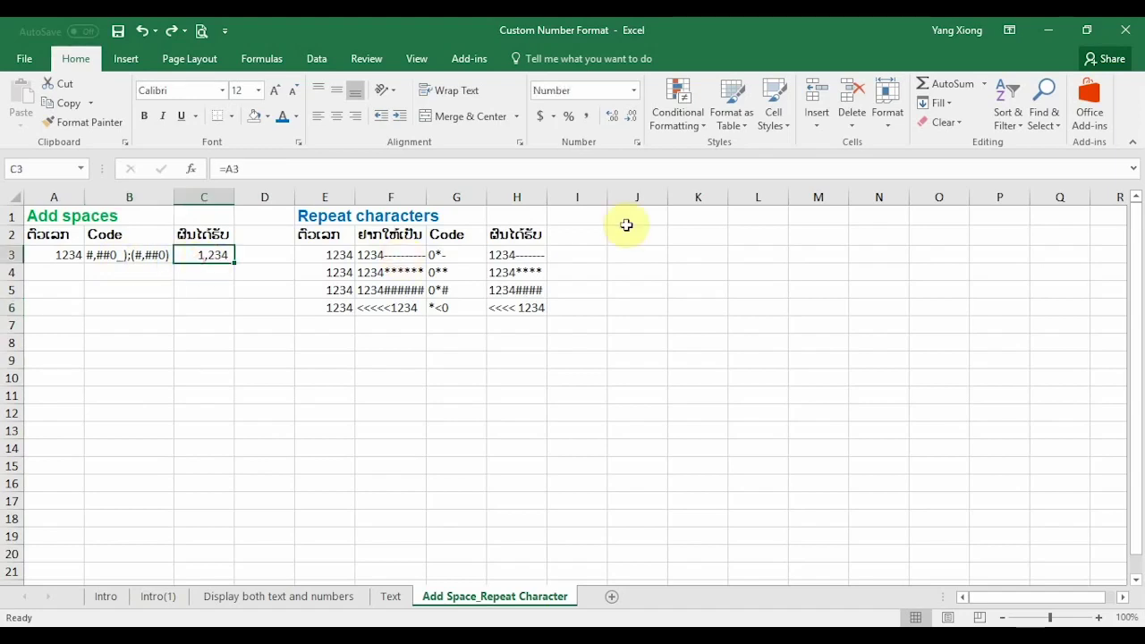
pyautogui.click(636, 144)
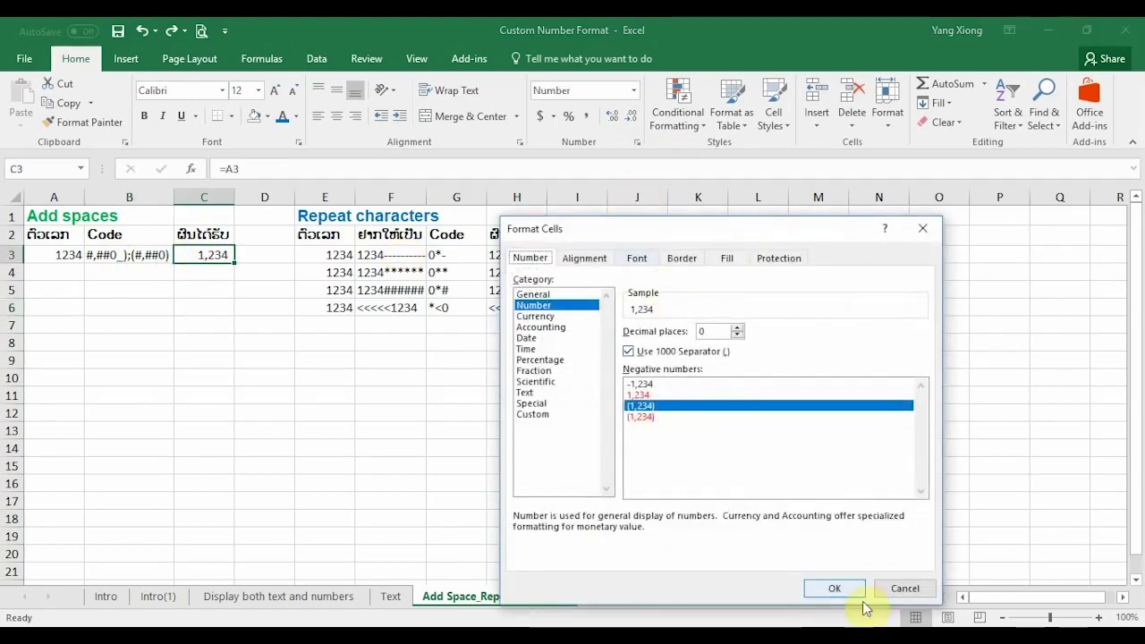
# Close Format Cells unchanged, study the underscore-in-parentheses example in the Lao PDF, then return to Excel.
pyautogui.click(840, 590)
pyautogui.hotkey('alt', 'Tab')
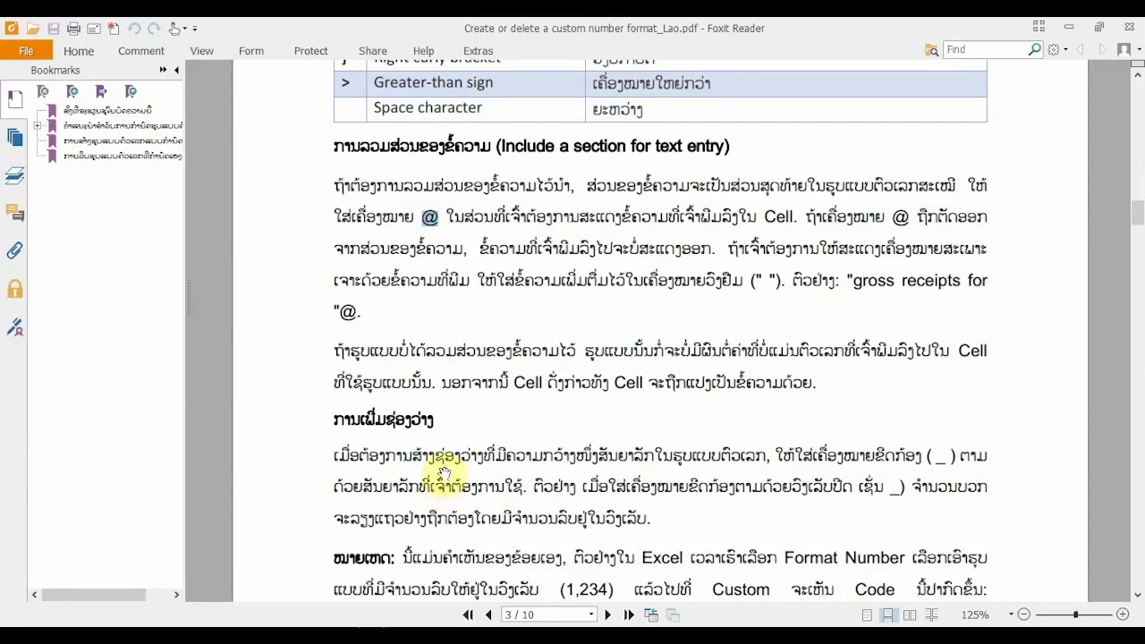
pyautogui.scroll(-1, 483, 427)
pyautogui.scroll(-2, 479, 415)
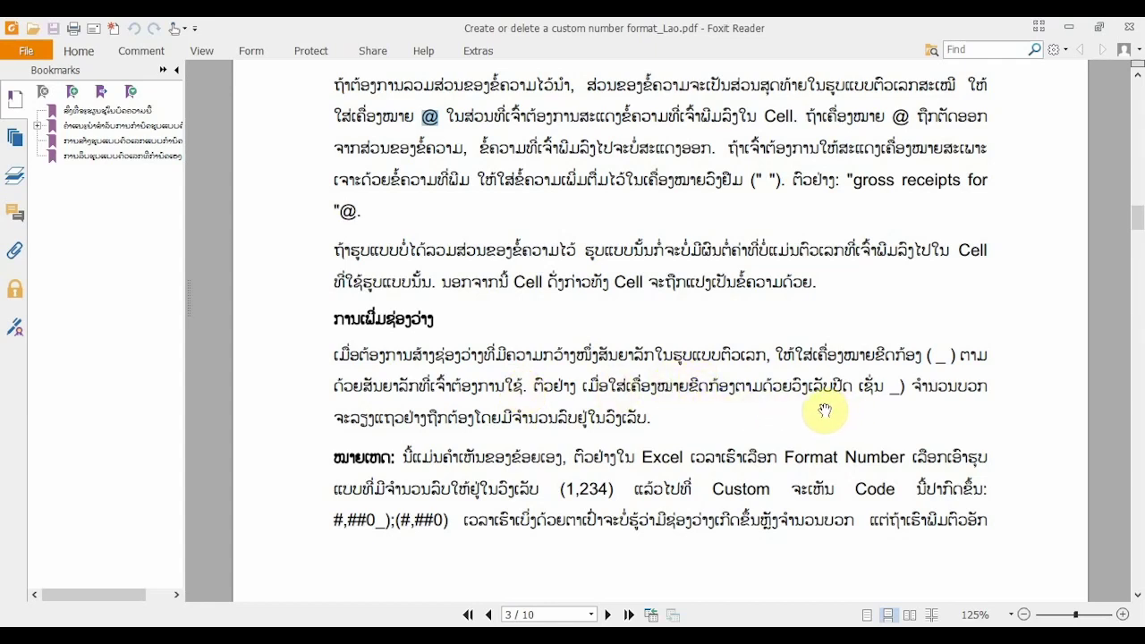
pyautogui.doubleClick(892, 387)
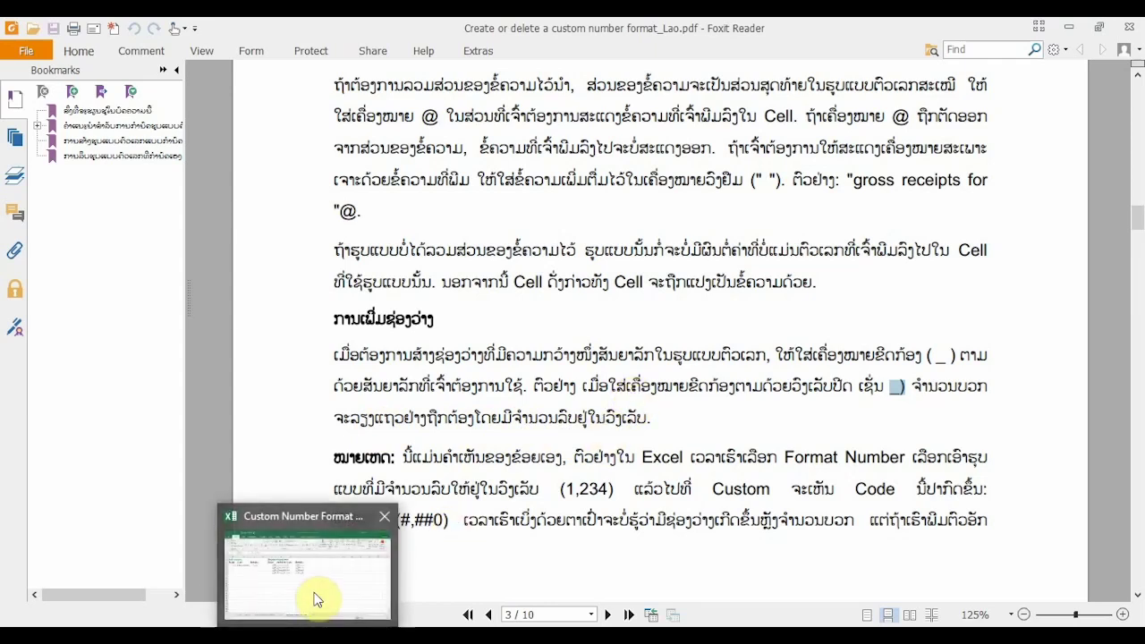
pyautogui.click(312, 592)
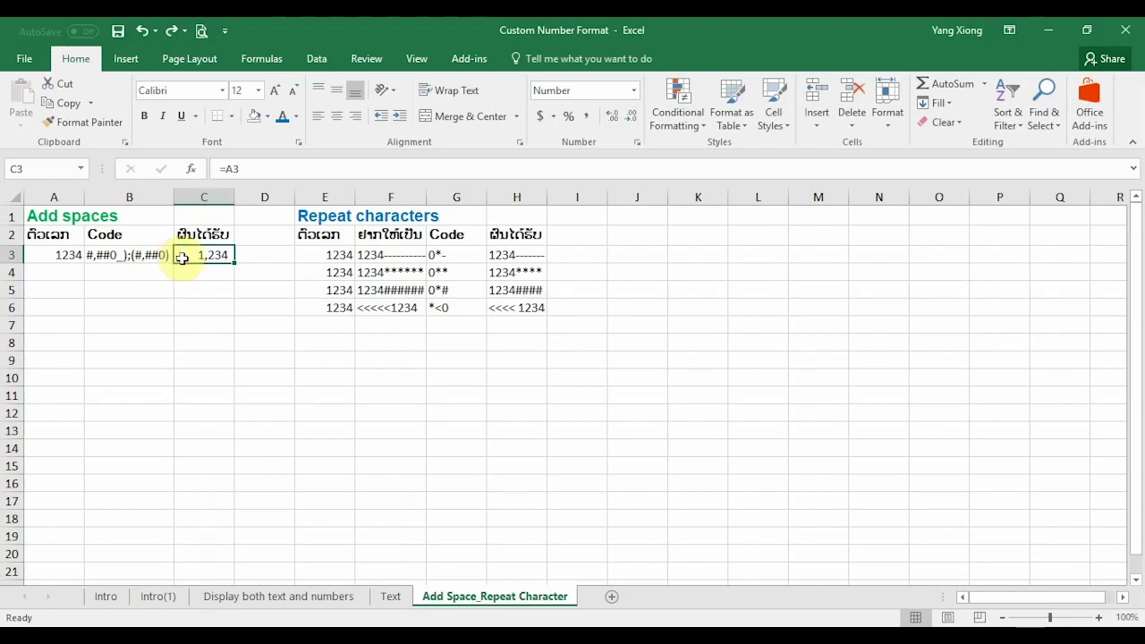
# Trial-edit C3's Custom code after _), remove the test characters, close unchanged, and return to the PDF.
pyautogui.click(636, 143)
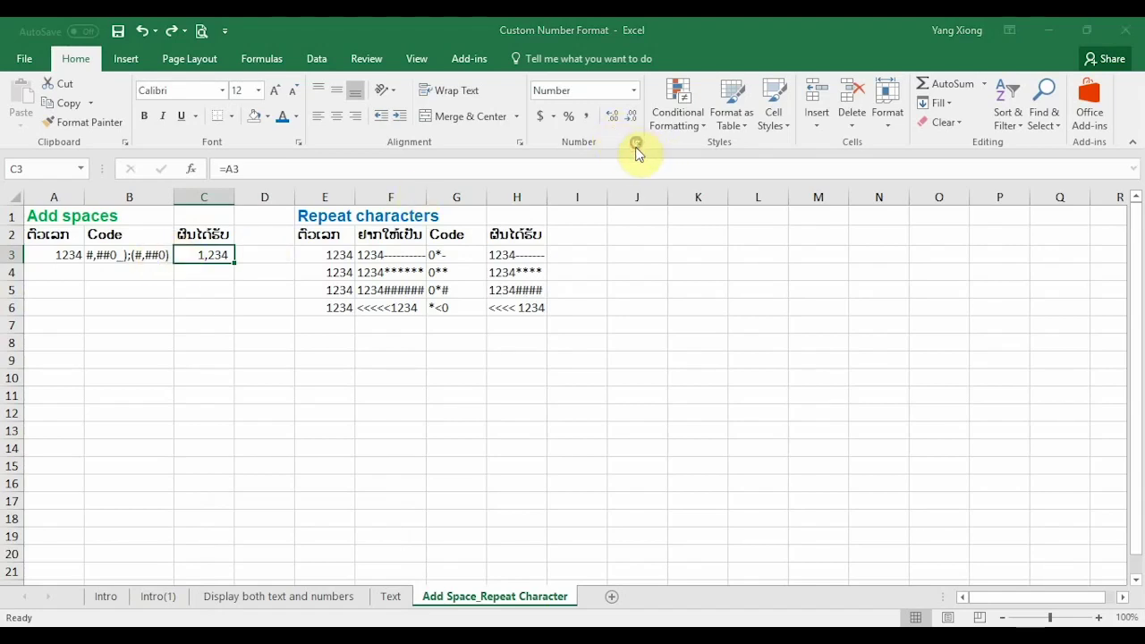
pyautogui.click(541, 414)
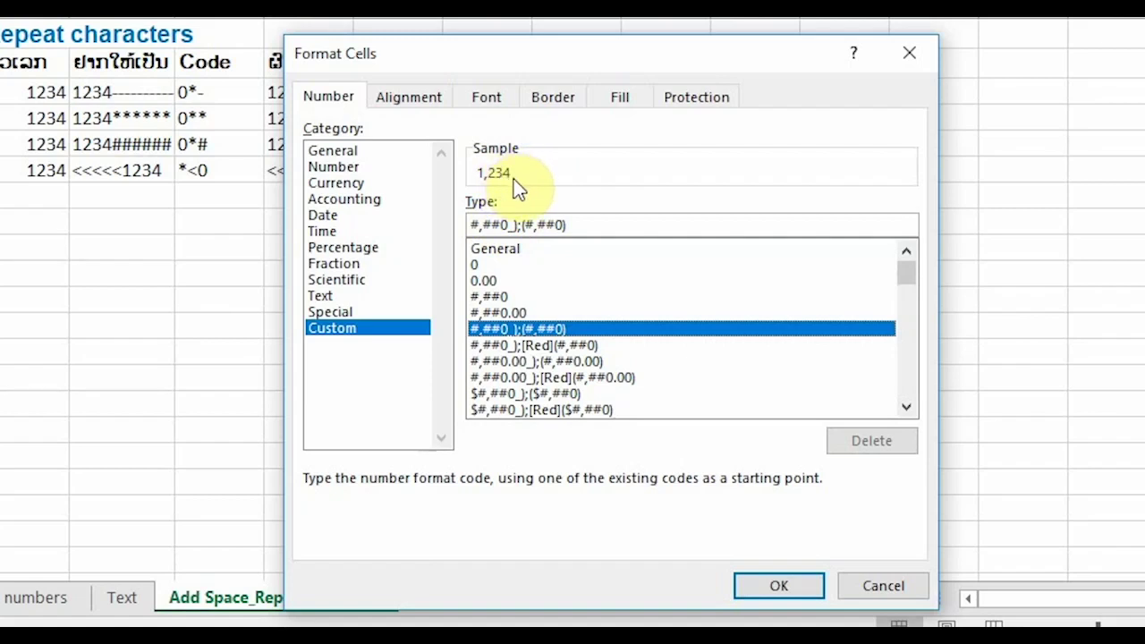
pyautogui.click(514, 225)
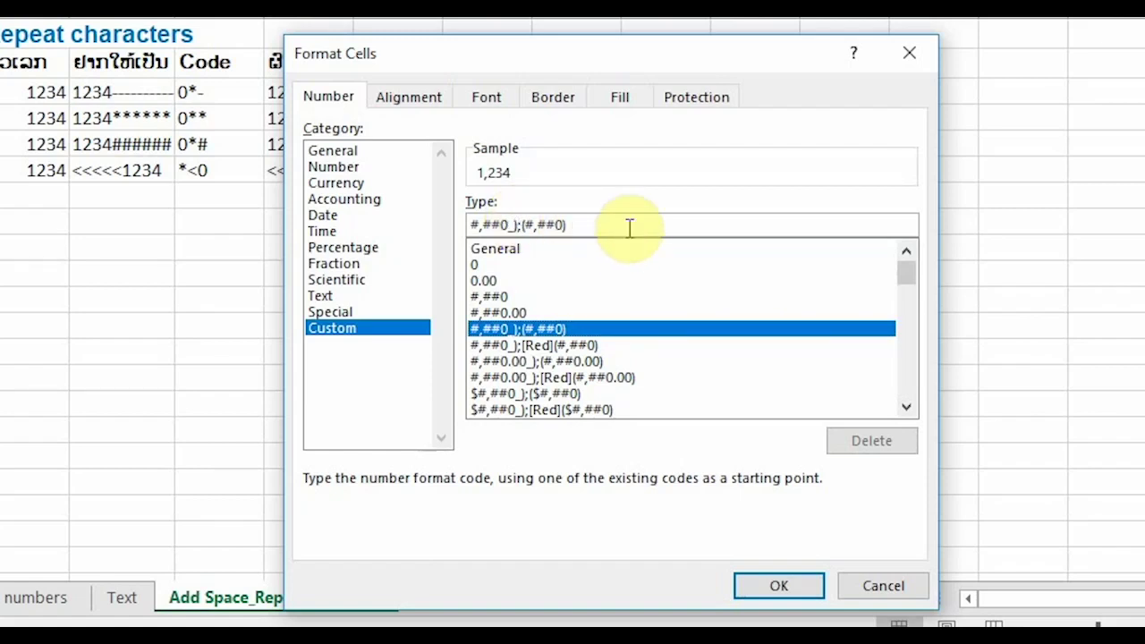
pyautogui.write('h')
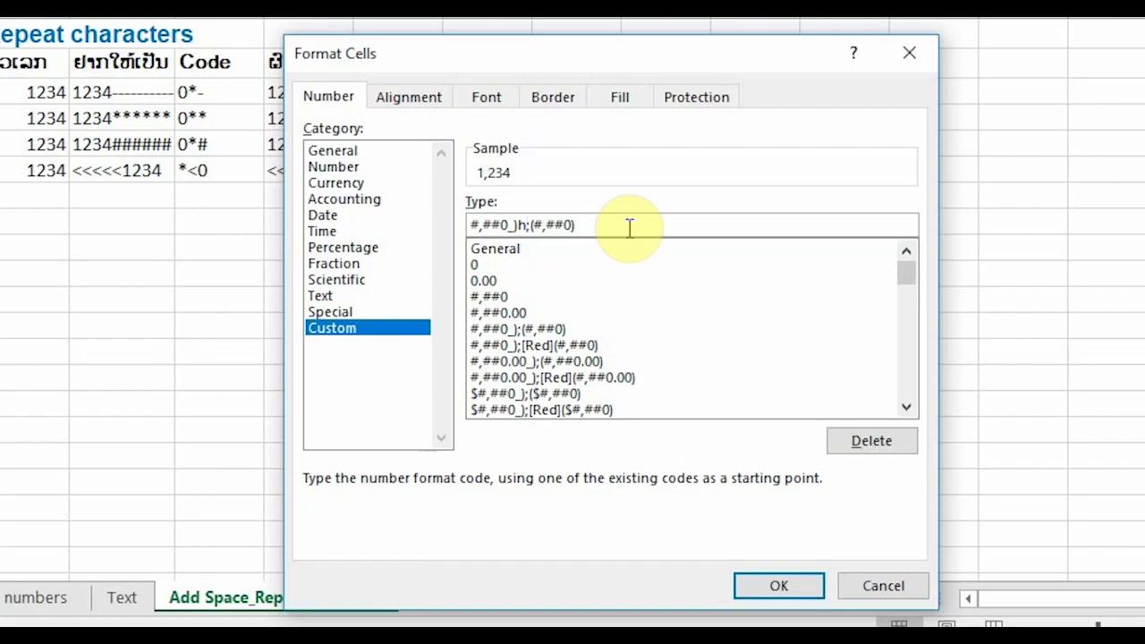
pyautogui.press('BackSpace')
pyautogui.press('BackSpace')
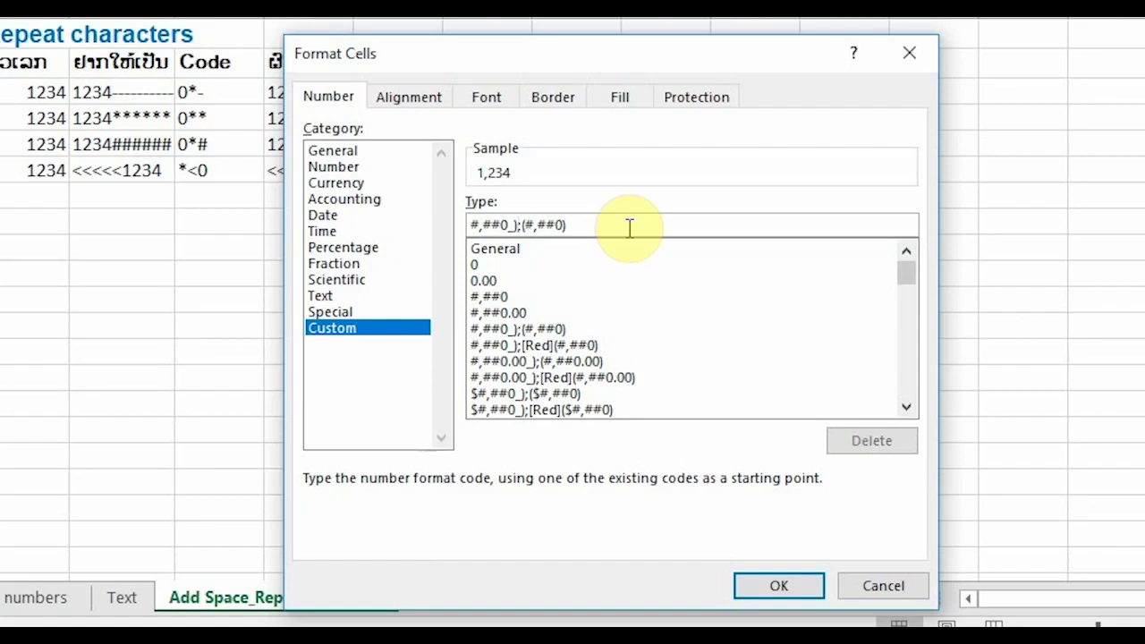
pyautogui.write('1')
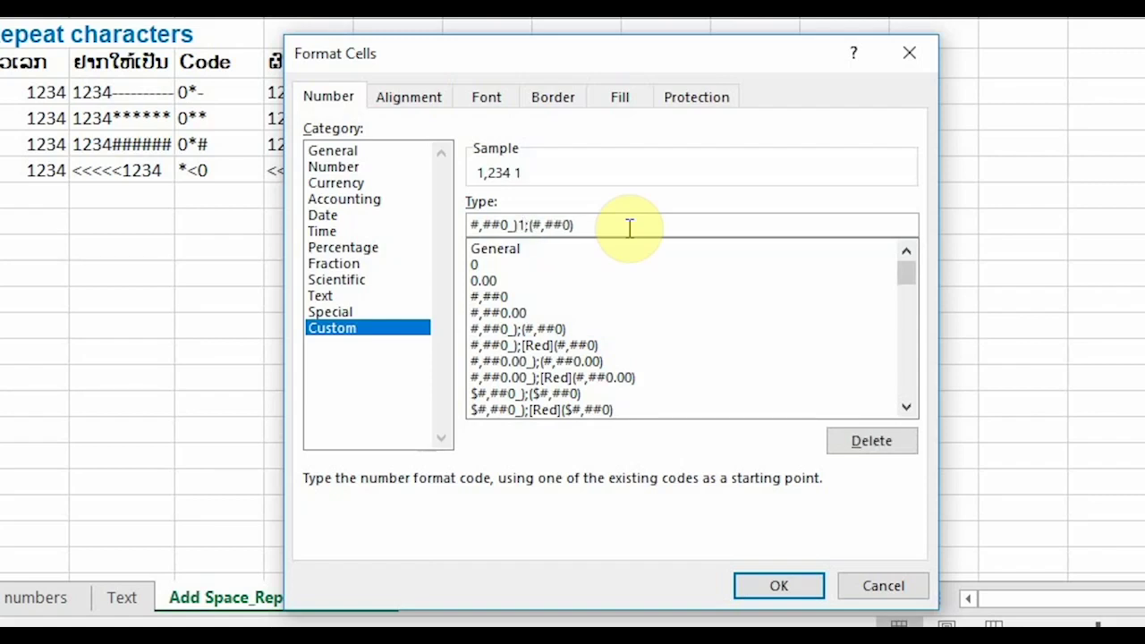
pyautogui.write(';')
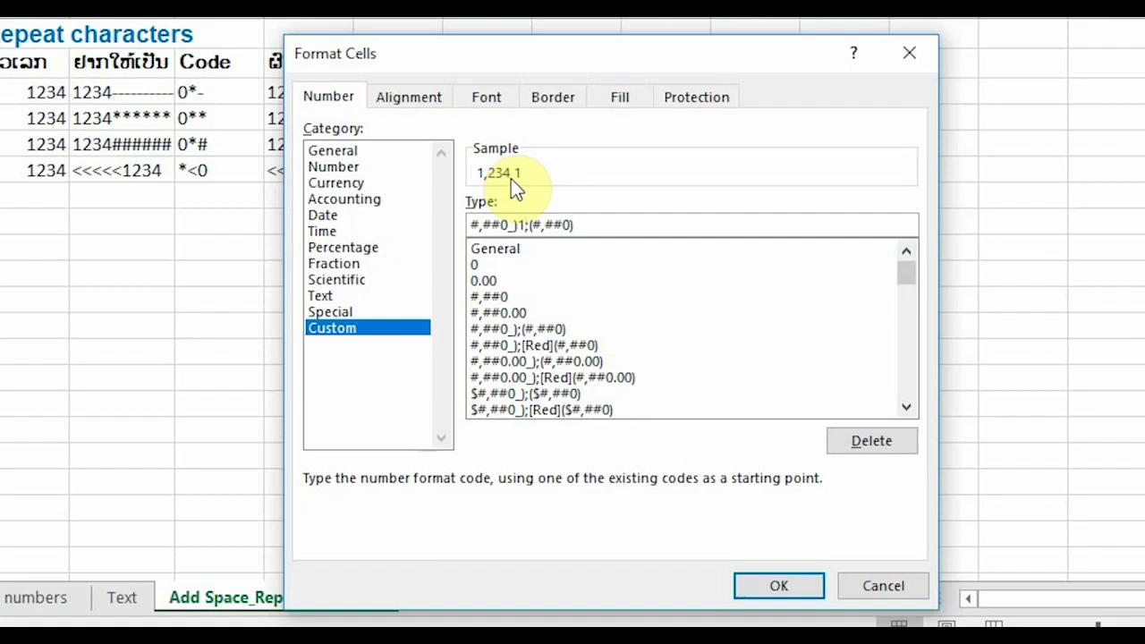
pyautogui.write('2')
pyautogui.press('BackSpace')
pyautogui.press('BackSpace')
pyautogui.press('BackSpace')
pyautogui.write('0')
pyautogui.press('BackSpace')
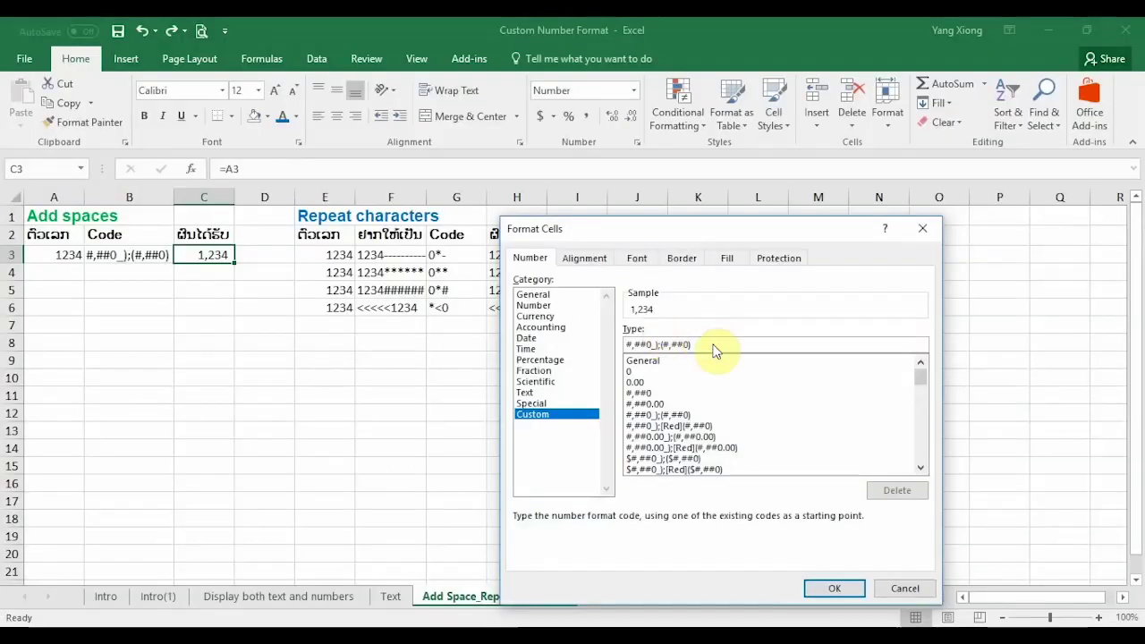
pyautogui.click(905, 588)
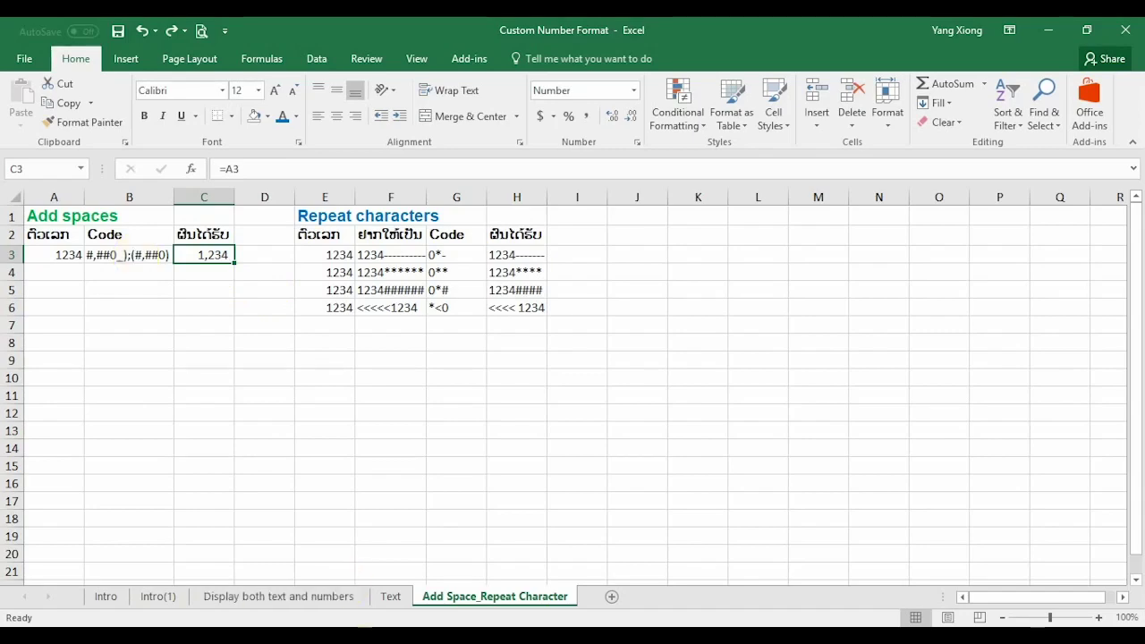
pyautogui.hotkey('alt', 'Tab')
# Scroll the Lao PDF from page 3 down to page 4's repeat-characters section with 0*- and *0.
pyautogui.scroll(-1, 634, 420)
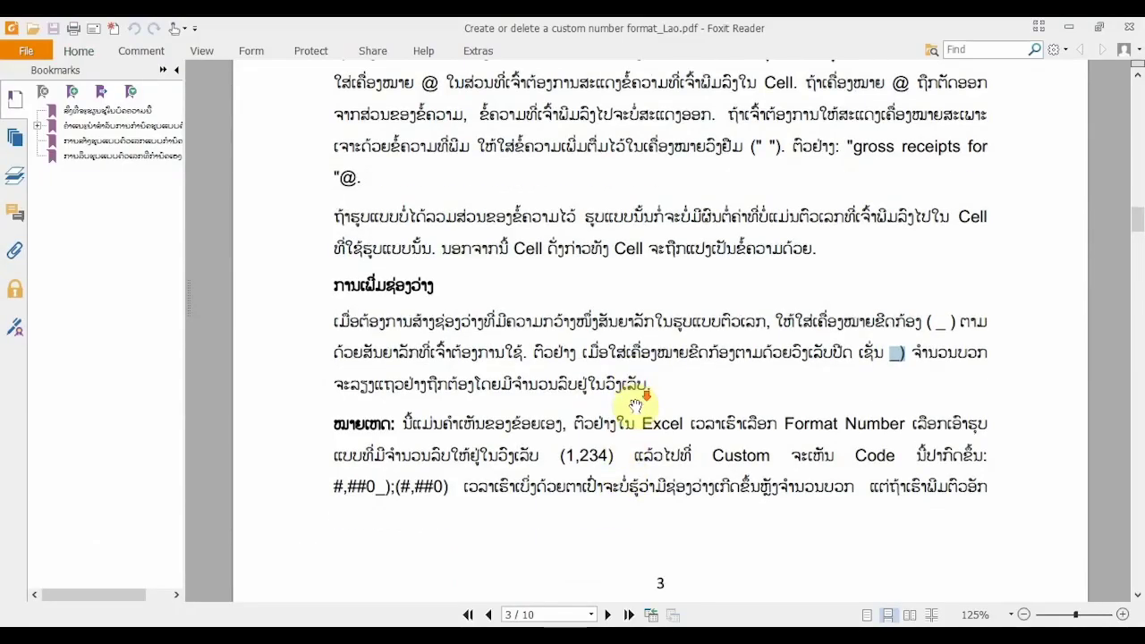
pyautogui.scroll(-3, 631, 398)
pyautogui.scroll(-3, 624, 380)
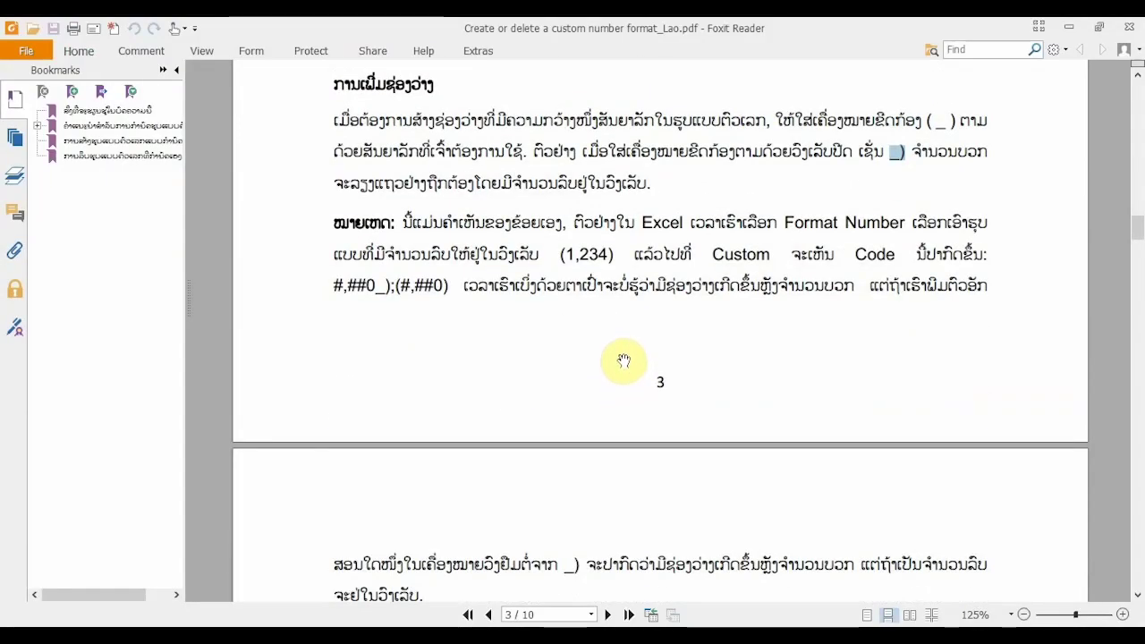
pyautogui.scroll(-1, 618, 352)
pyautogui.scroll(-2, 616, 348)
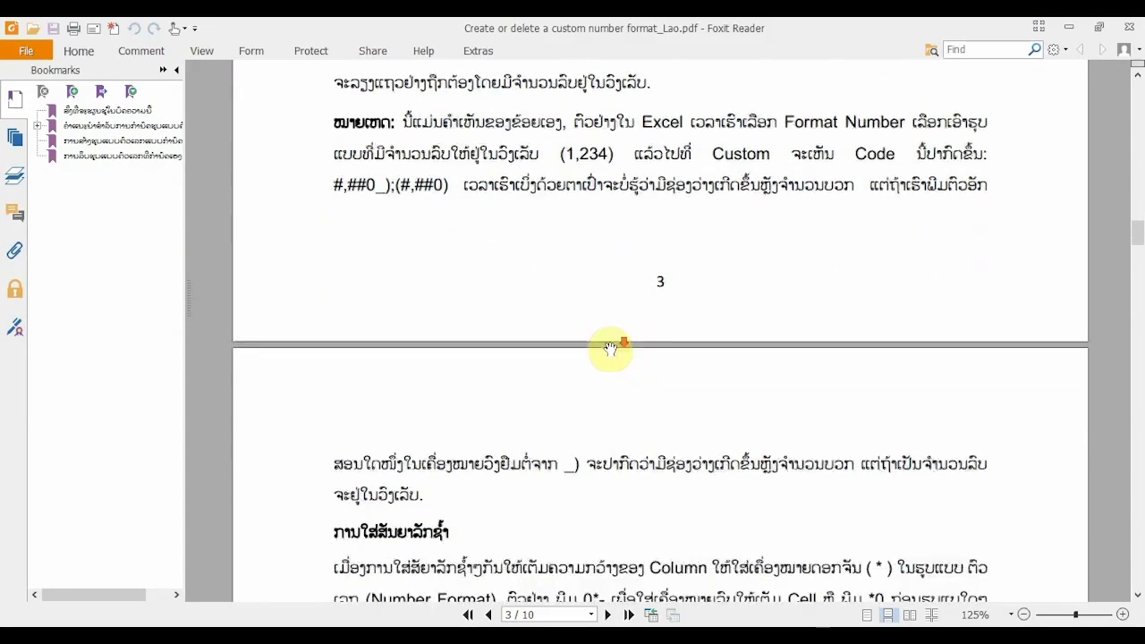
pyautogui.scroll(-3, 608, 348)
pyautogui.scroll(-1, 599, 340)
pyautogui.scroll(-3, 598, 333)
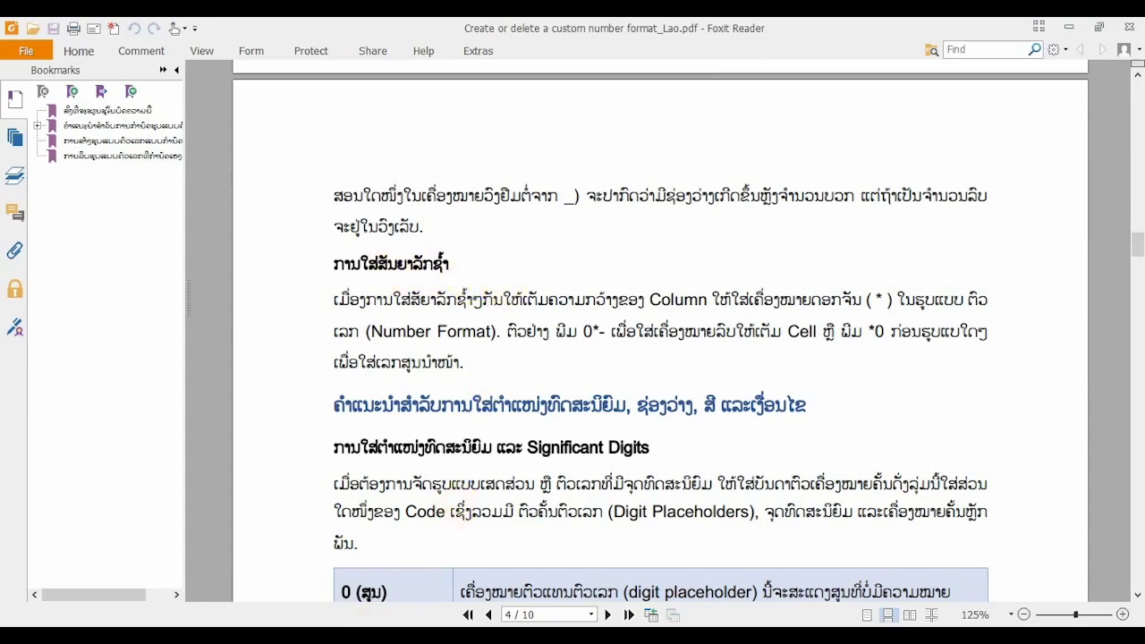
pyautogui.click(298, 564)
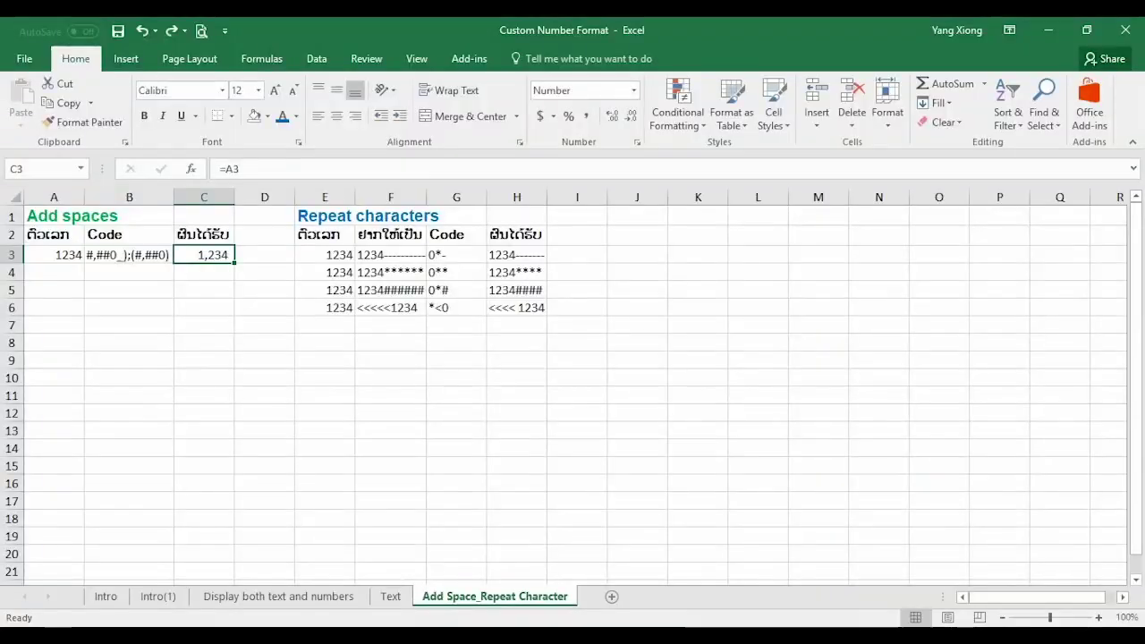
pyautogui.click(397, 257)
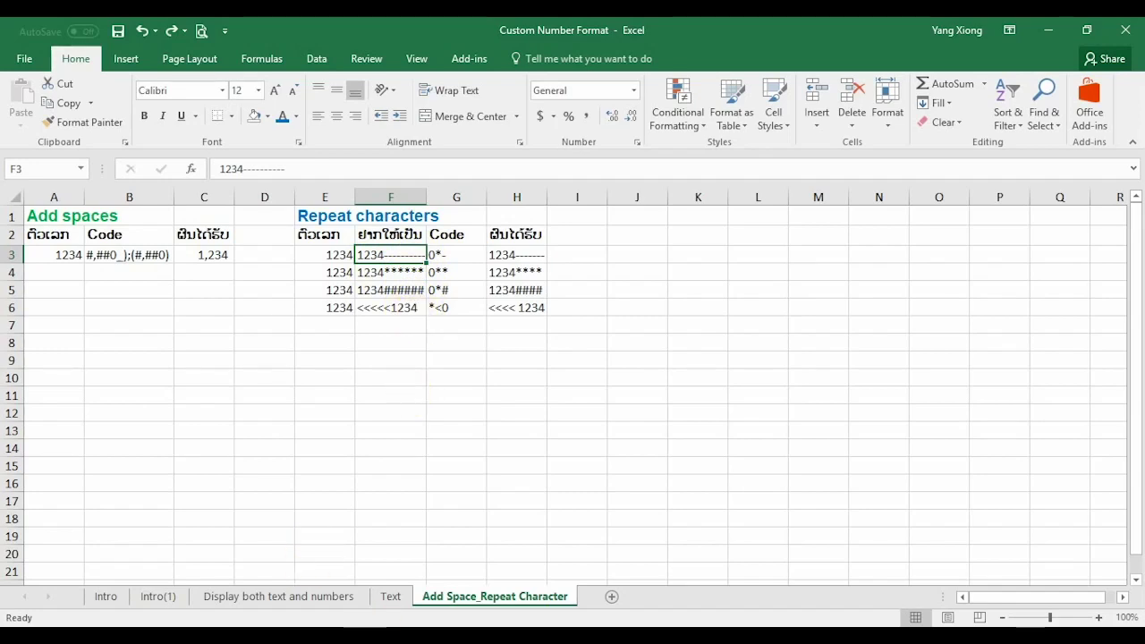
pyautogui.hotkey('alt', 'Tab')
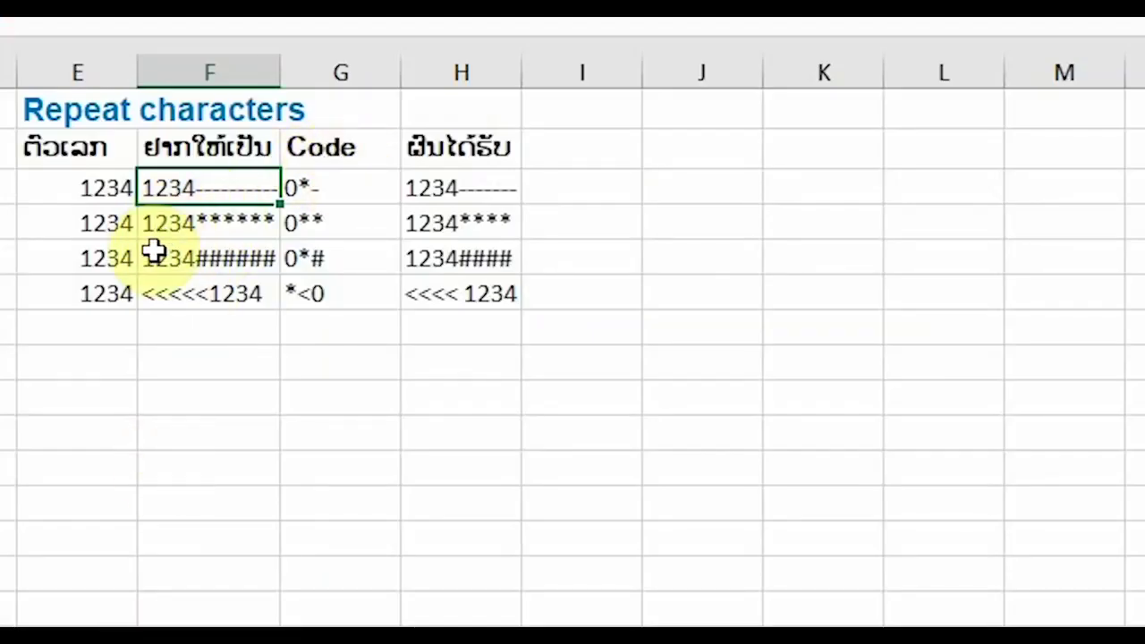
pyautogui.moveTo(98, 192); pyautogui.dragTo(99, 282)
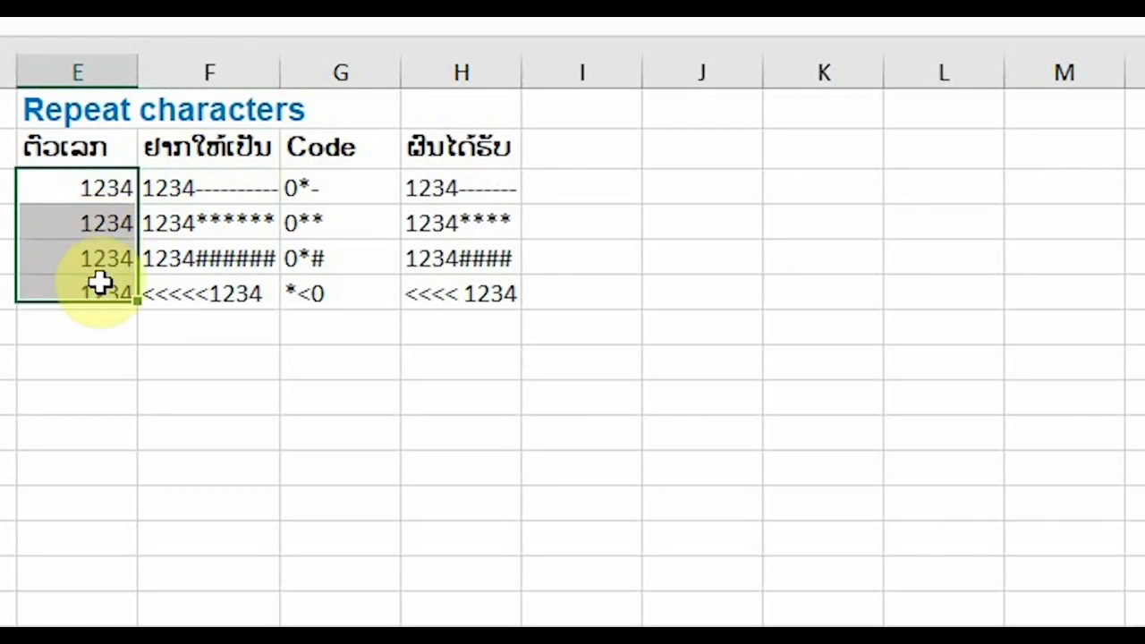
pyautogui.moveTo(212, 188); pyautogui.dragTo(212, 286)
pyautogui.click(338, 188)
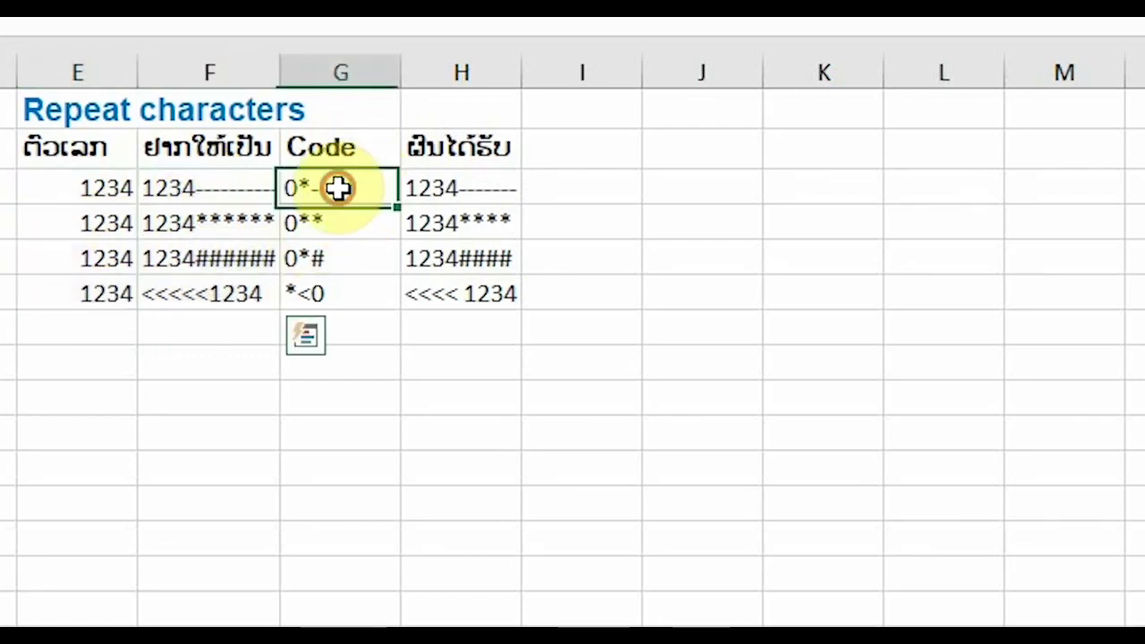
pyautogui.moveTo(338, 188); pyautogui.dragTo(332, 294)
pyautogui.click(498, 185)
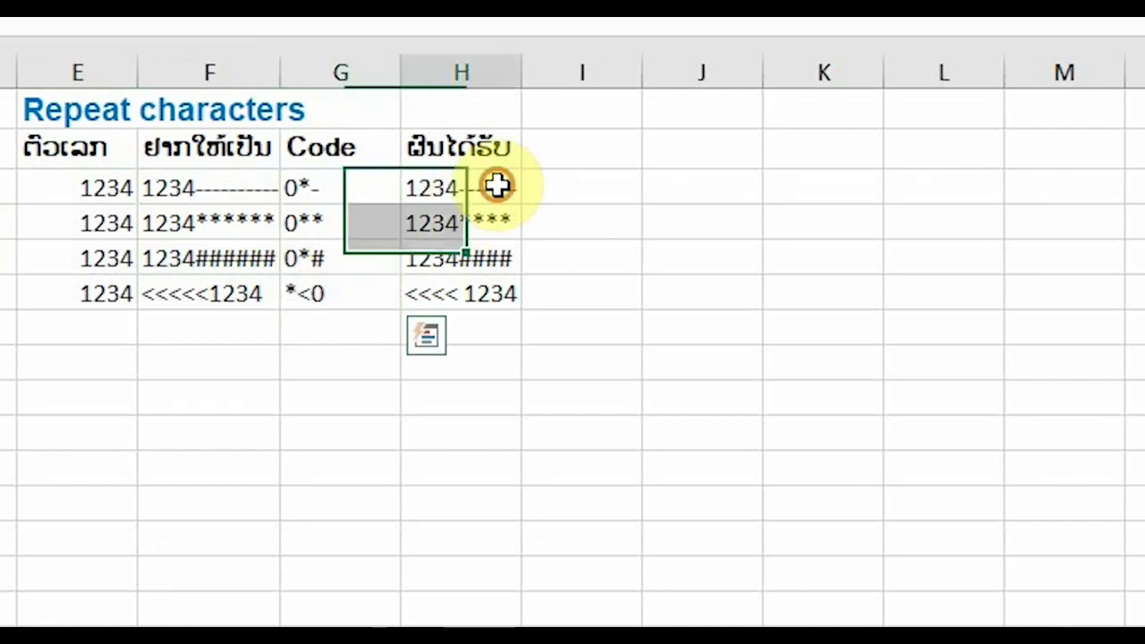
pyautogui.moveTo(498, 185); pyautogui.dragTo(486, 291)
pyautogui.click(460, 186)
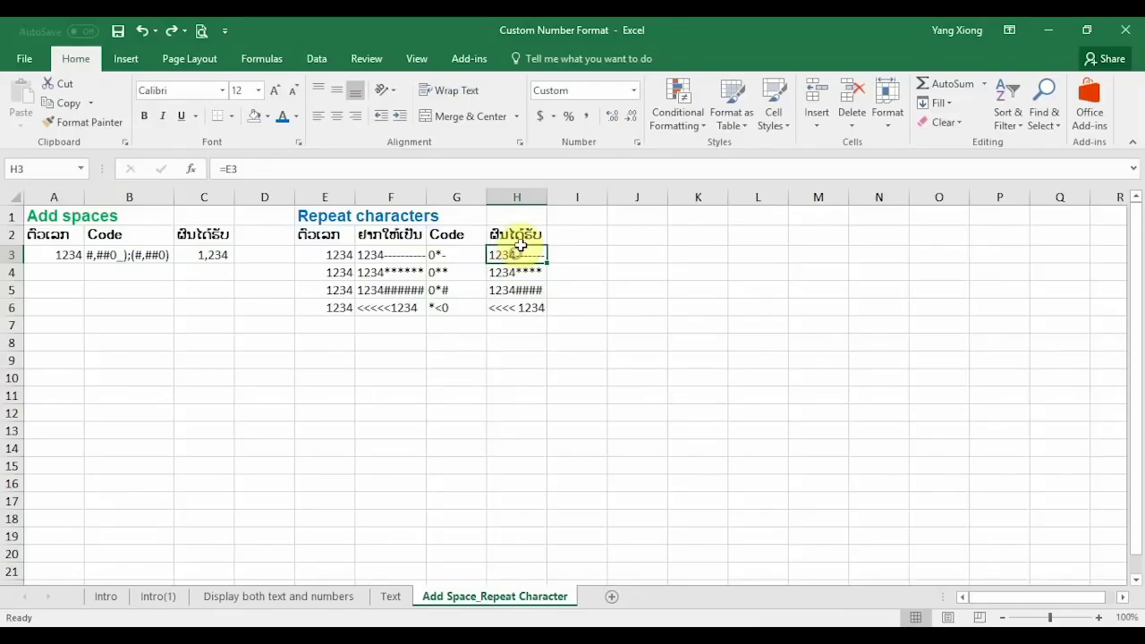
pyautogui.click(640, 144)
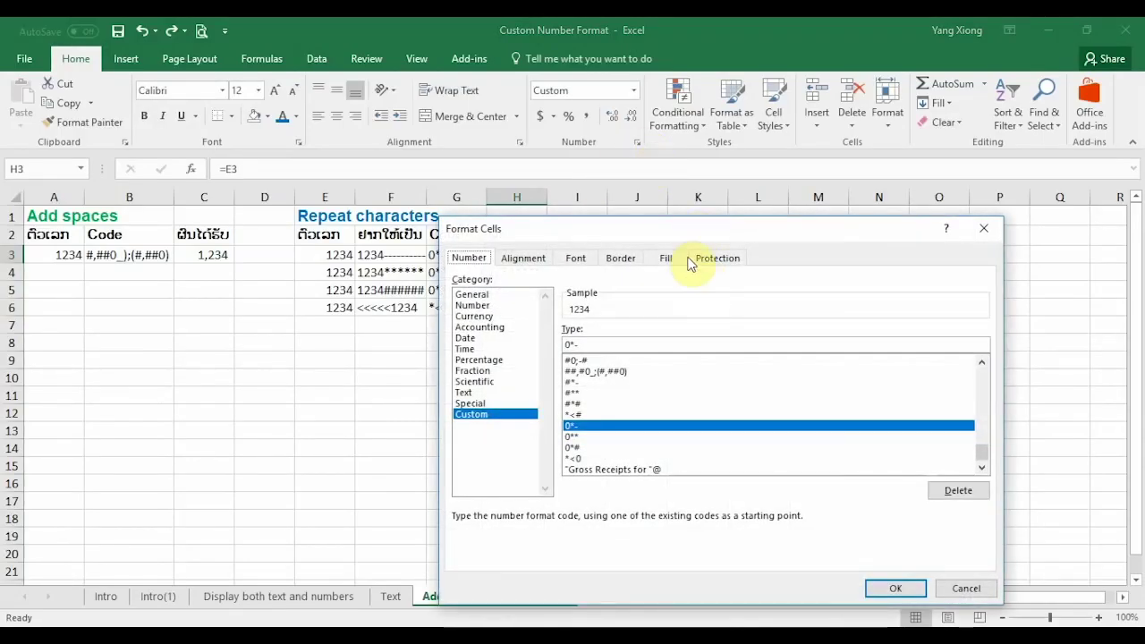
pyautogui.moveTo(646, 225); pyautogui.dragTo(761, 217)
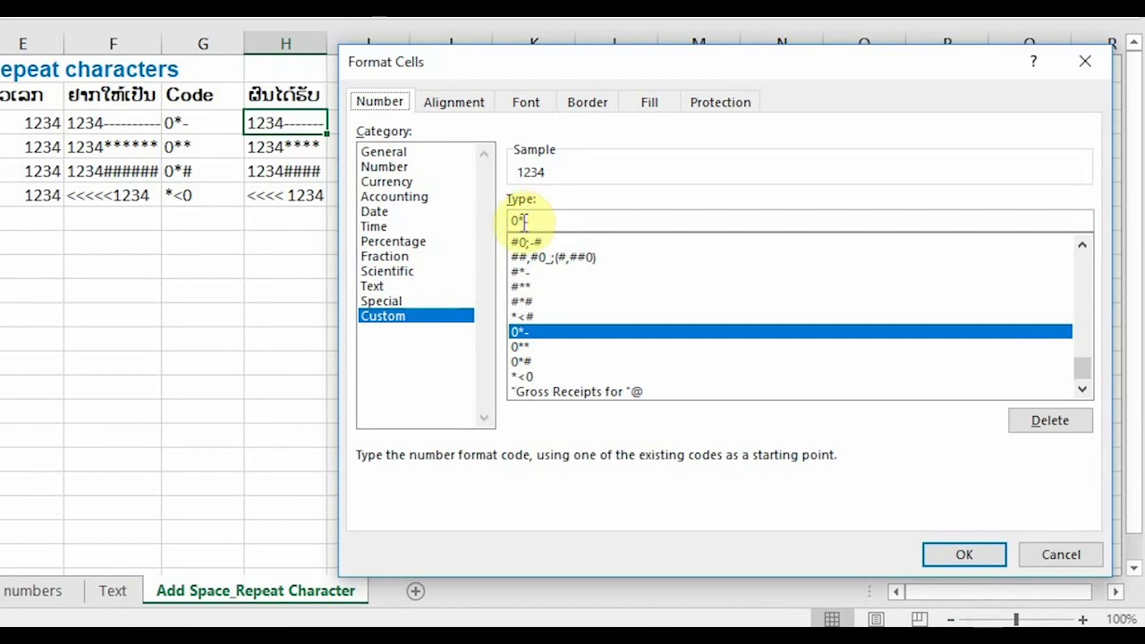
pyautogui.click(524, 220)
pyautogui.doubleClick(524, 220)
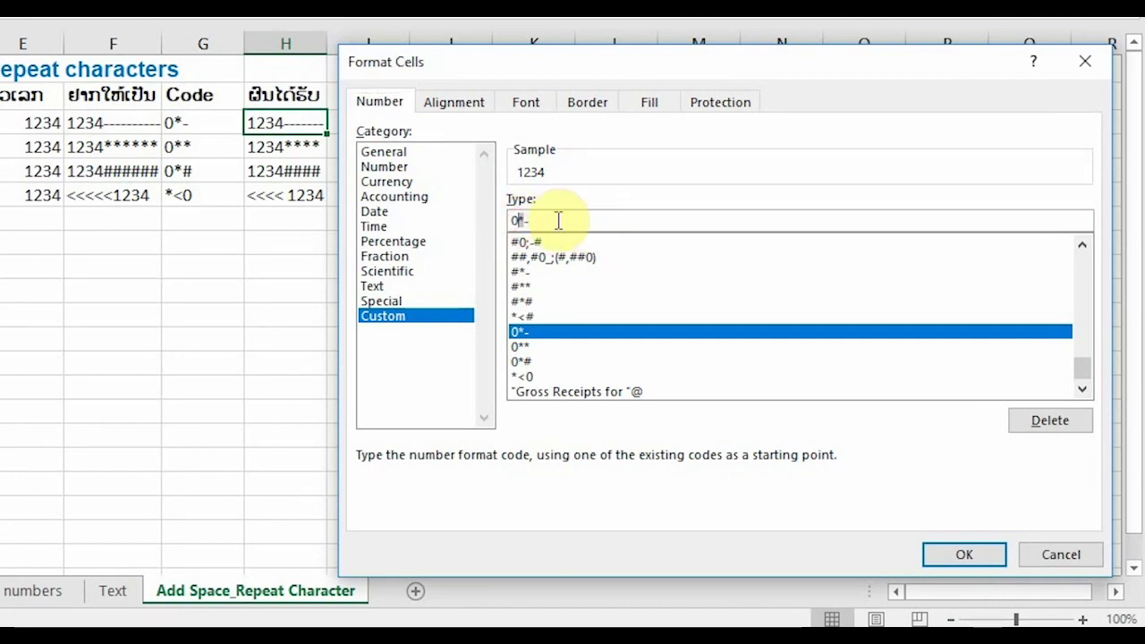
pyautogui.click(537, 224)
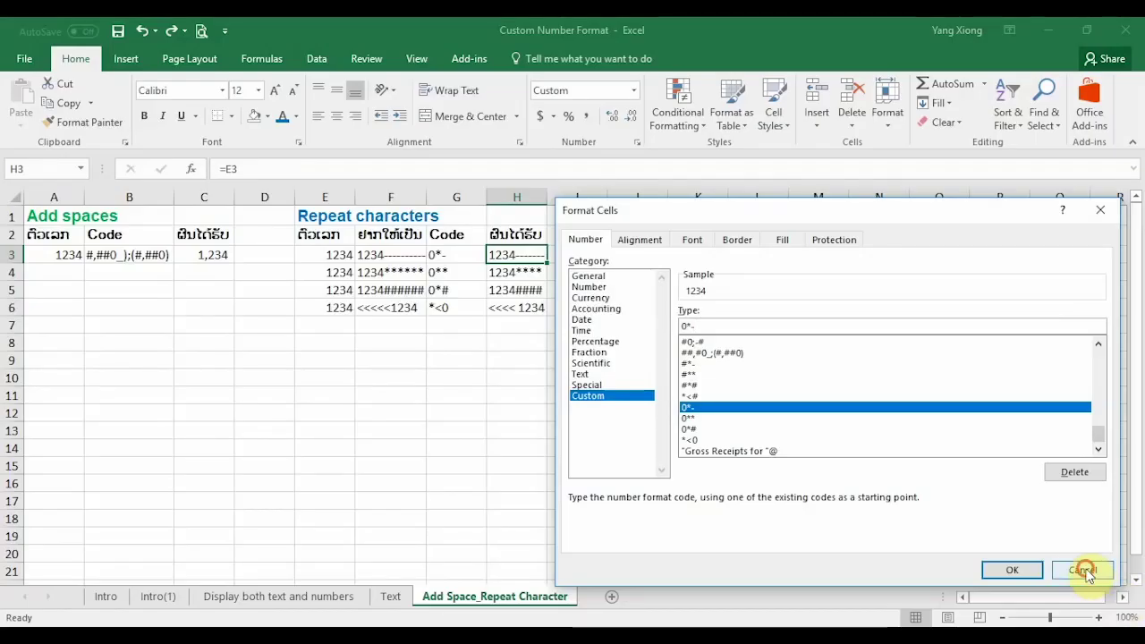
pyautogui.click(1082, 570)
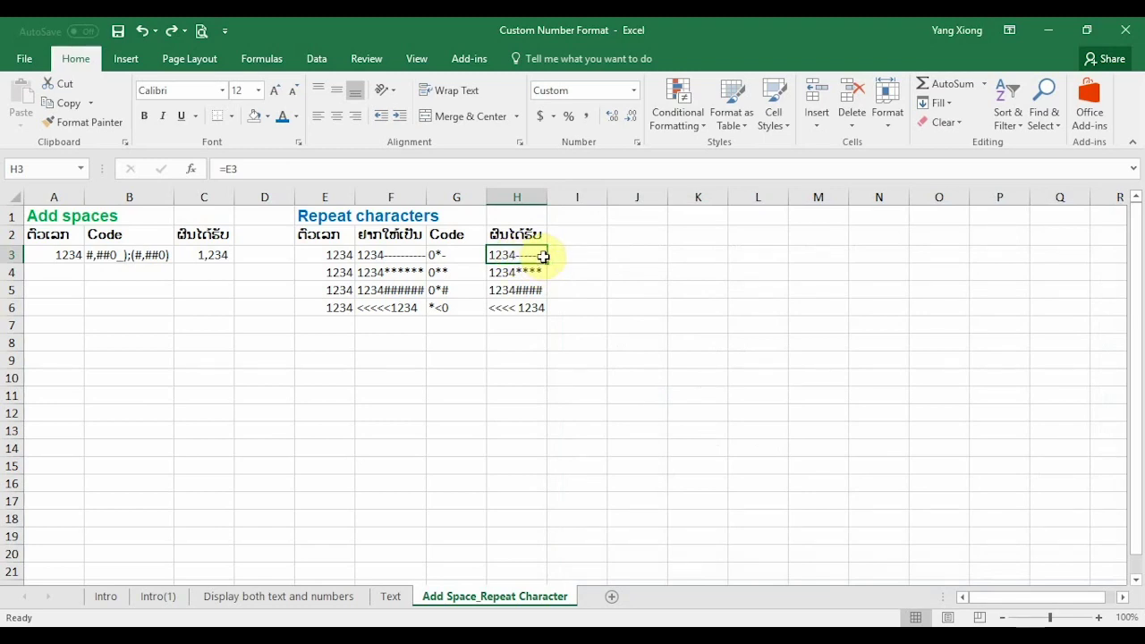
# Copy H3 and paste it into J3 as values only, showing 1234-------.
pyautogui.click(63, 103)
pyautogui.click(631, 254)
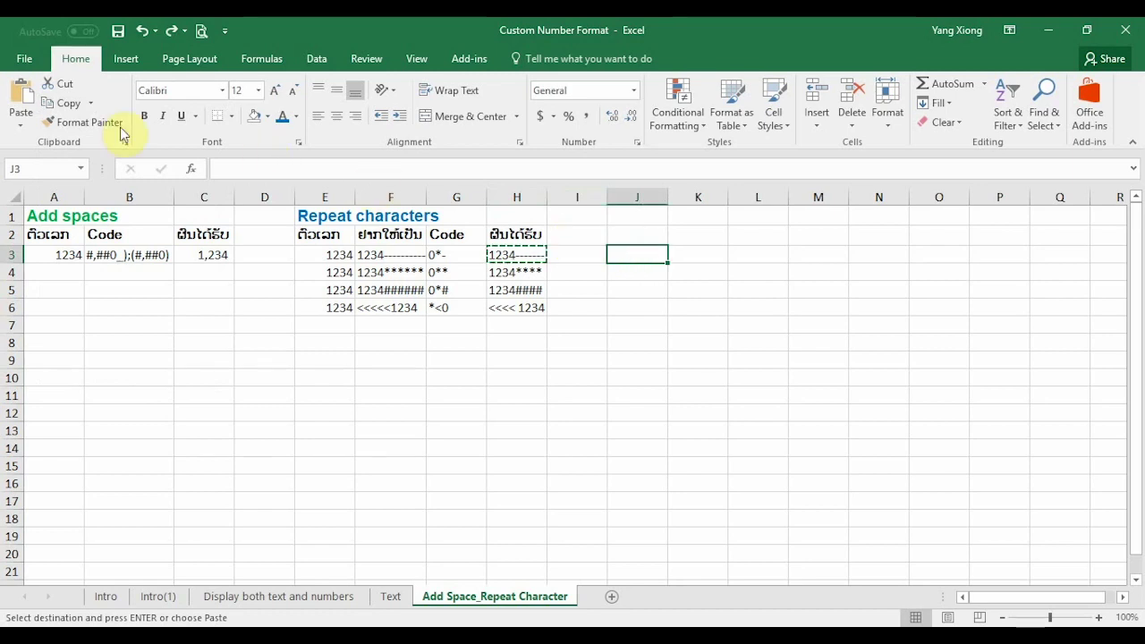
pyautogui.click(20, 92)
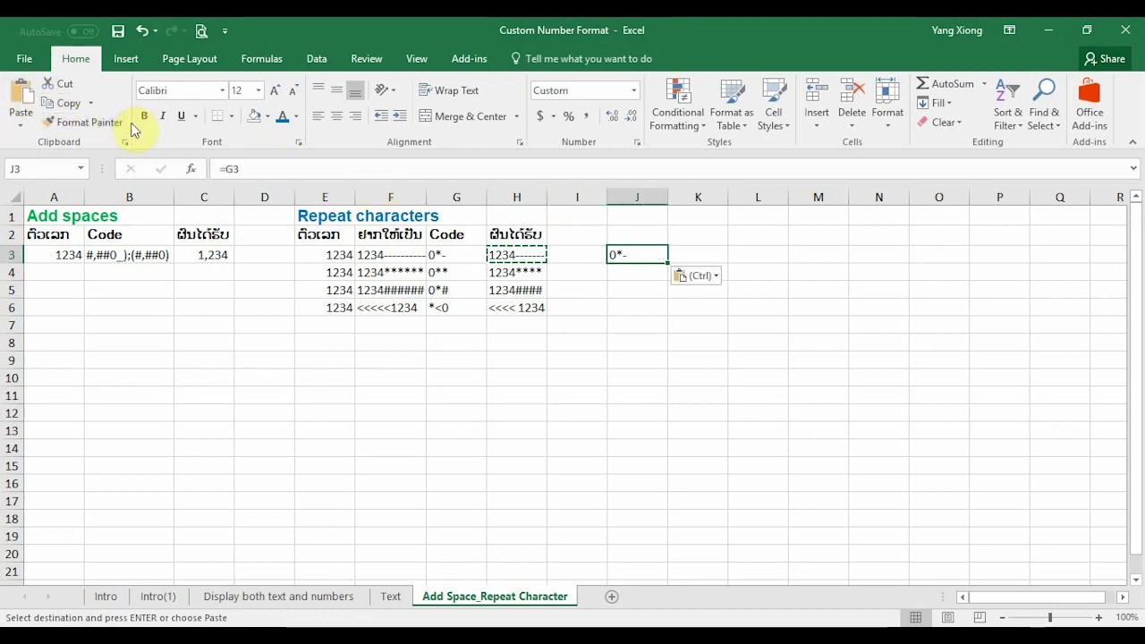
pyautogui.click(20, 120)
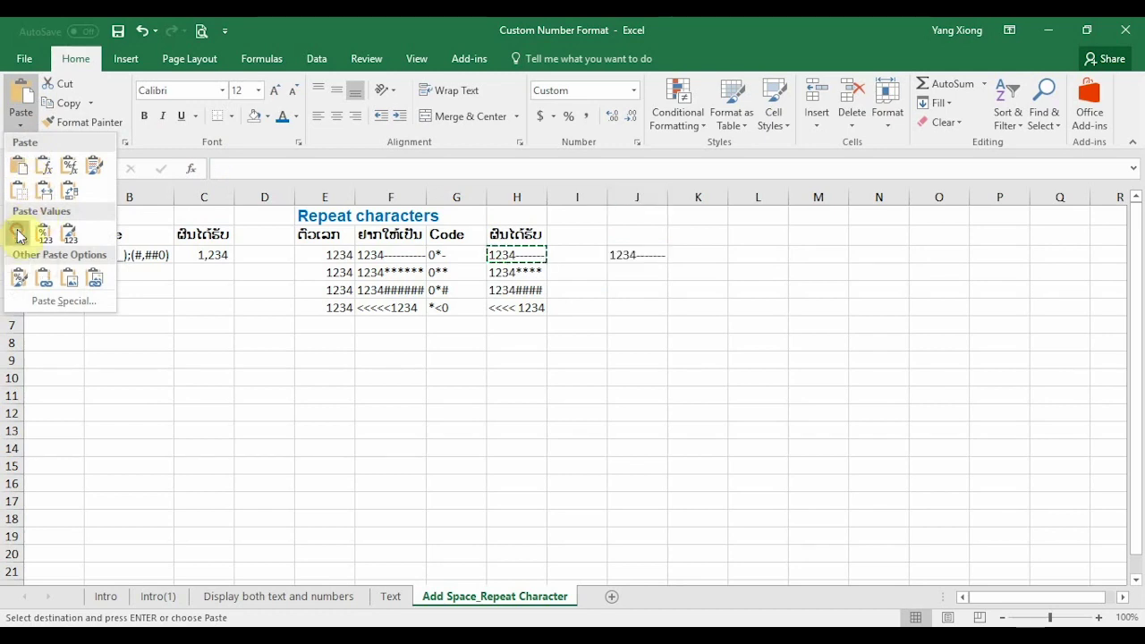
pyautogui.click(19, 234)
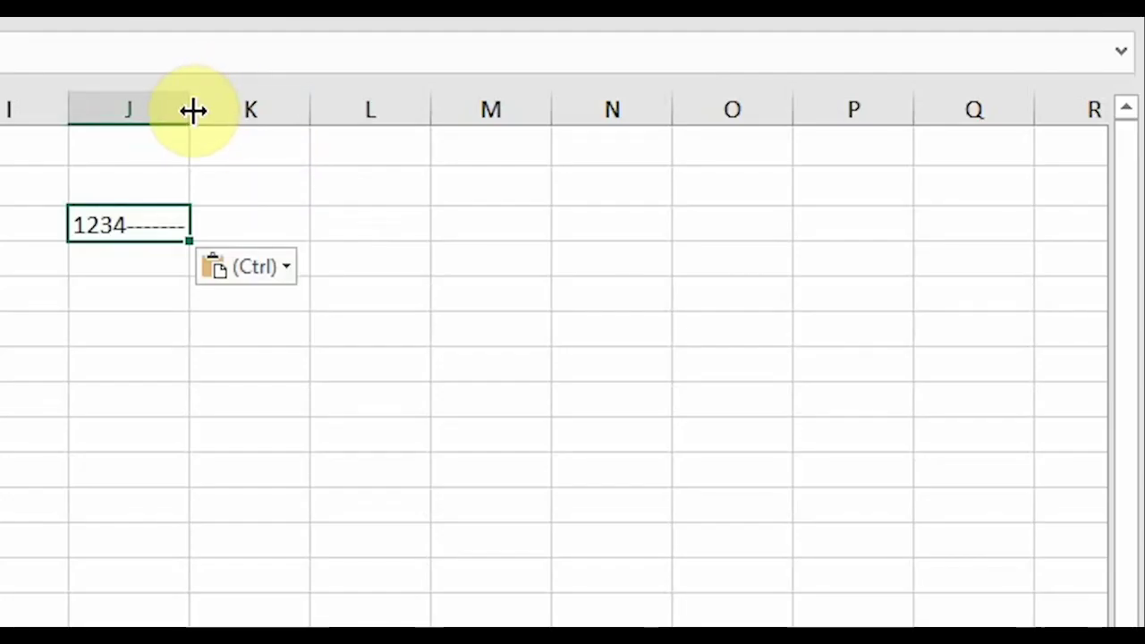
# Widen column J far right so the dashes stretch, then narrow it back to a small width.
pyautogui.moveTo(192, 110); pyautogui.dragTo(1028, 153)
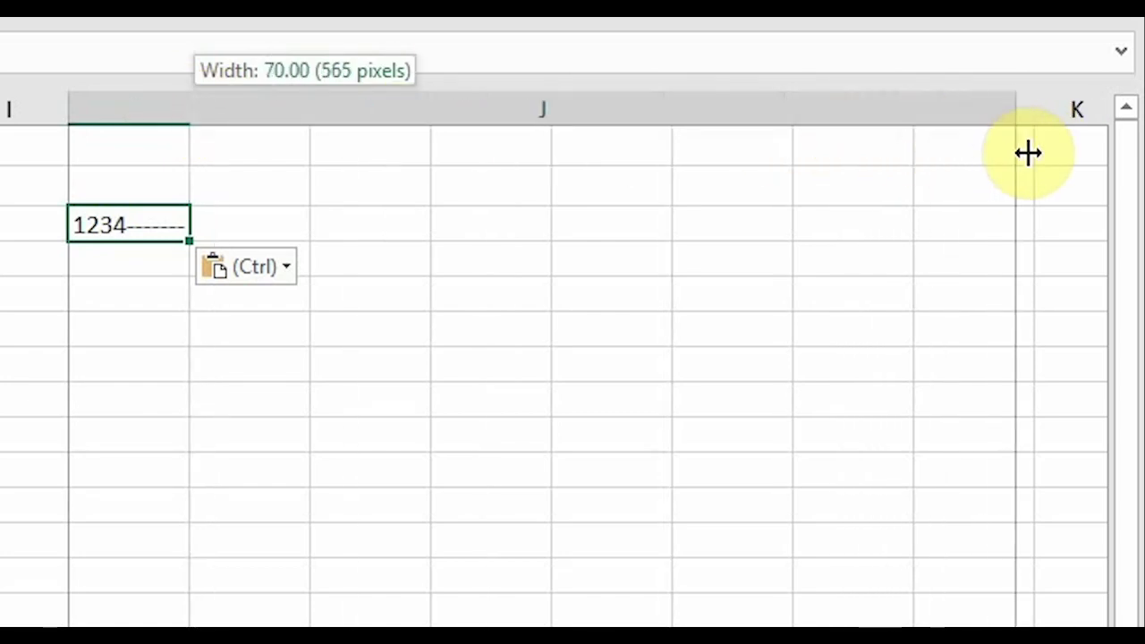
pyautogui.moveTo(1027, 153); pyautogui.dragTo(1040, 163)
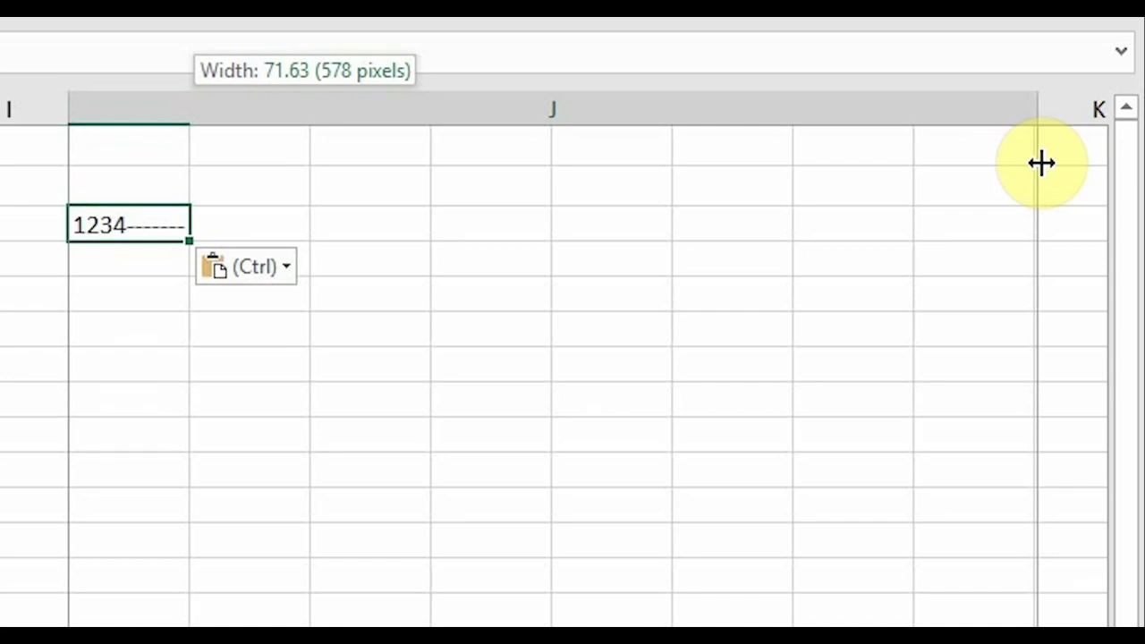
pyautogui.moveTo(1039, 163); pyautogui.dragTo(1040, 162)
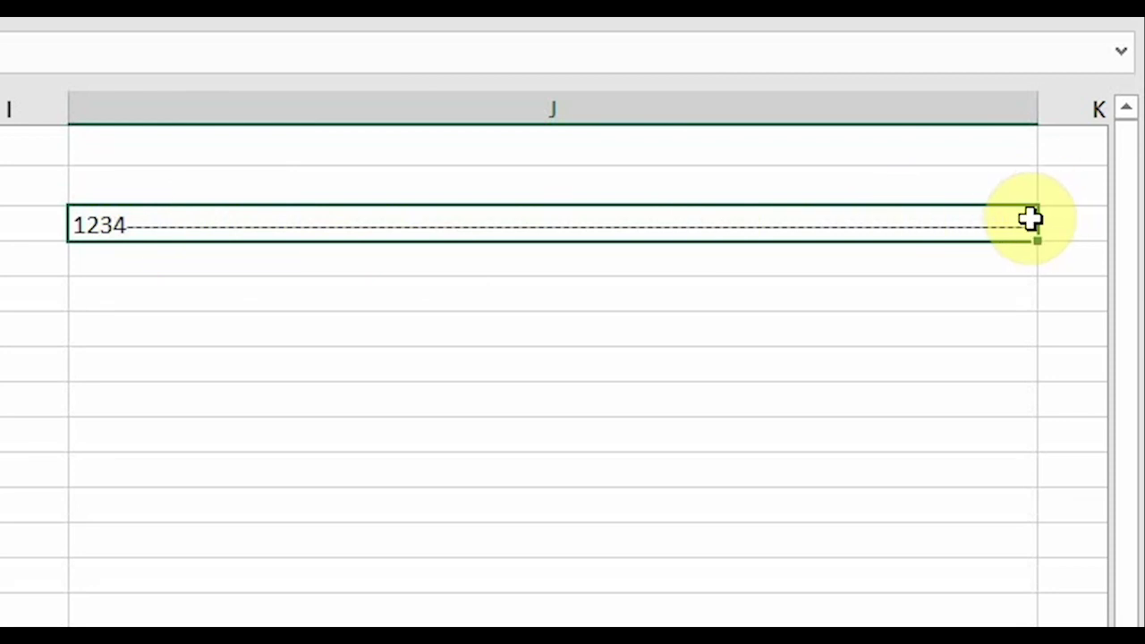
pyautogui.moveTo(1038, 108)
pyautogui.mouseDown()
pyautogui.moveTo(200, 139)
pyautogui.moveTo(988, 171)
pyautogui.mouseUp()
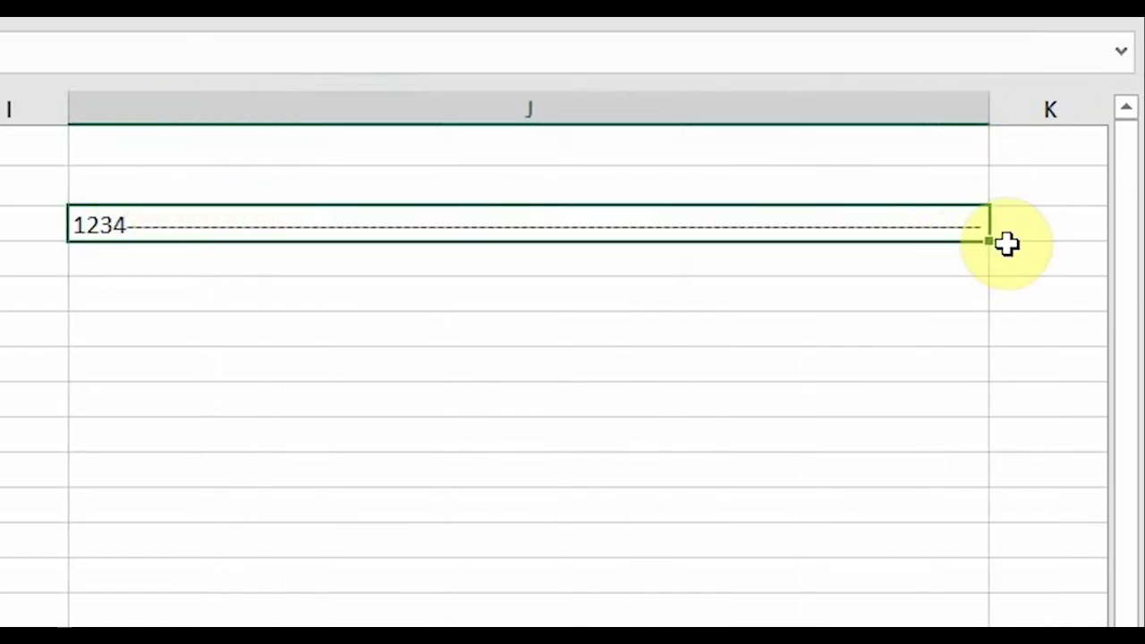
pyautogui.moveTo(988, 105); pyautogui.dragTo(197, 174)
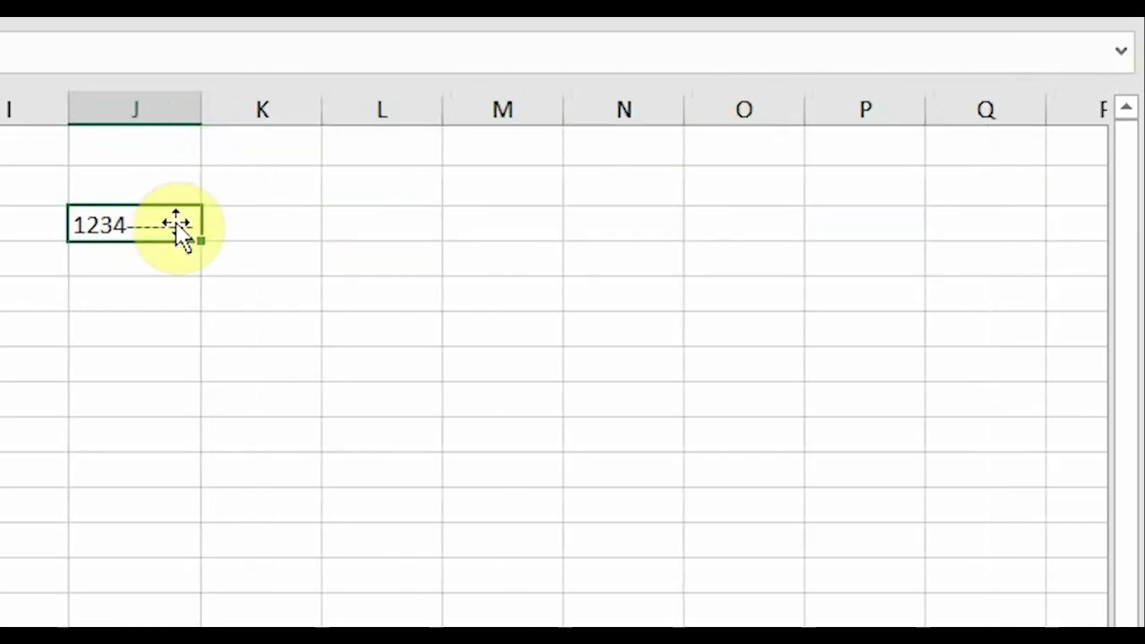
# Link J4 to H4 with =H4, then widen and narrow column J to test the asterisk fill.
pyautogui.click(138, 268)
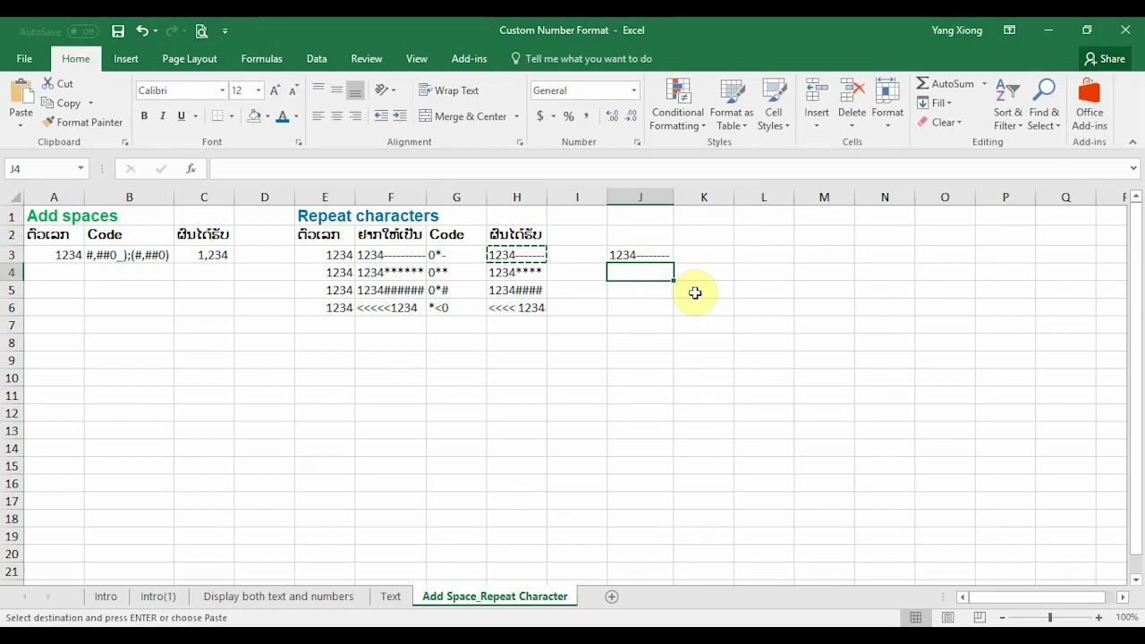
pyautogui.write('=')
pyautogui.press('Left')
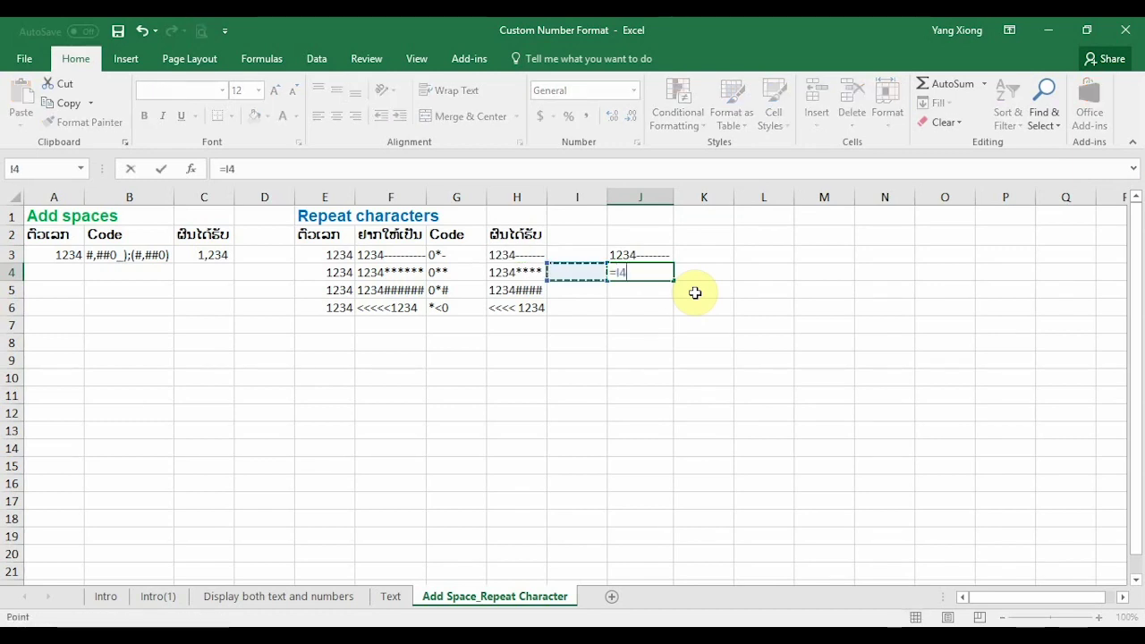
pyautogui.press('Left')
pyautogui.hotkey('ctrl', 'Return')
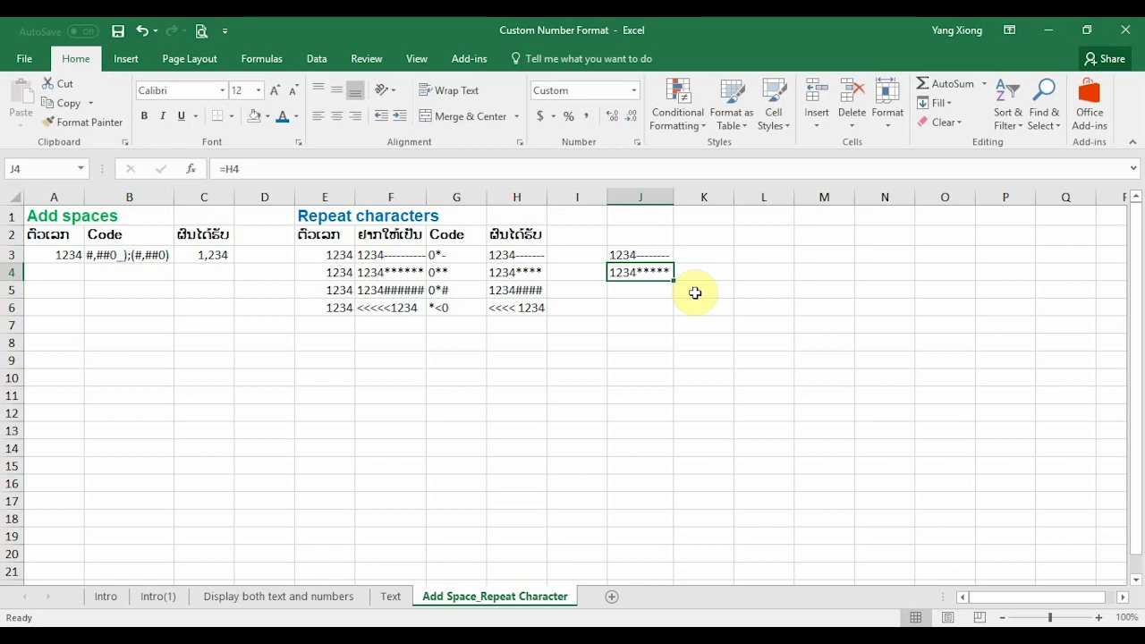
pyautogui.moveTo(674, 196); pyautogui.dragTo(1107, 268)
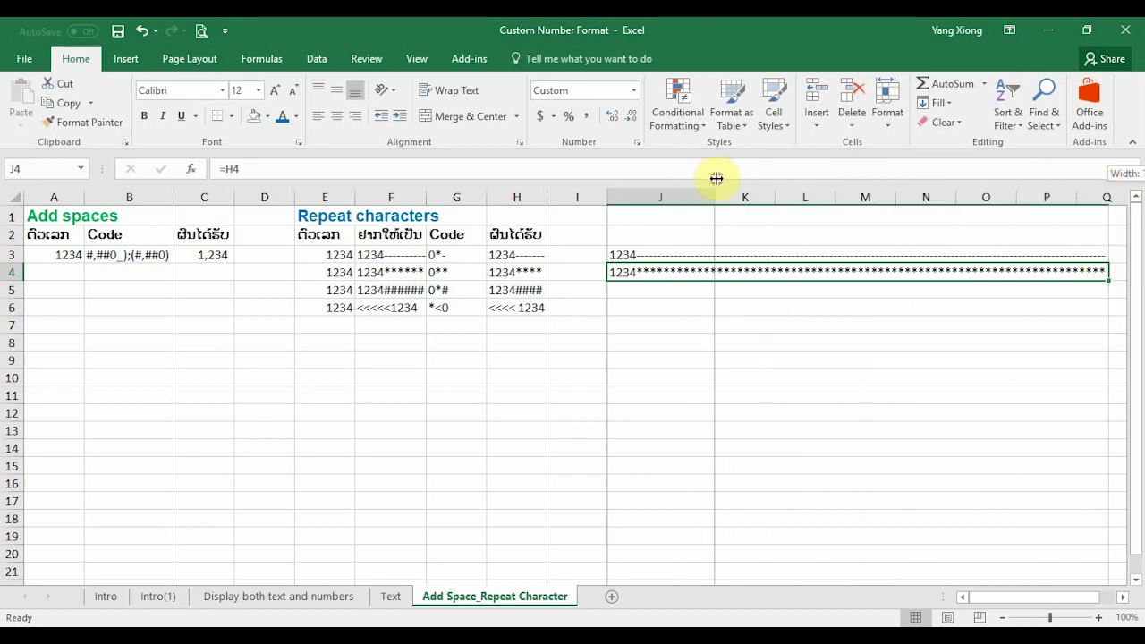
pyautogui.moveTo(1109, 193); pyautogui.dragTo(714, 193)
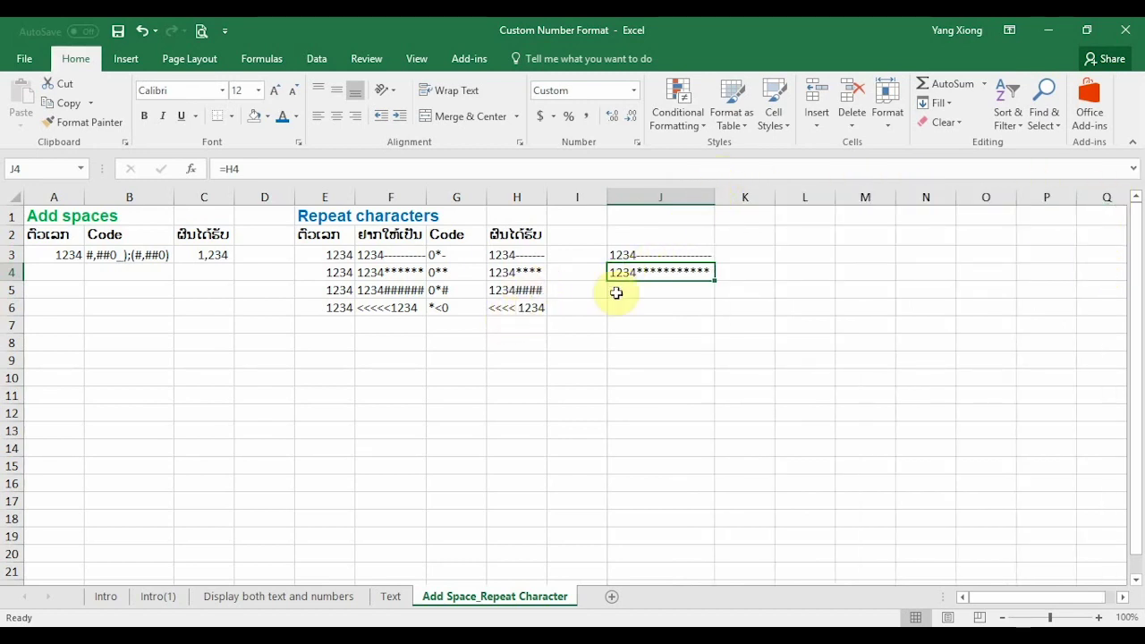
# Link J6 to the *<0 example with =H6 and widen column J so < characters fill it.
pyautogui.click(530, 308)
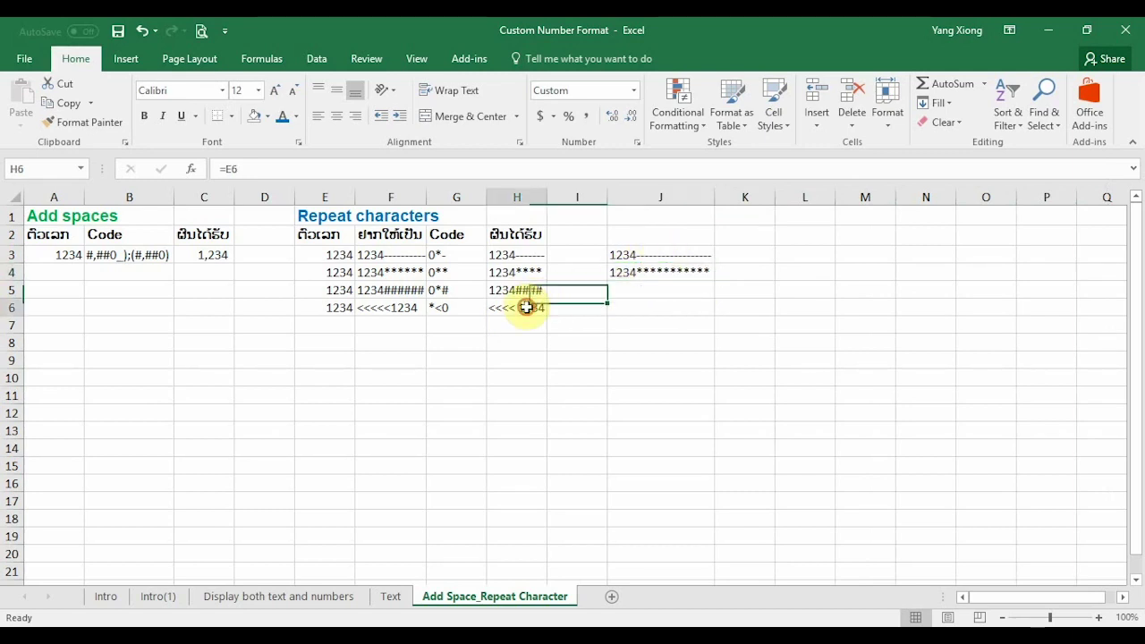
pyautogui.click(642, 302)
pyautogui.write('=')
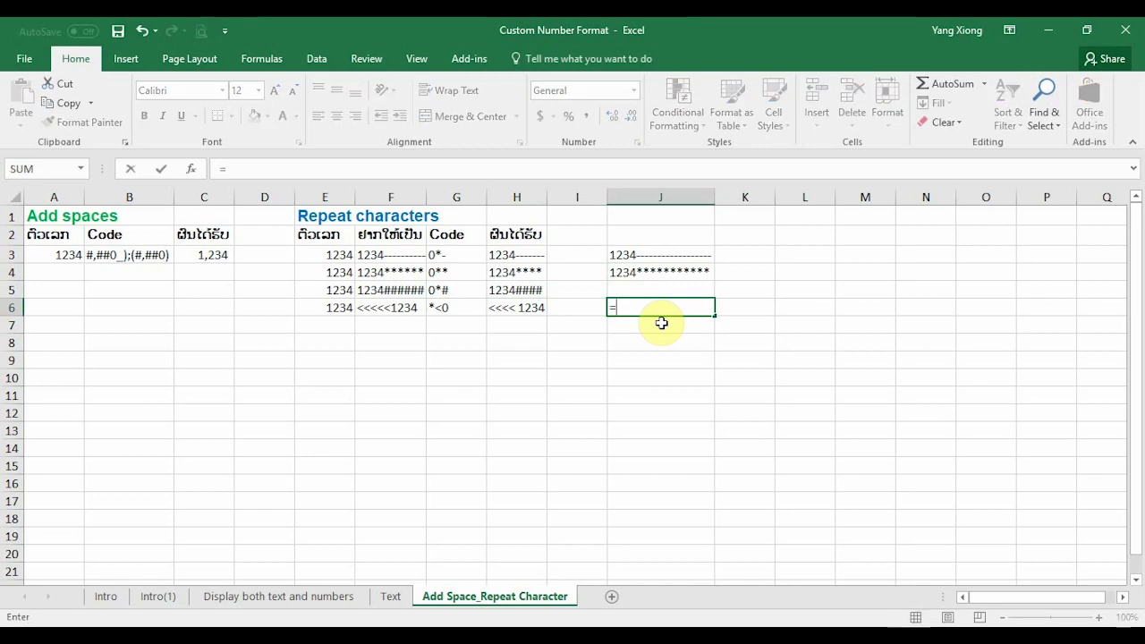
pyautogui.press('Left')
pyautogui.press('Left')
pyautogui.hotkey('ctrl', 'Return')
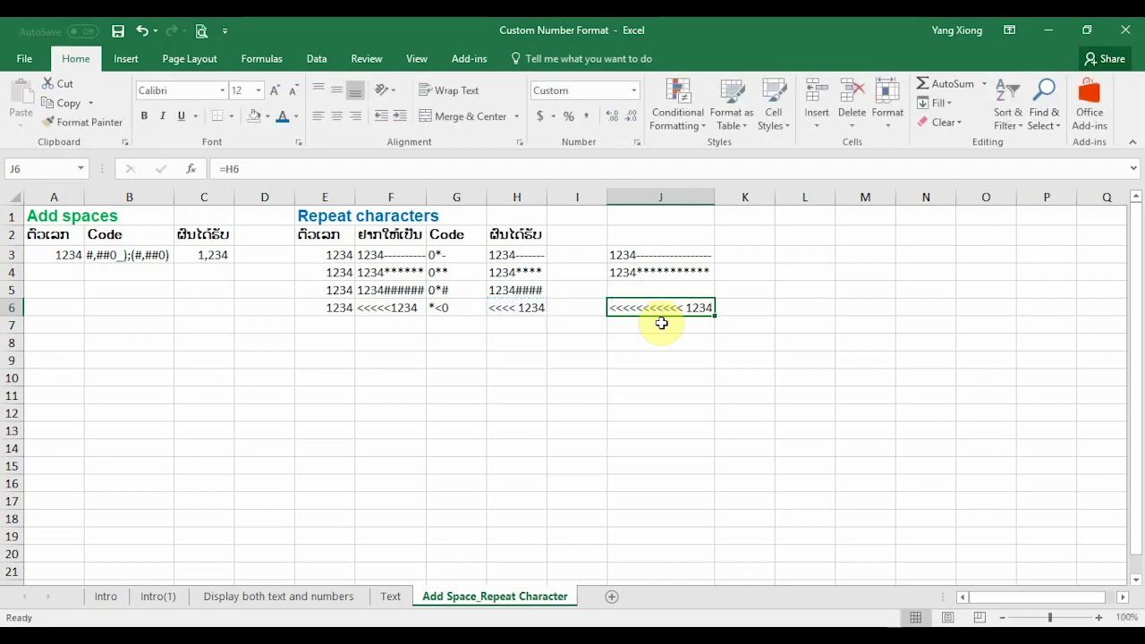
pyautogui.moveTo(714, 197); pyautogui.dragTo(1067, 200)
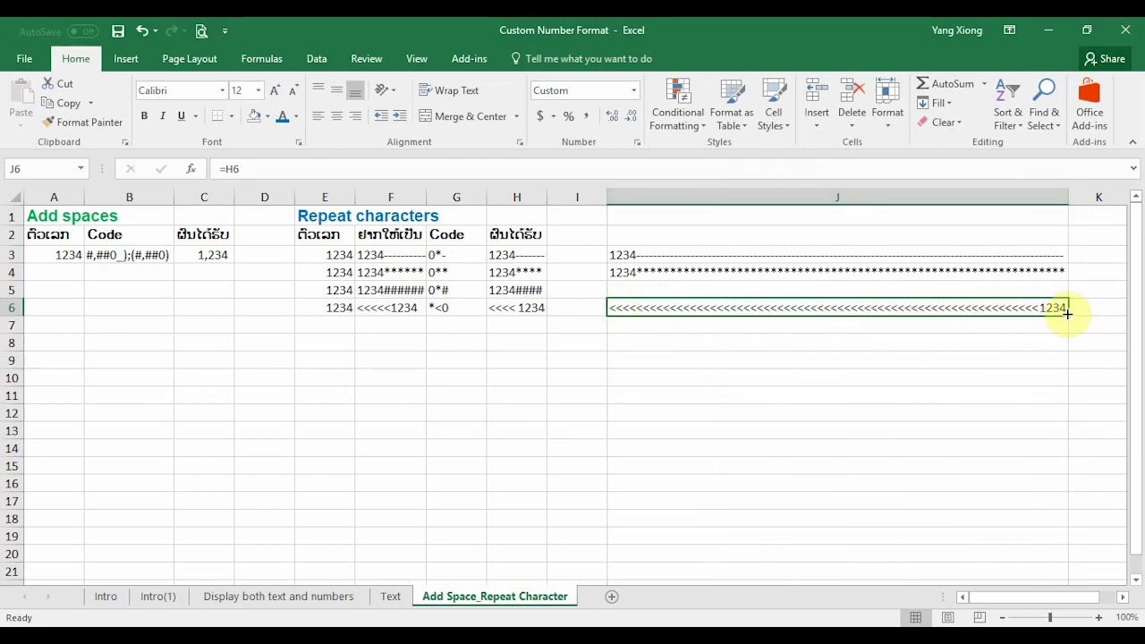
# Clear all test copies from column J and reset it to its default width.
pyautogui.click(928, 190)
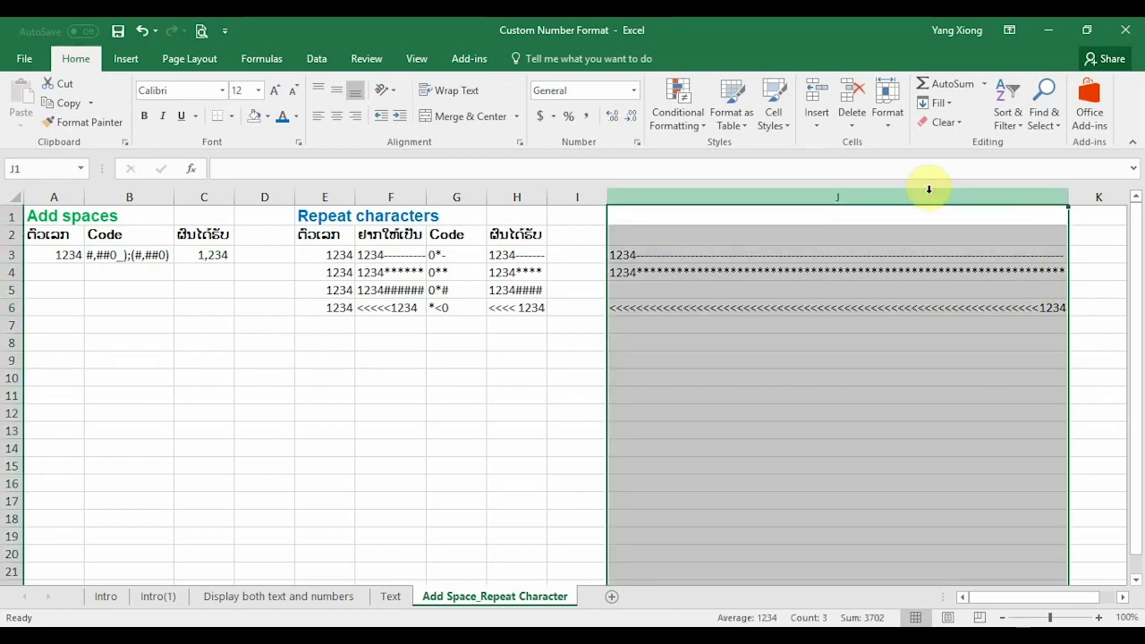
pyautogui.press('Delete')
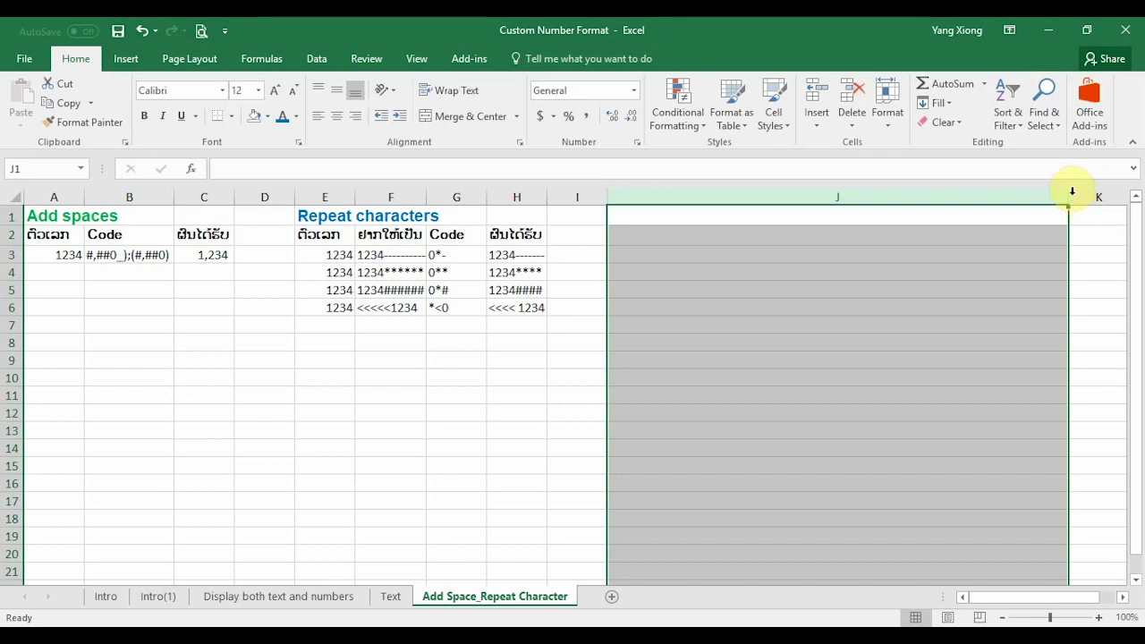
pyautogui.doubleClick(1069, 195)
pyautogui.click(698, 324)
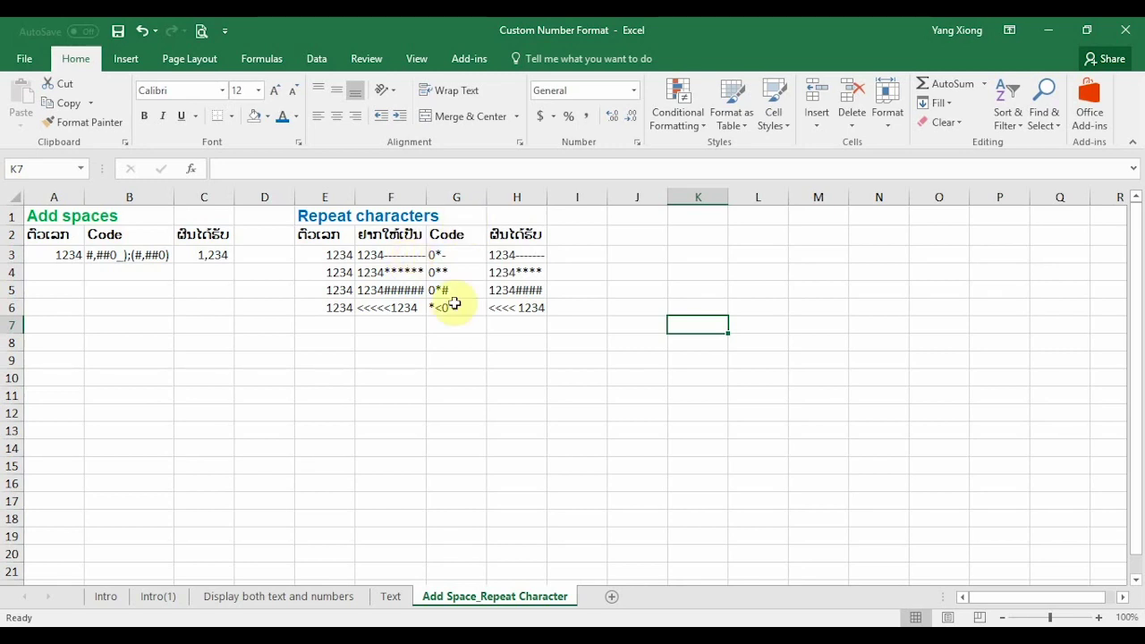
pyautogui.click(517, 306)
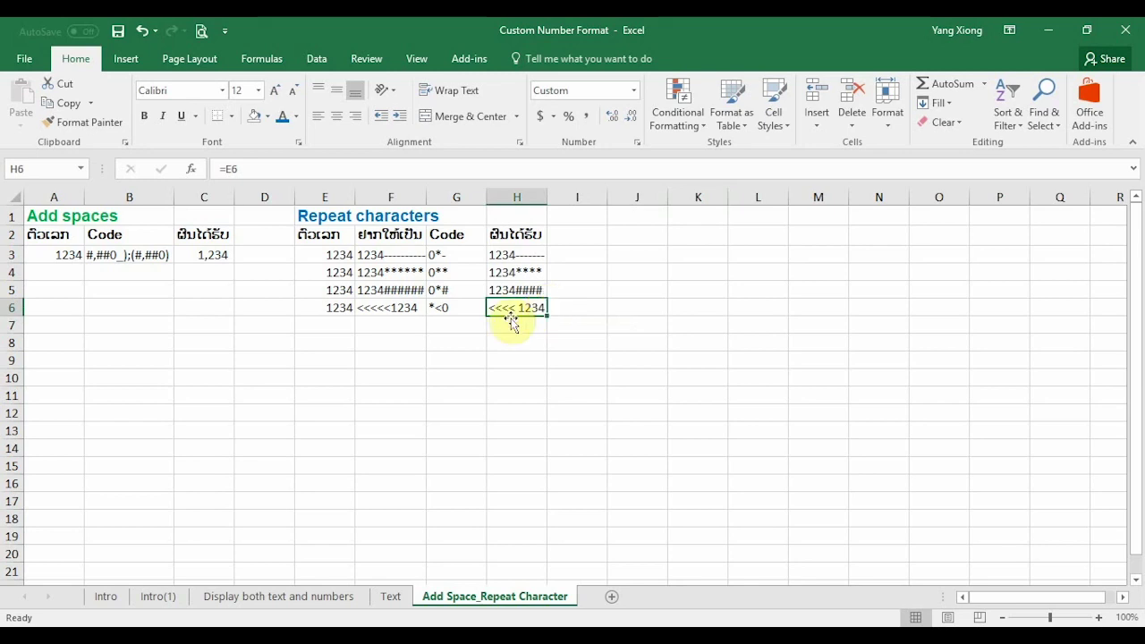
pyautogui.click(638, 144)
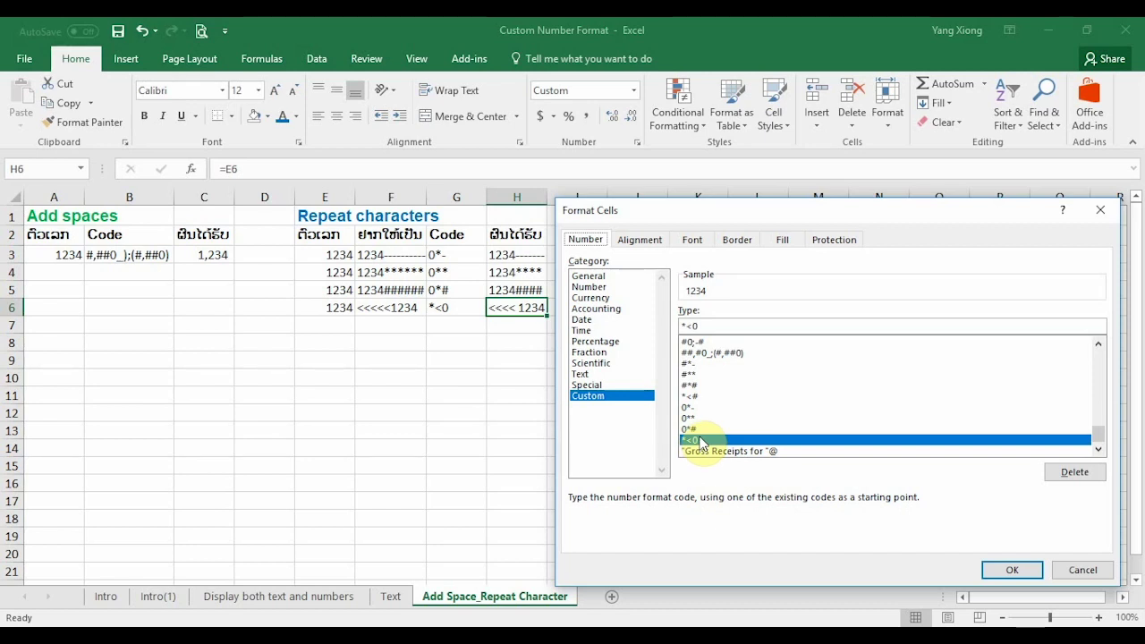
pyautogui.click(1082, 568)
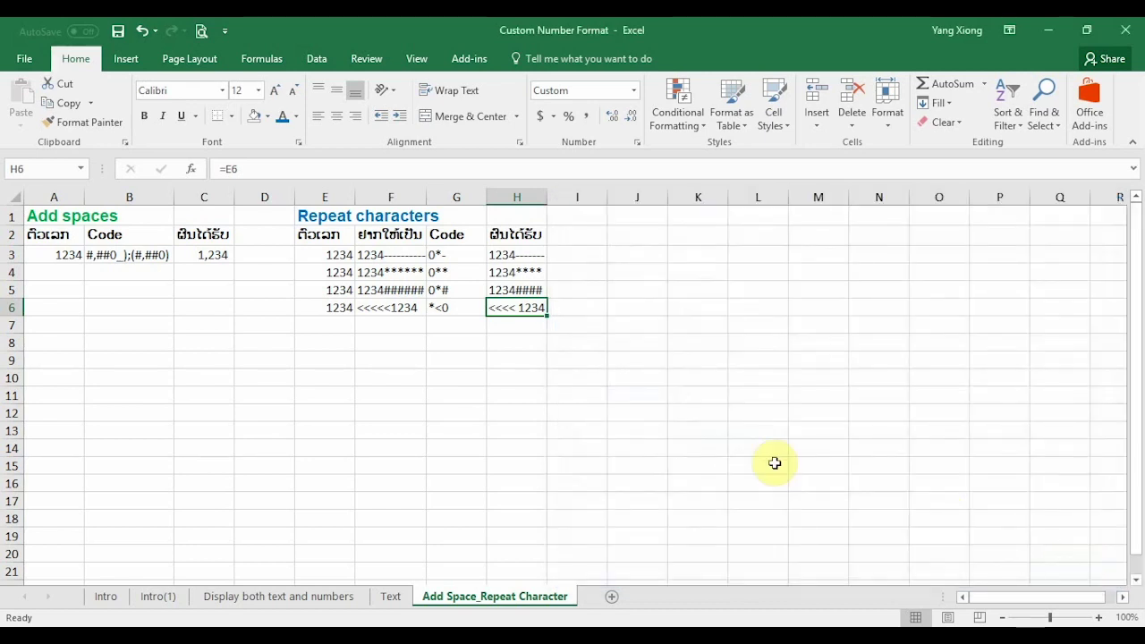
pyautogui.click(514, 344)
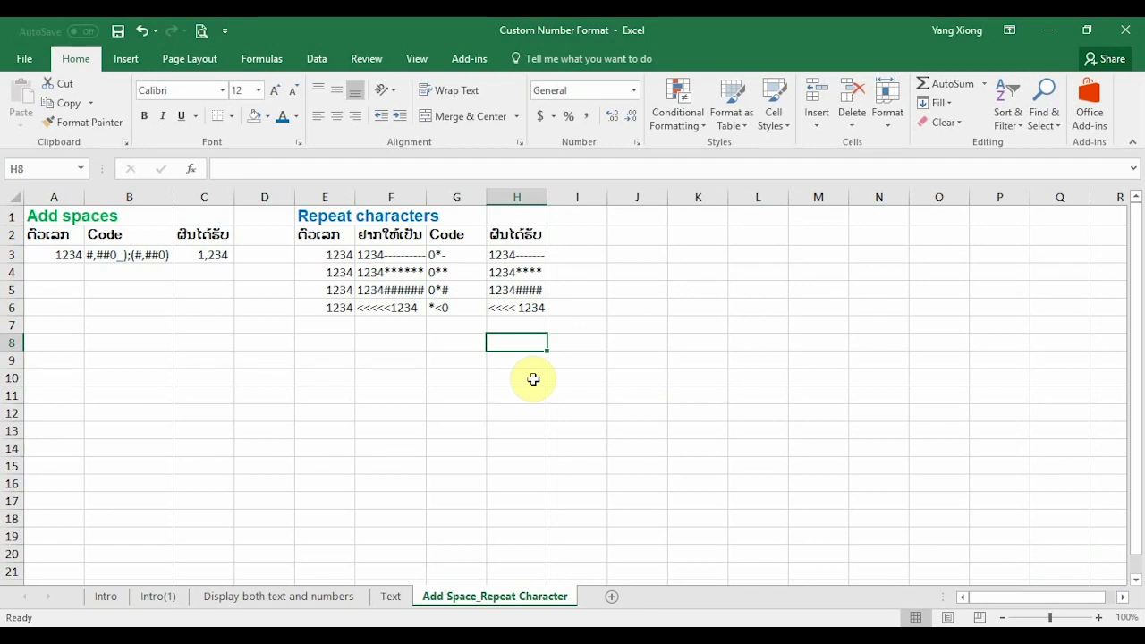
# Check the Text sheet, then go back to the Add Space_Repeat Character sheet.
pyautogui.click(390, 596)
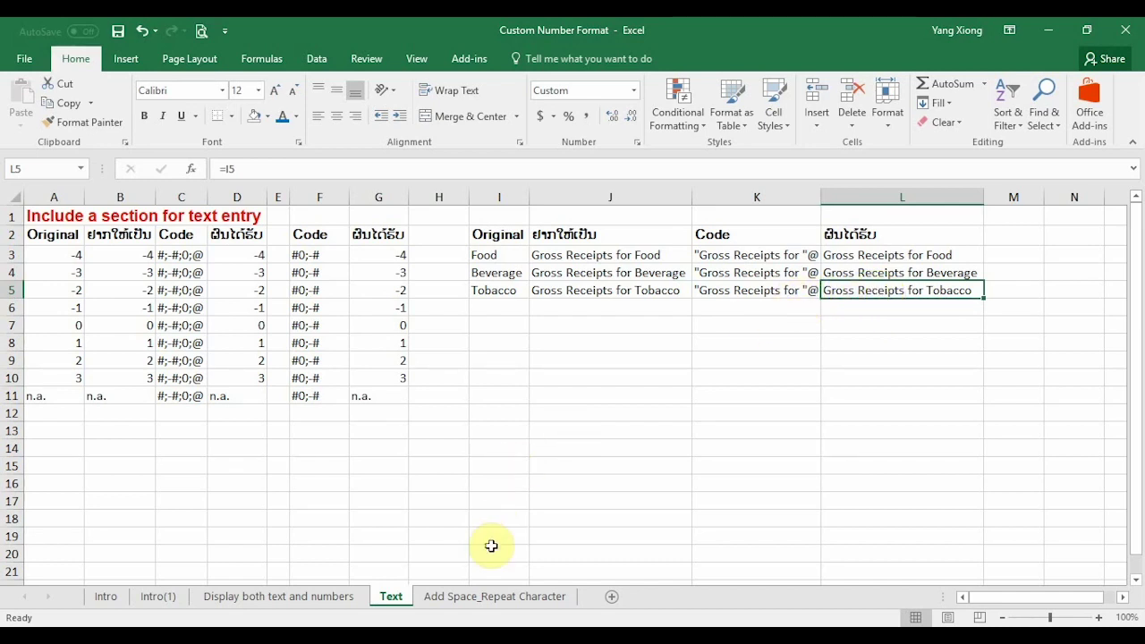
pyautogui.click(456, 601)
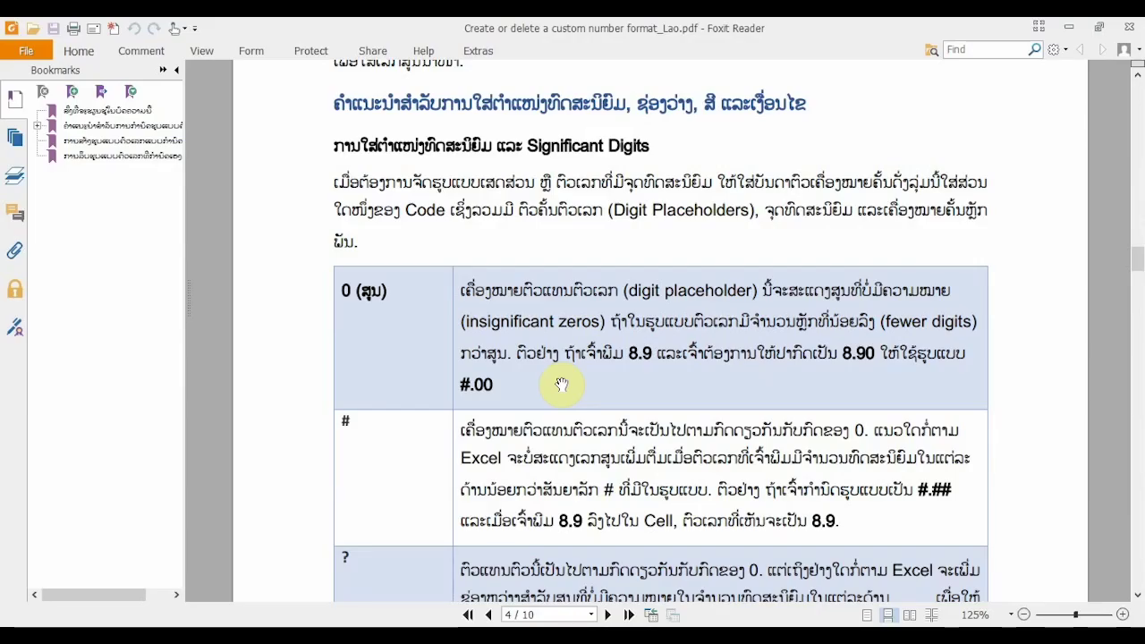
pyautogui.scroll(-1, 562, 383)
pyautogui.scroll(-1, 560, 378)
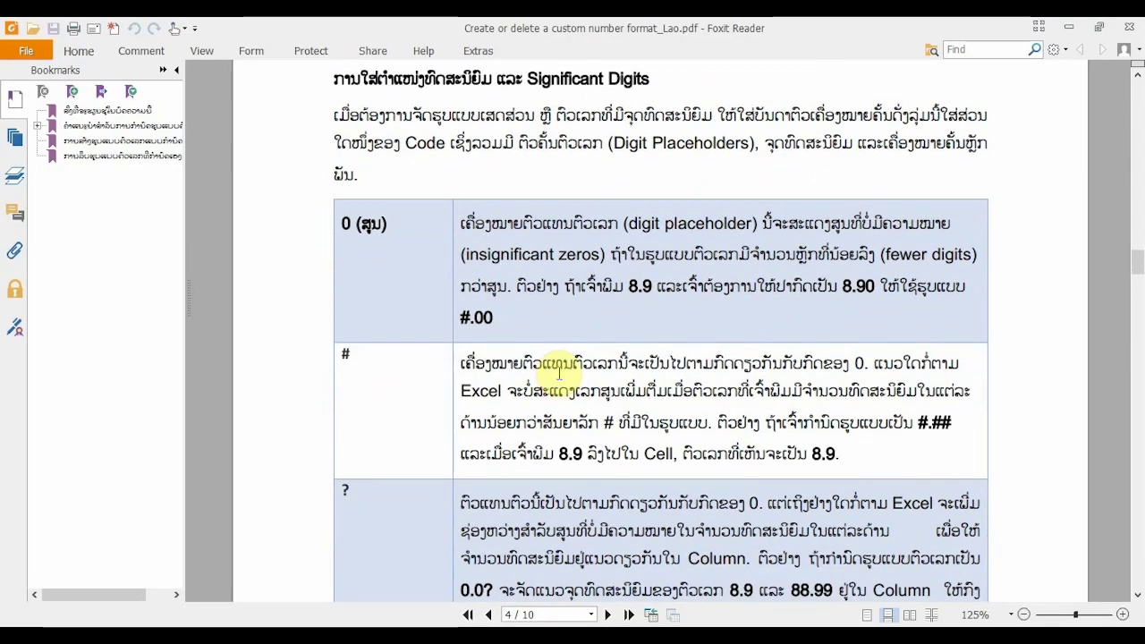
pyautogui.scroll(1, 562, 368)
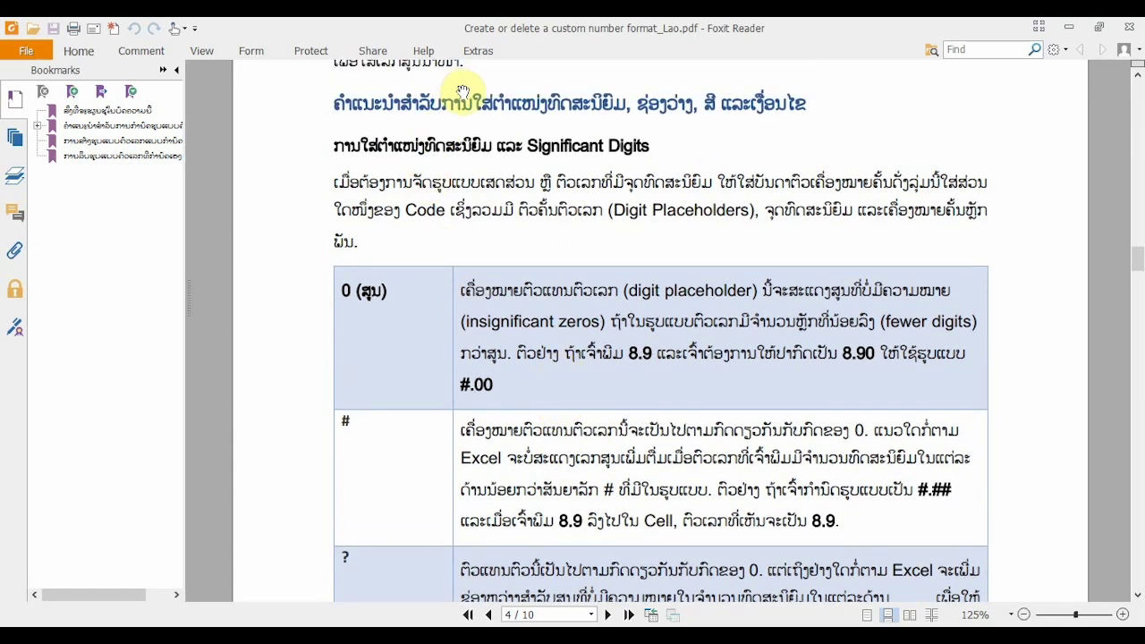